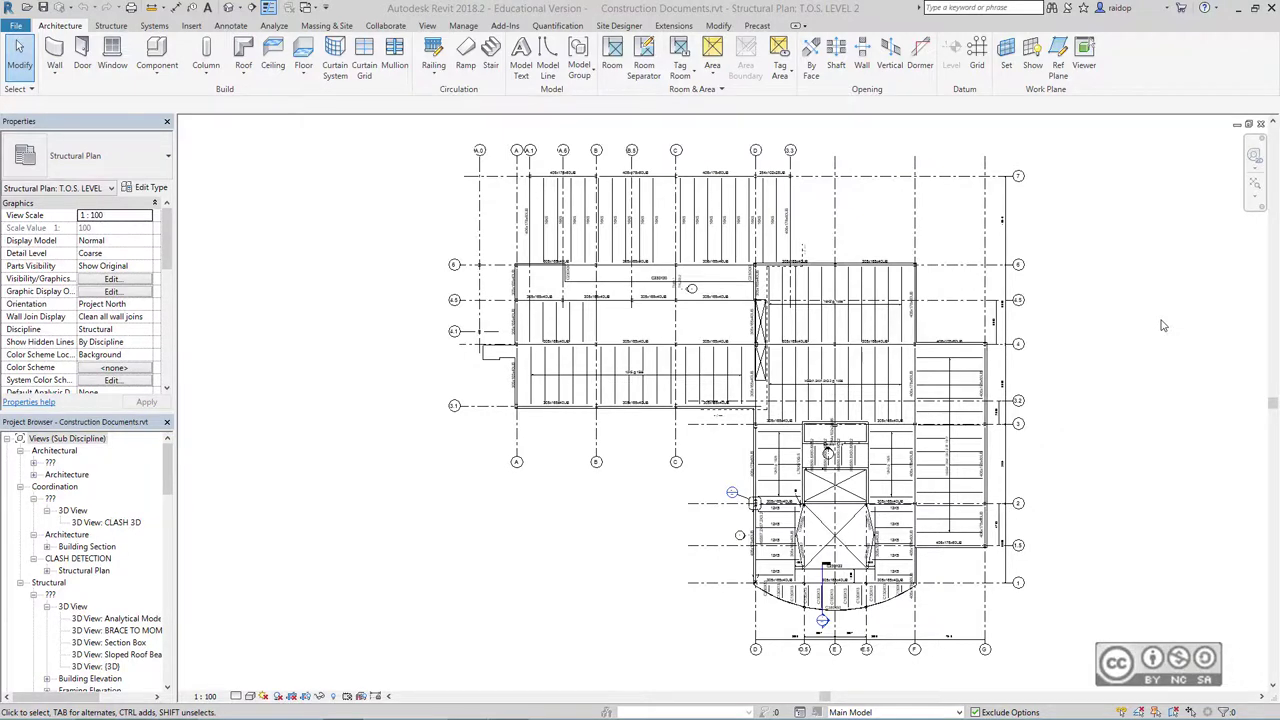
Open the Structural Plan: T.O.S. LEVEL 2 South view from the Project Browser
key("alt+n")
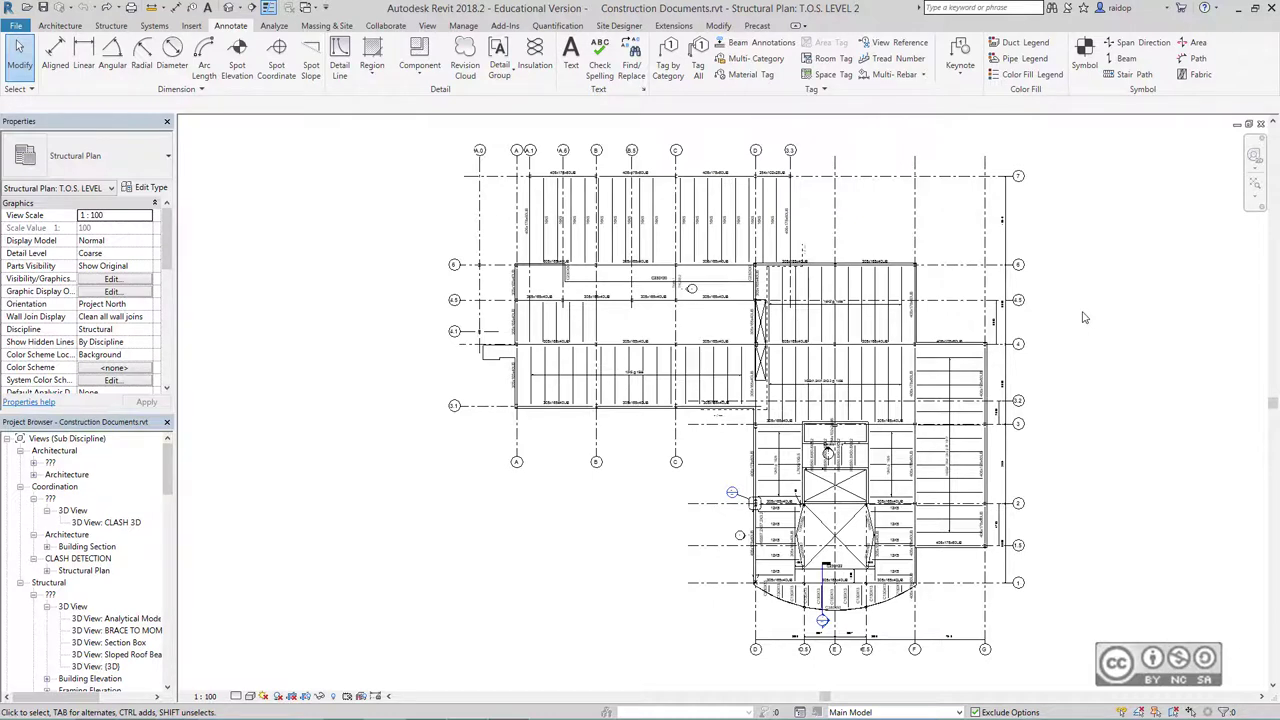
left_click_drag(168, 473, 172, 530)
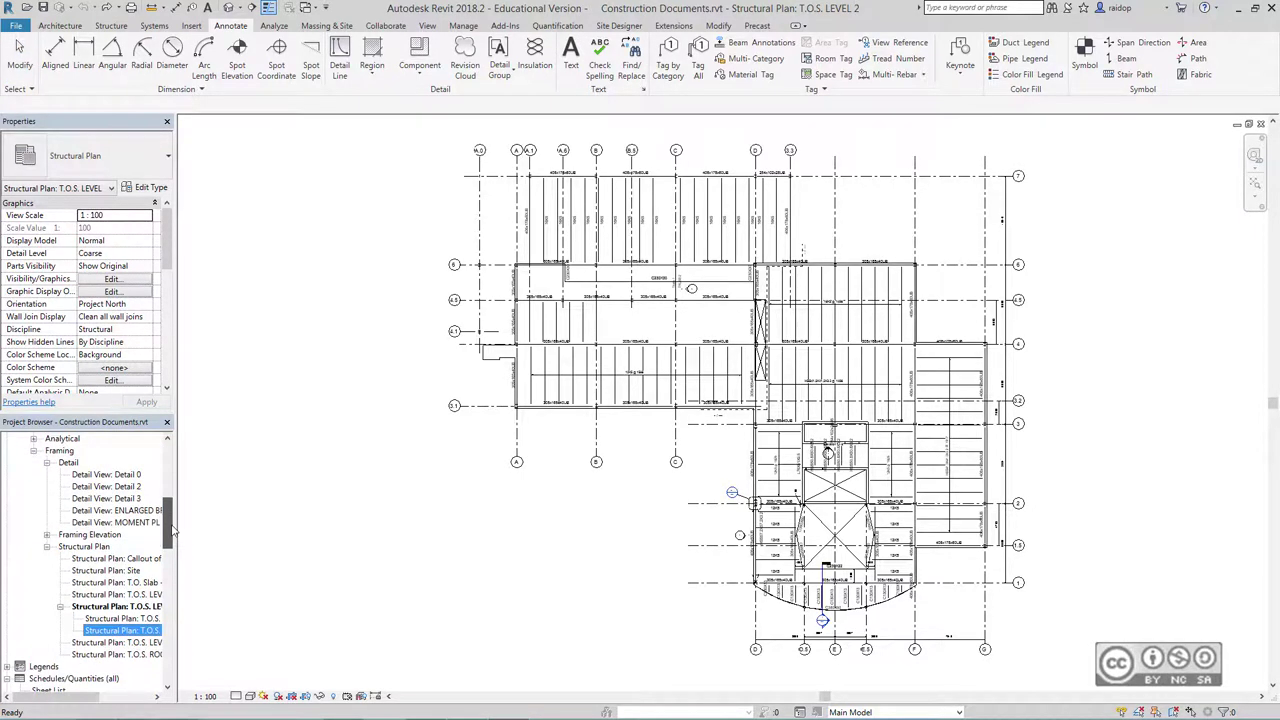
scroll(110, 585, "down", 2)
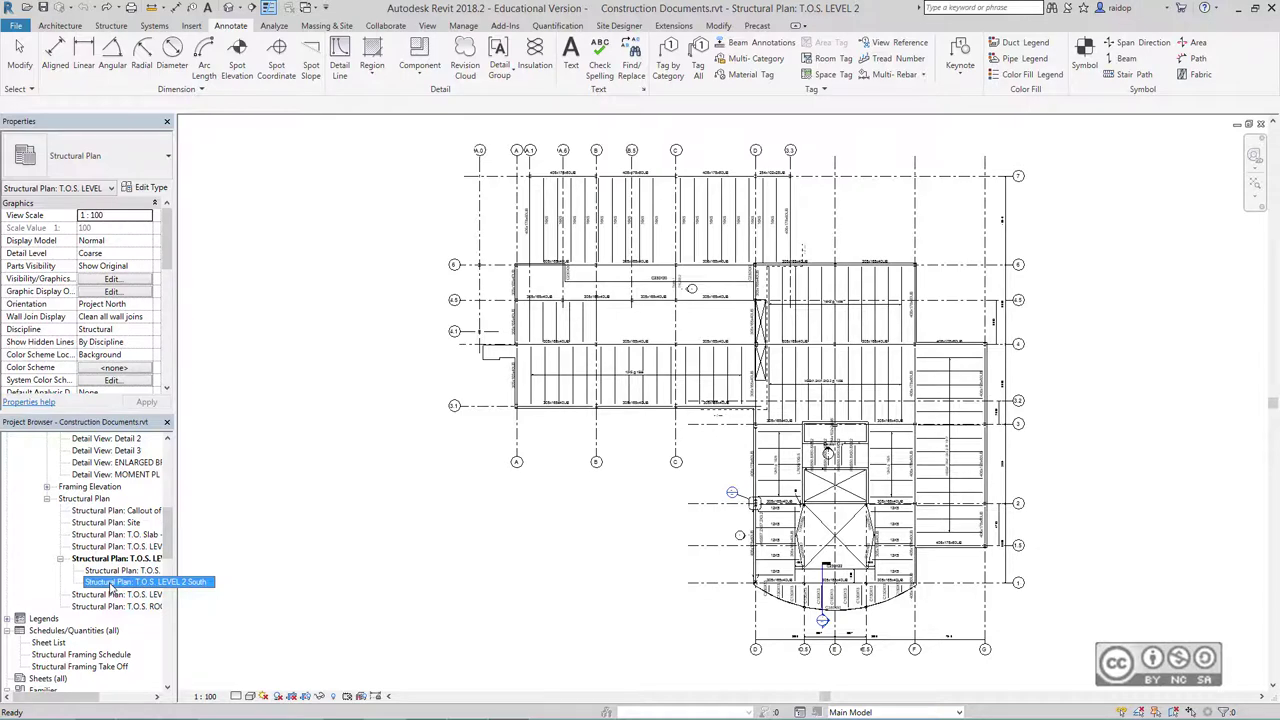
double_click(110, 588)
Draw a Structural Plan callout around the grid 1–2 bay by grid F and open Callout 1
scroll(781, 541, "up", 2)
scroll(781, 541, "up", 2)
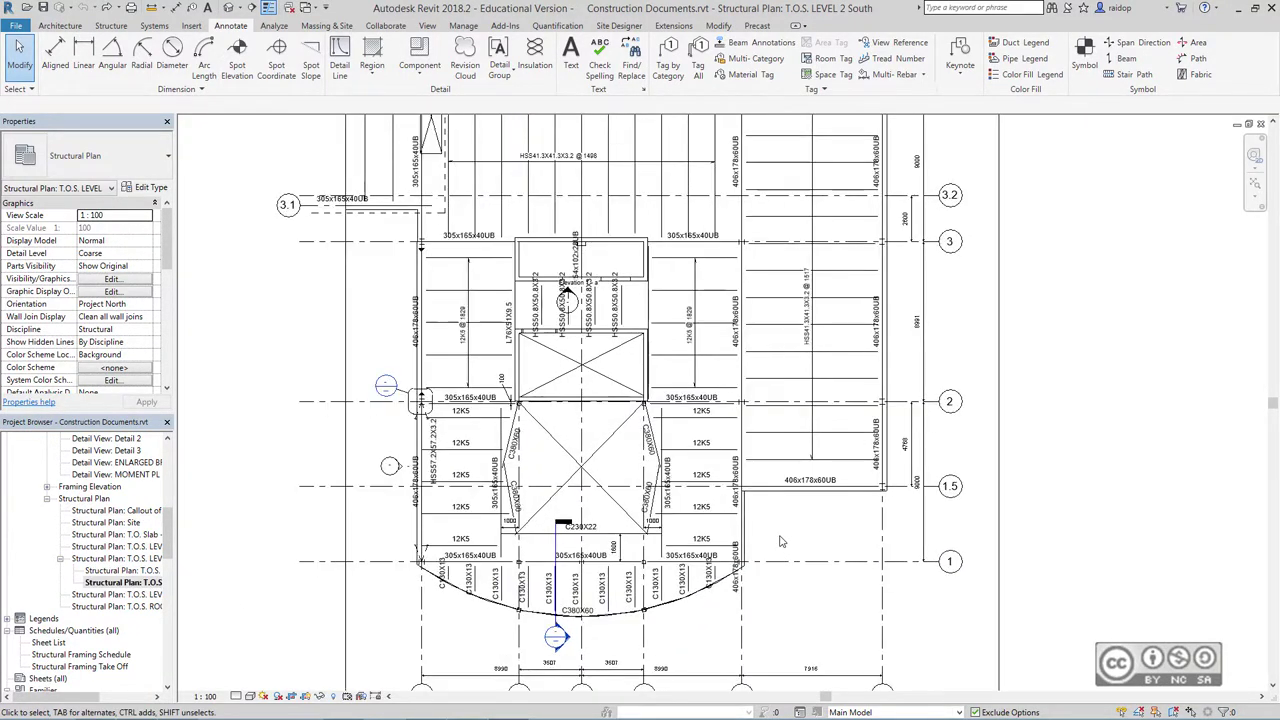
scroll(781, 541, "up", 1)
left_click(428, 28)
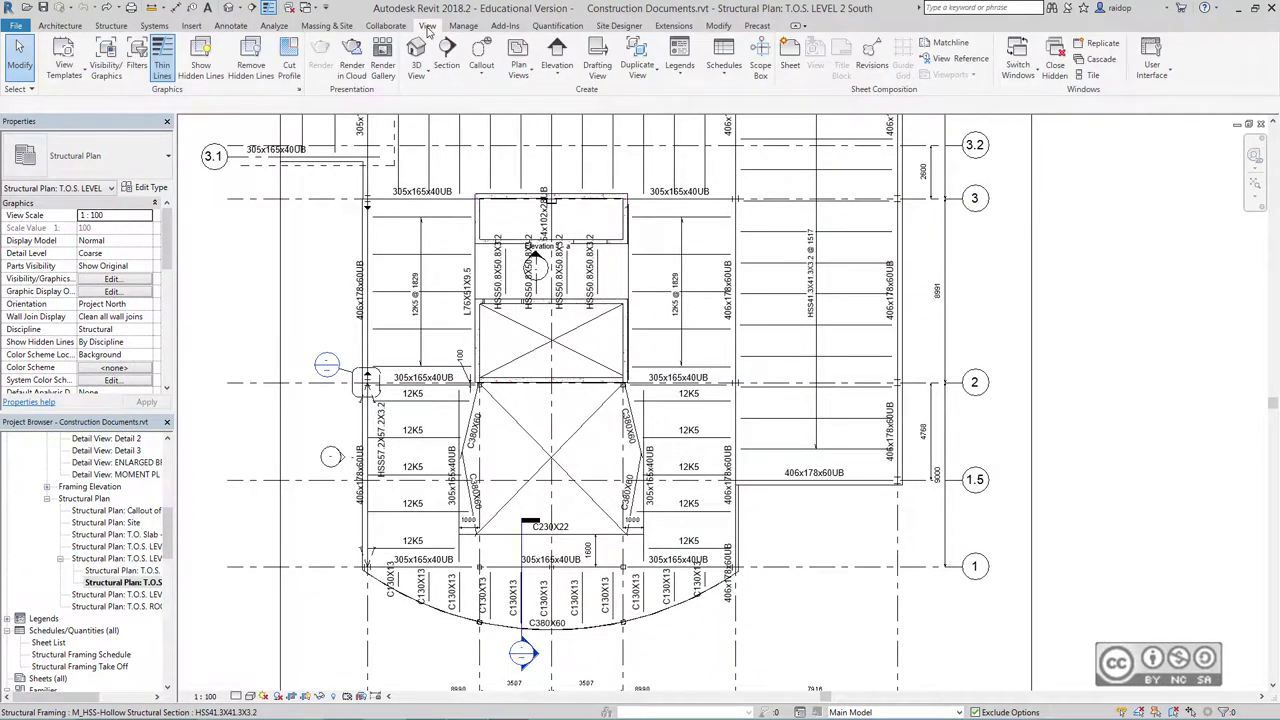
left_click(481, 55)
left_click(90, 155)
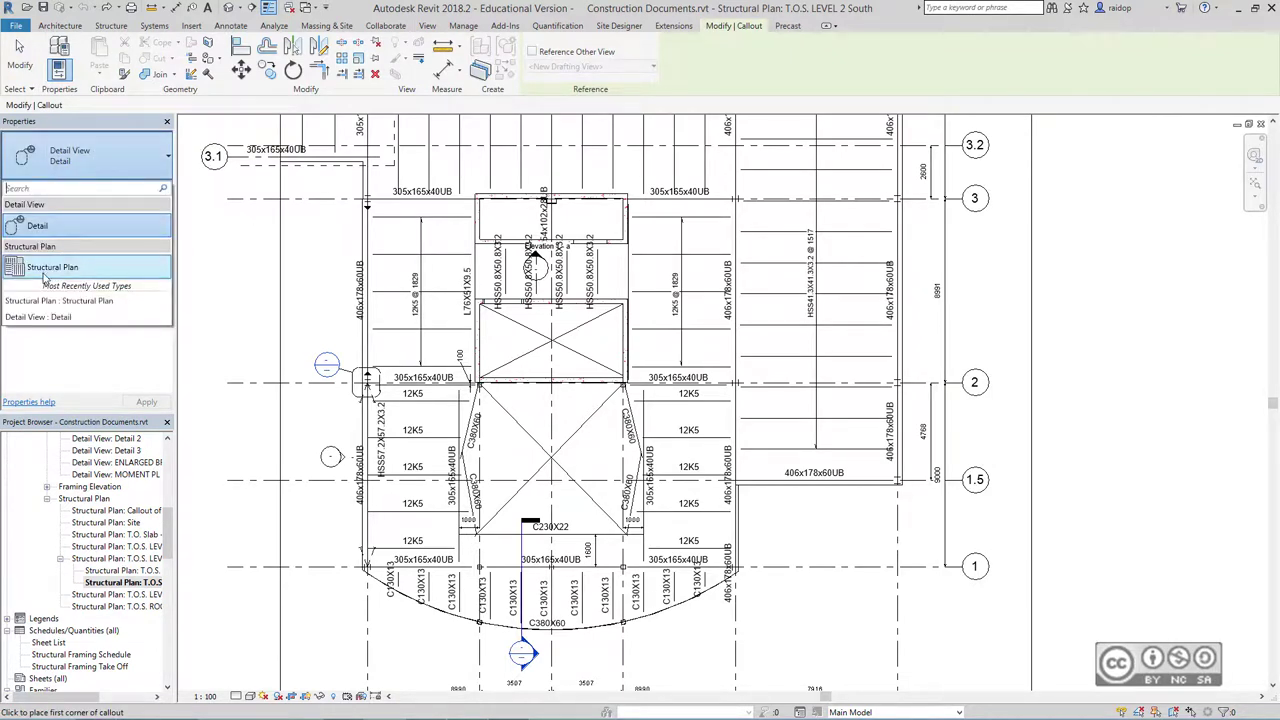
left_click(44, 274)
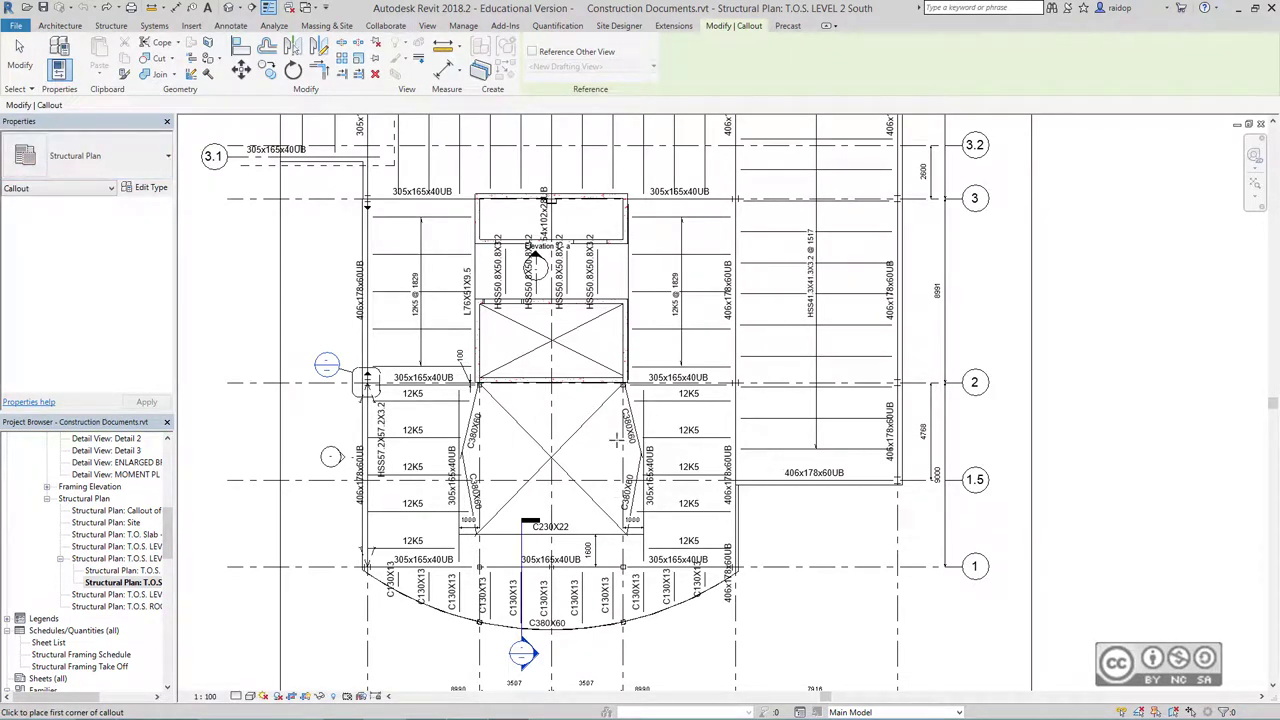
left_click(606, 354)
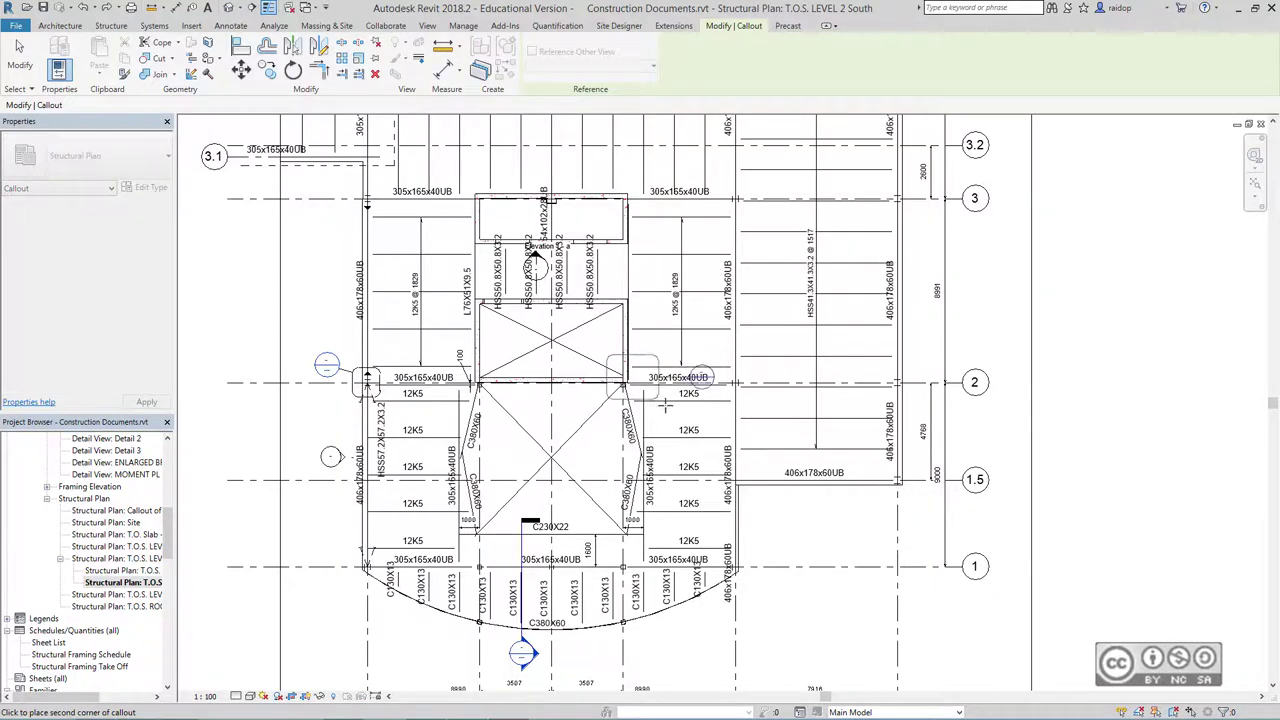
left_click(758, 590)
scroll(795, 455, "up", 2)
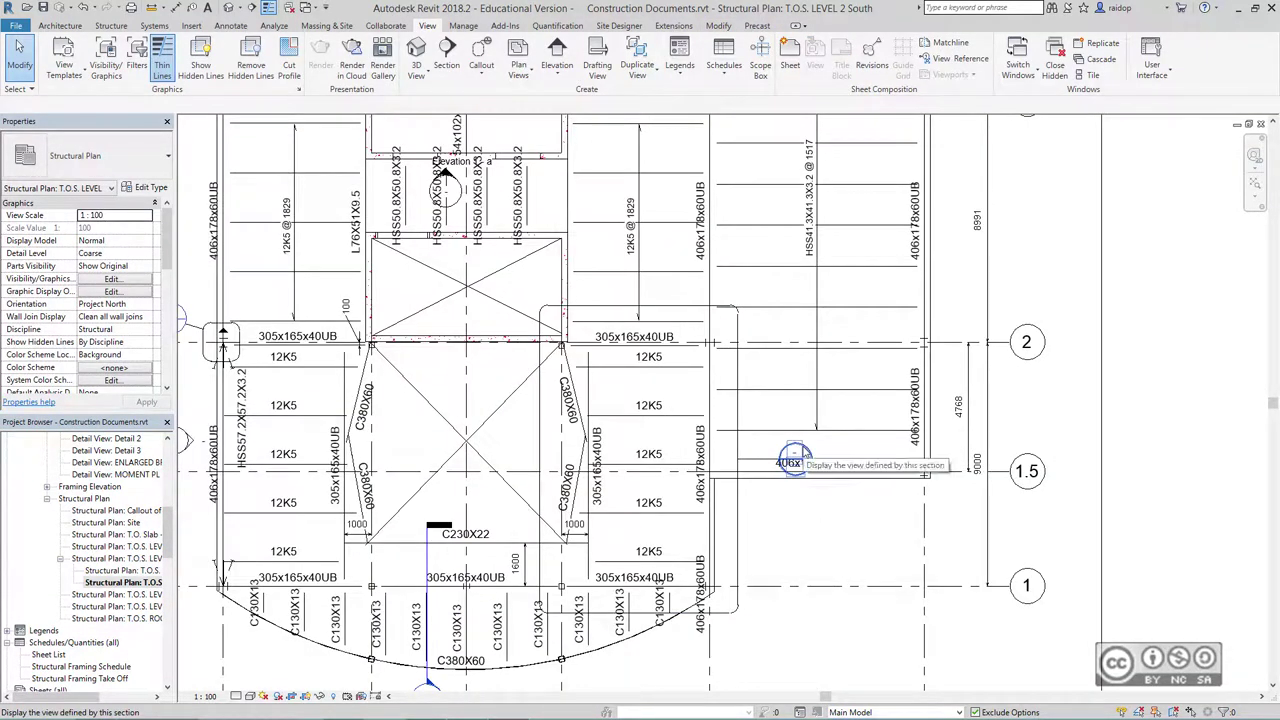
double_click(795, 458)
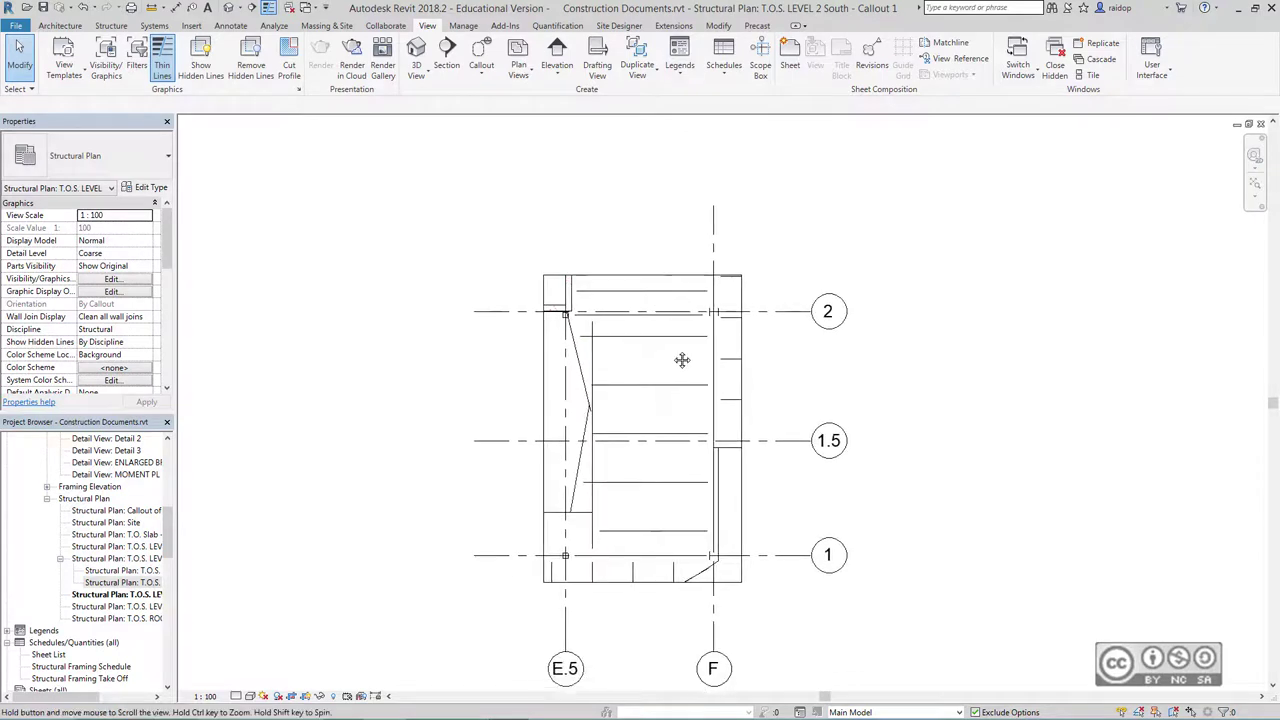
Apply Structural Framing Tags to all untagged beams in Callout 1 with Tag All
middle_click_drag(682, 360, 680, 328)
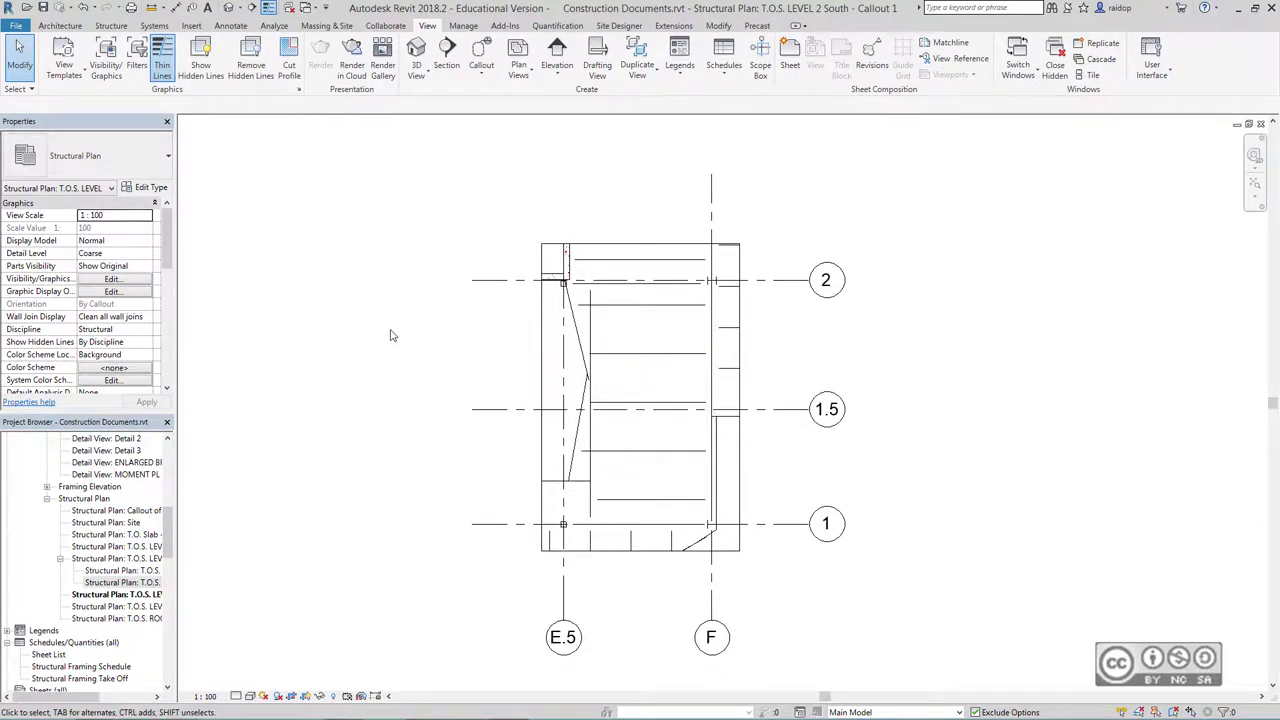
left_click(230, 26)
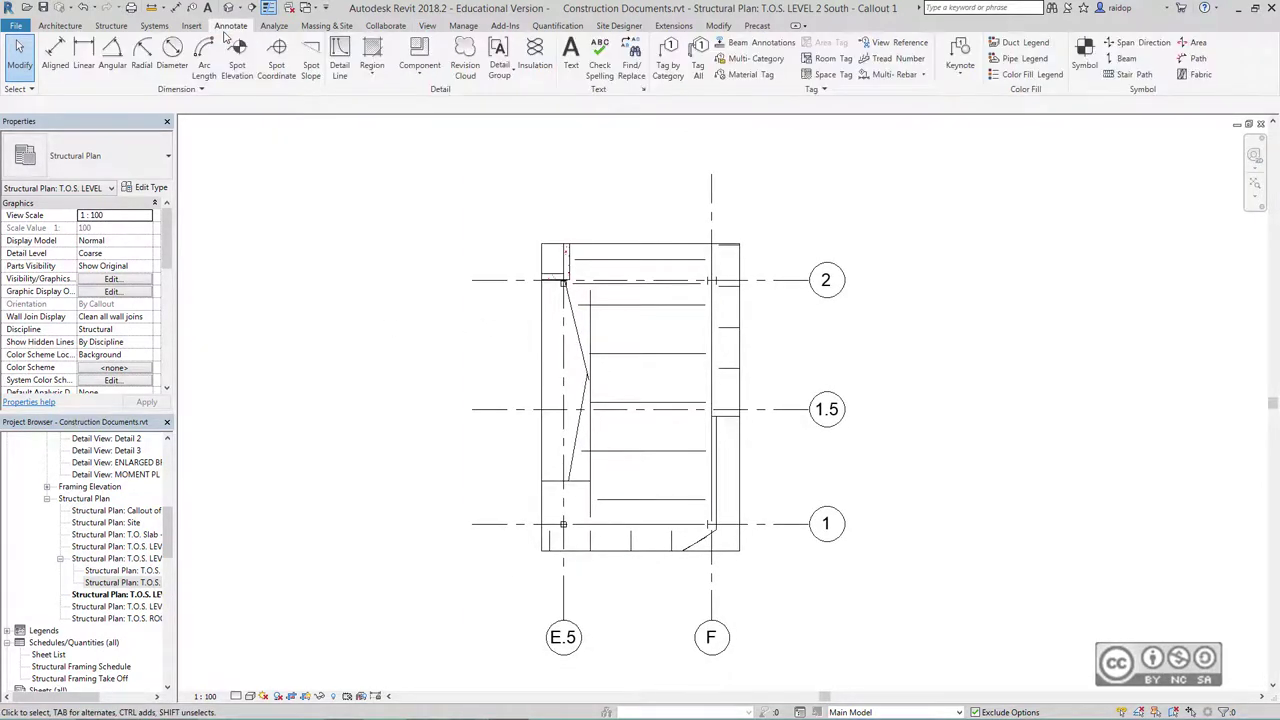
left_click(698, 62)
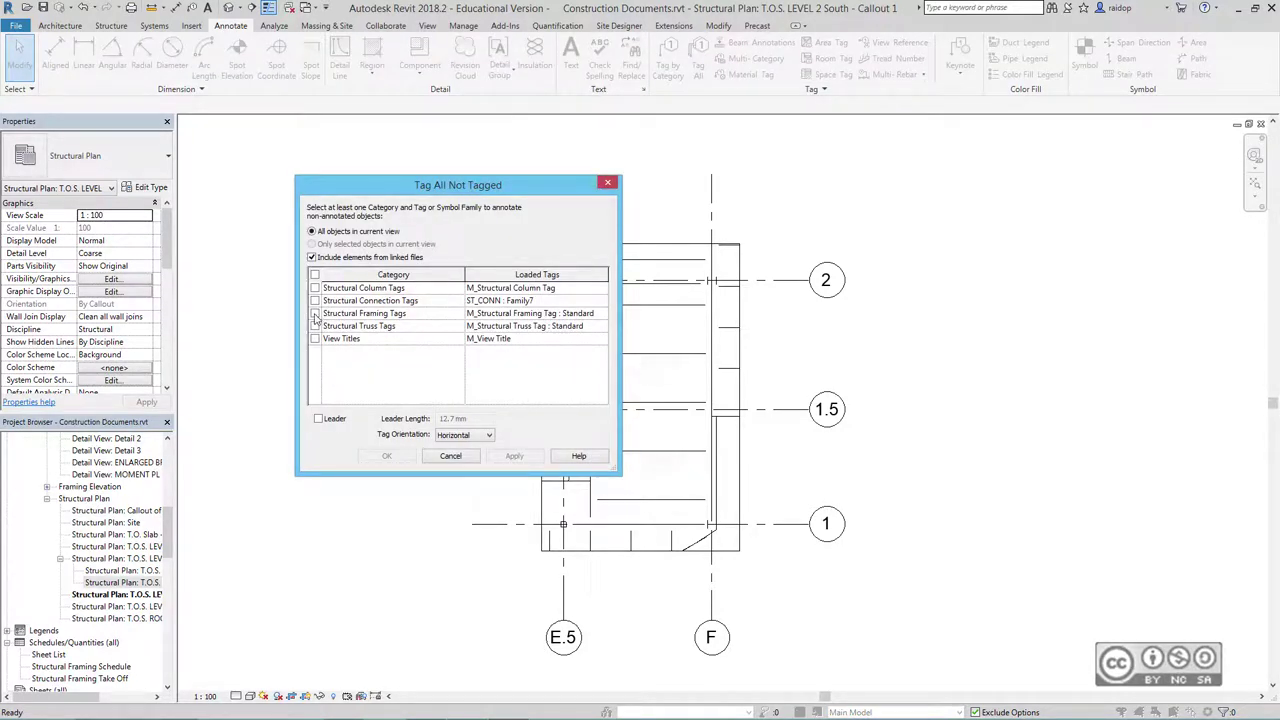
left_click(315, 313)
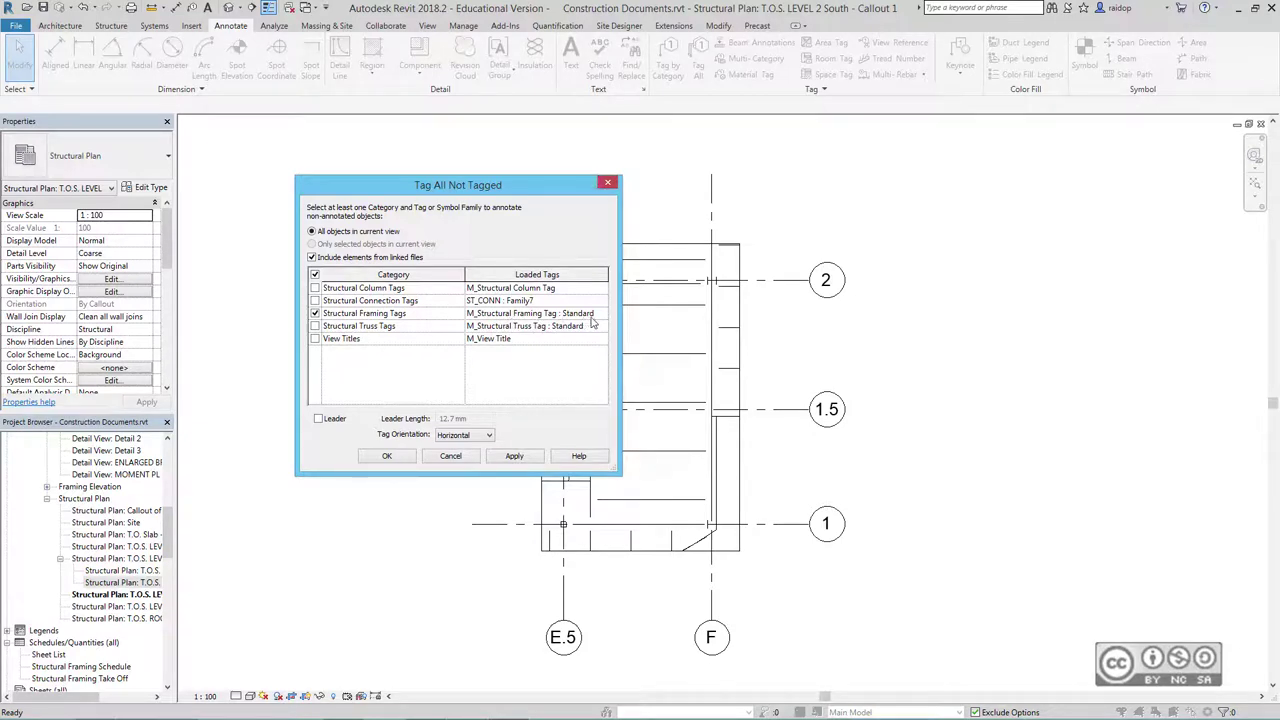
left_click(387, 456)
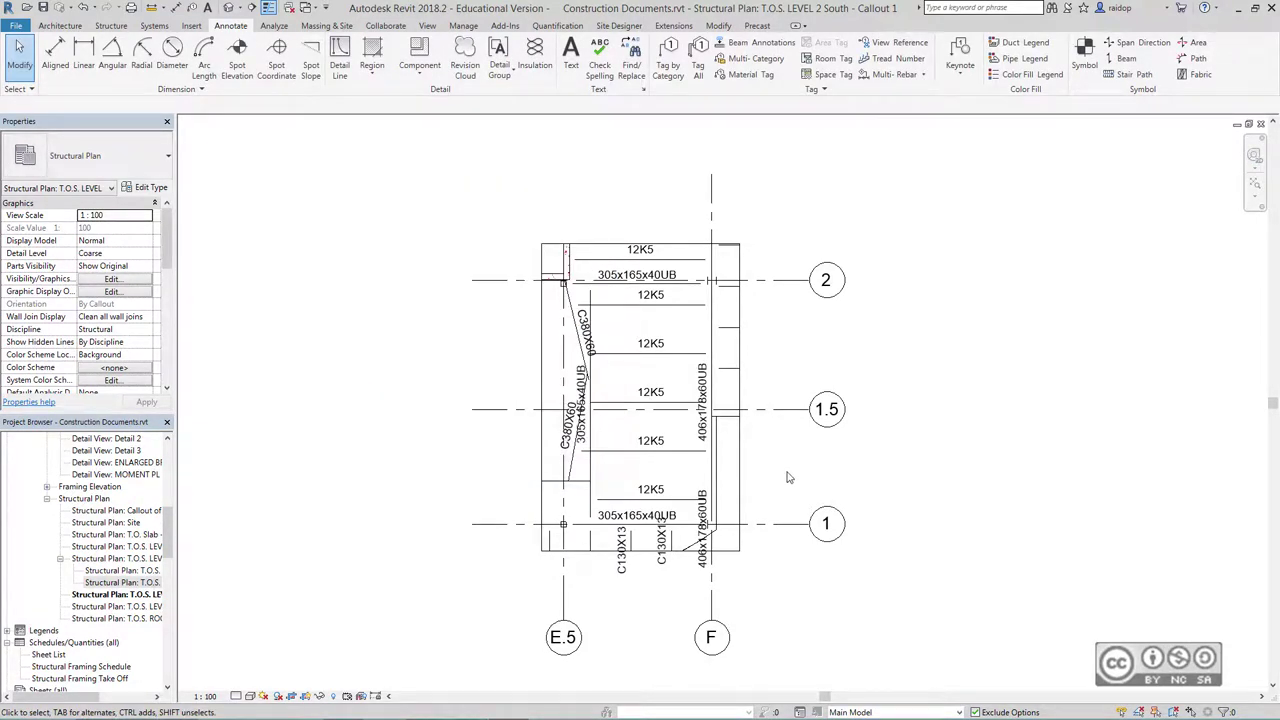
scroll(787, 478, "up", 1)
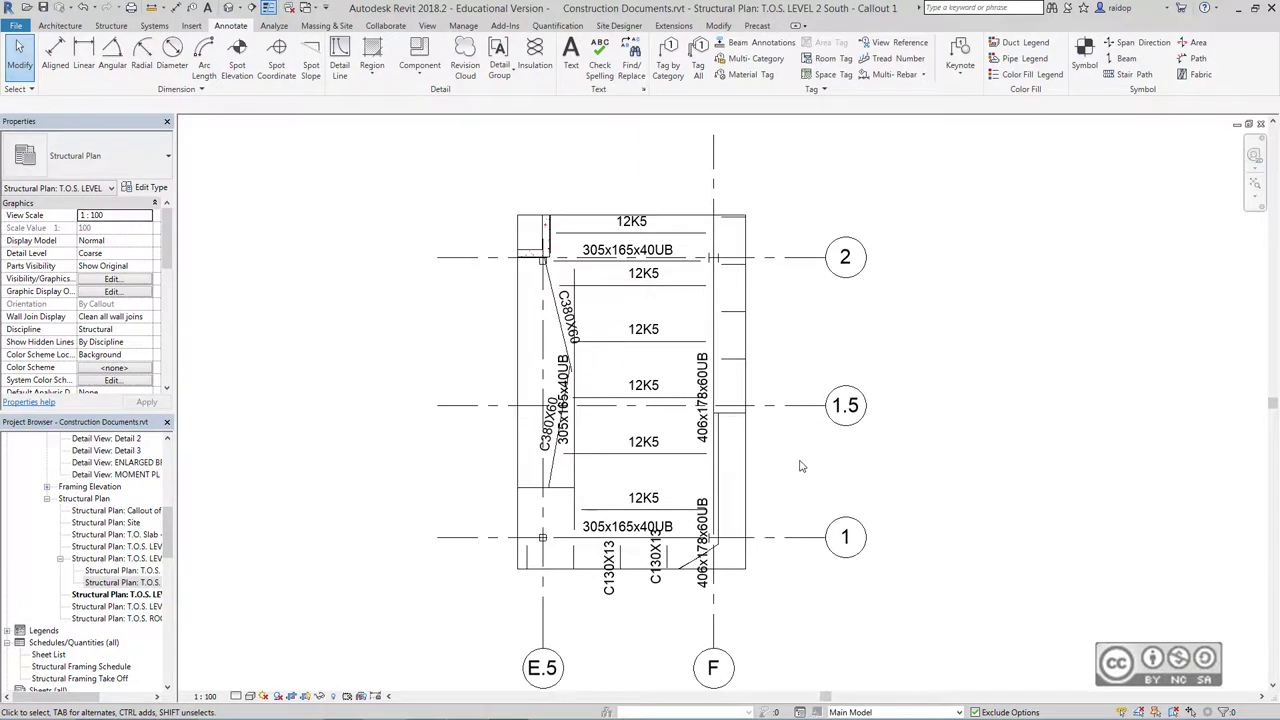
Delete the crowded 406x178x60UB tags and shift the vertical 305x165x40UB tag right, clear of C380X60
left_click(700, 441)
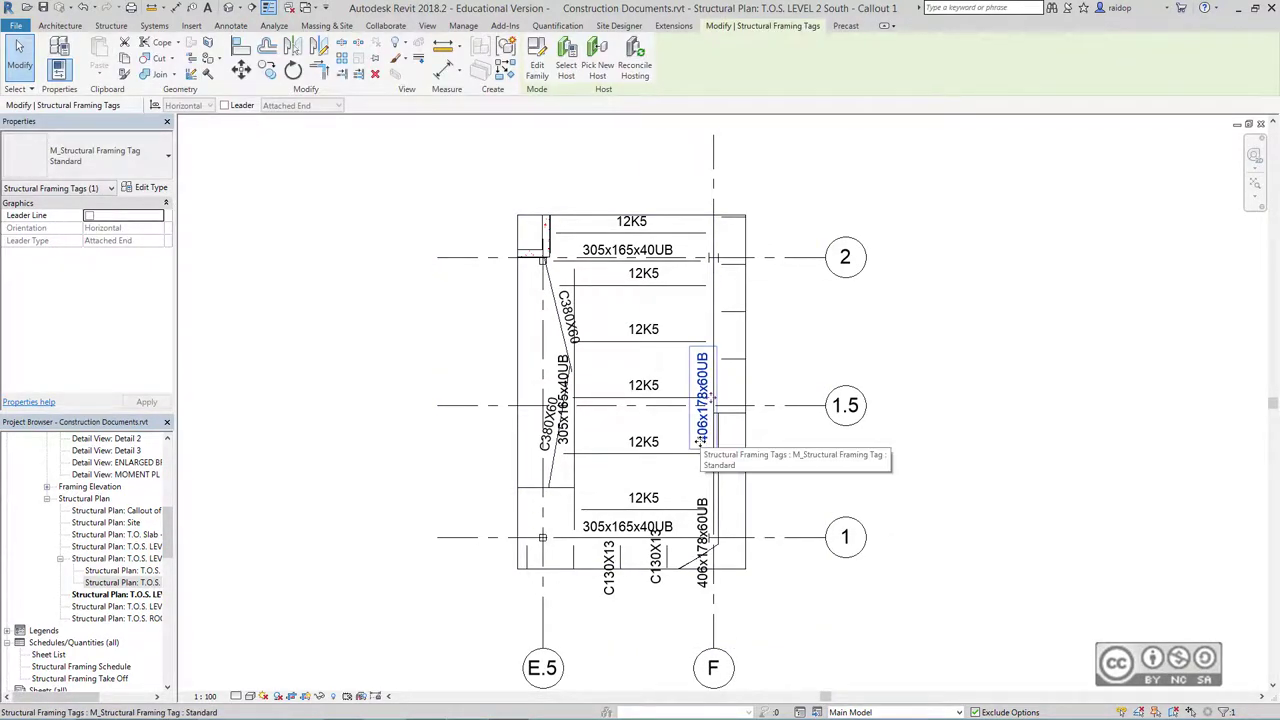
left_click(774, 444)
left_click(699, 427)
key("Delete")
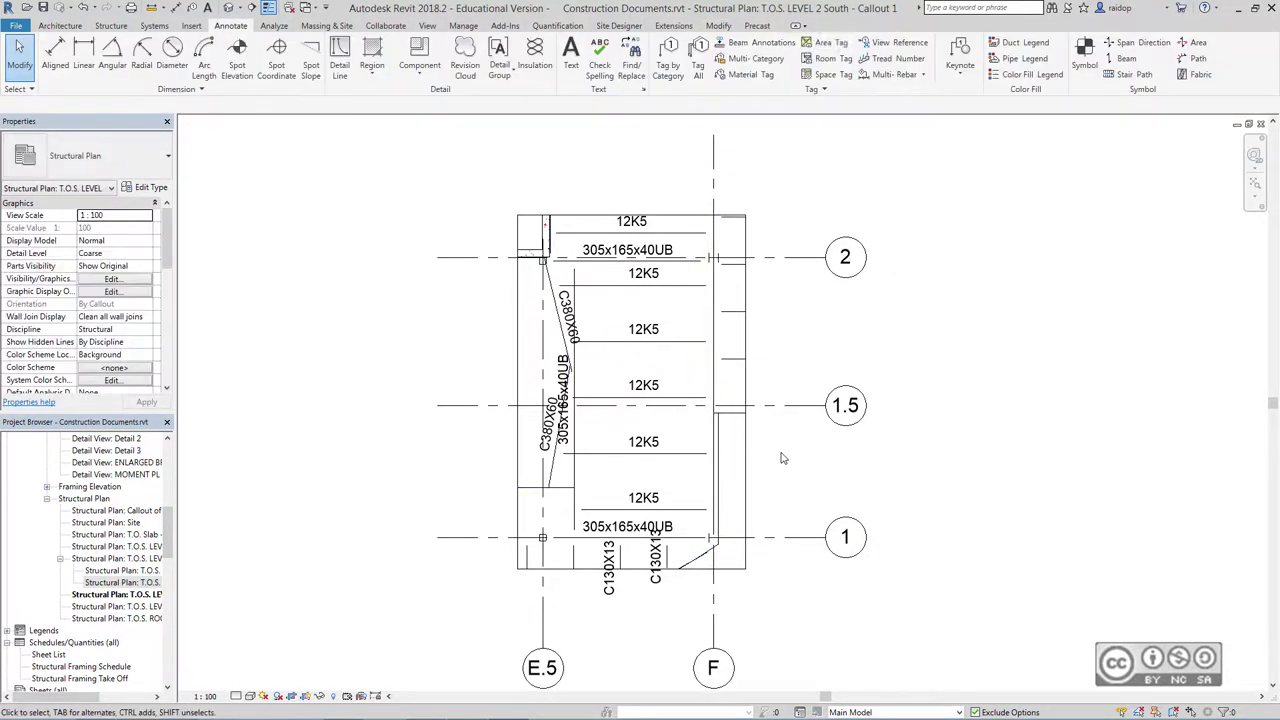
scroll(565, 440, "up", 1)
left_click(558, 428)
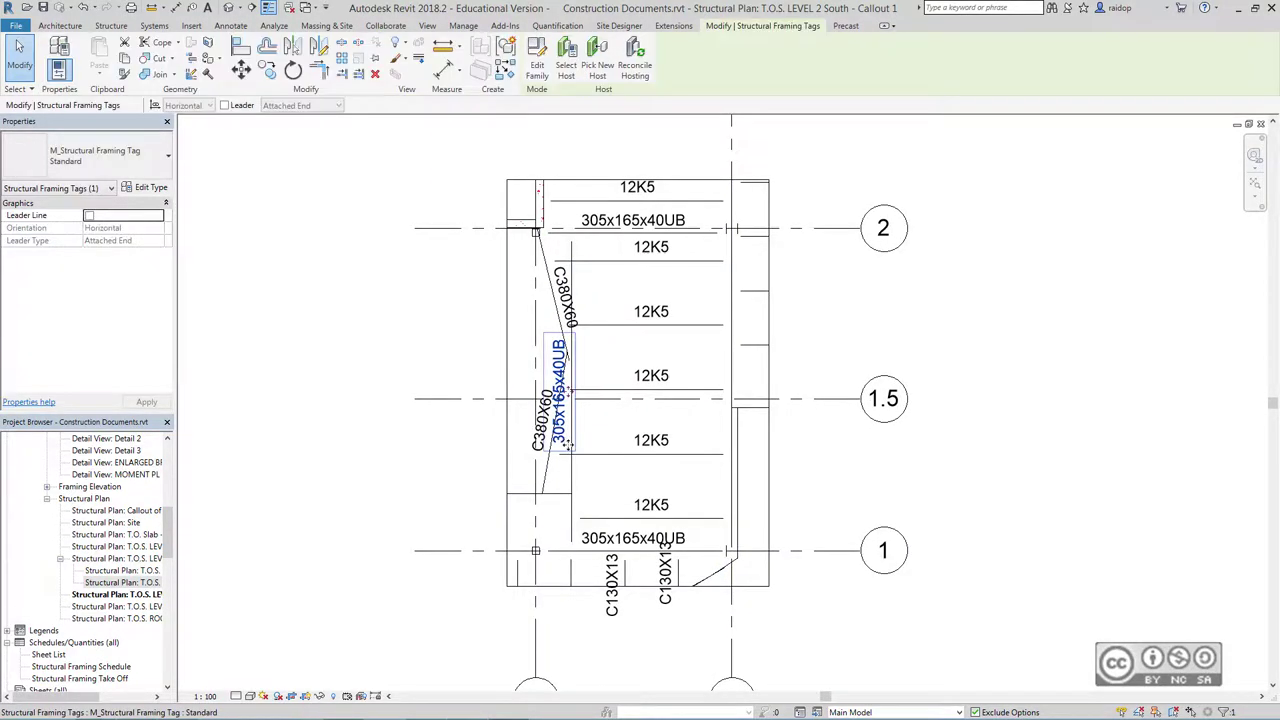
left_click_drag(563, 432, 597, 432)
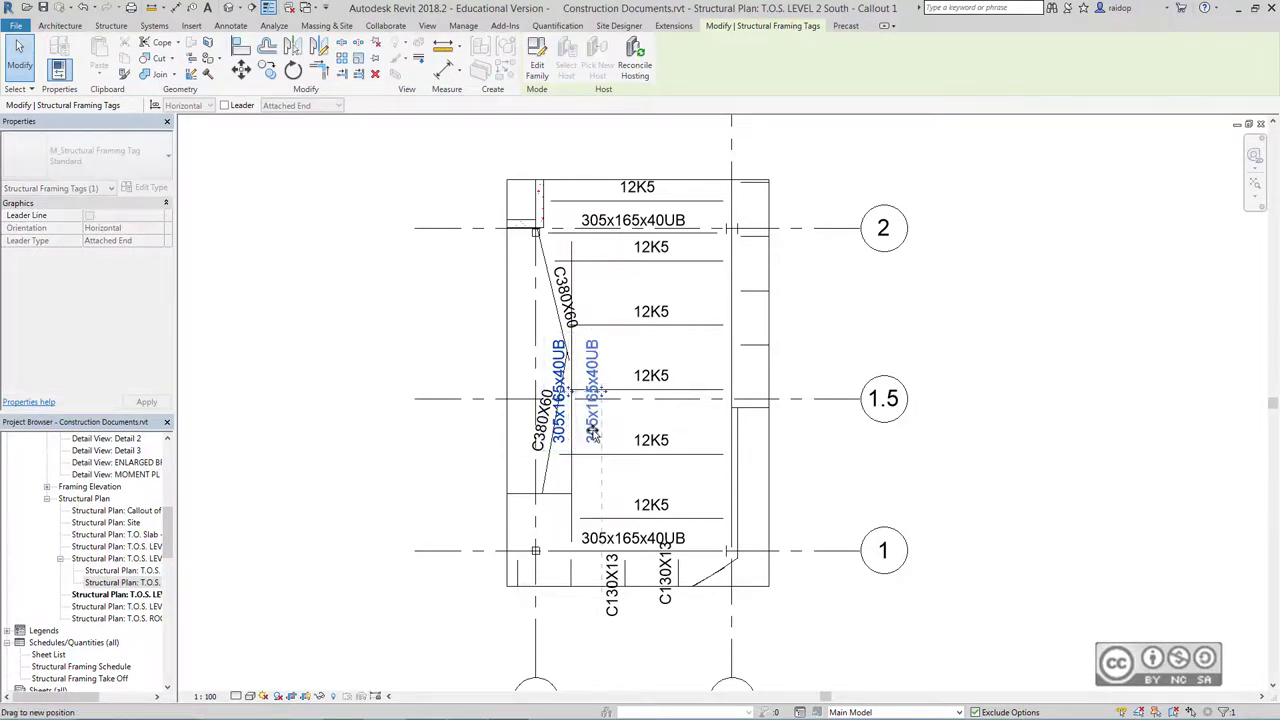
key("Escape")
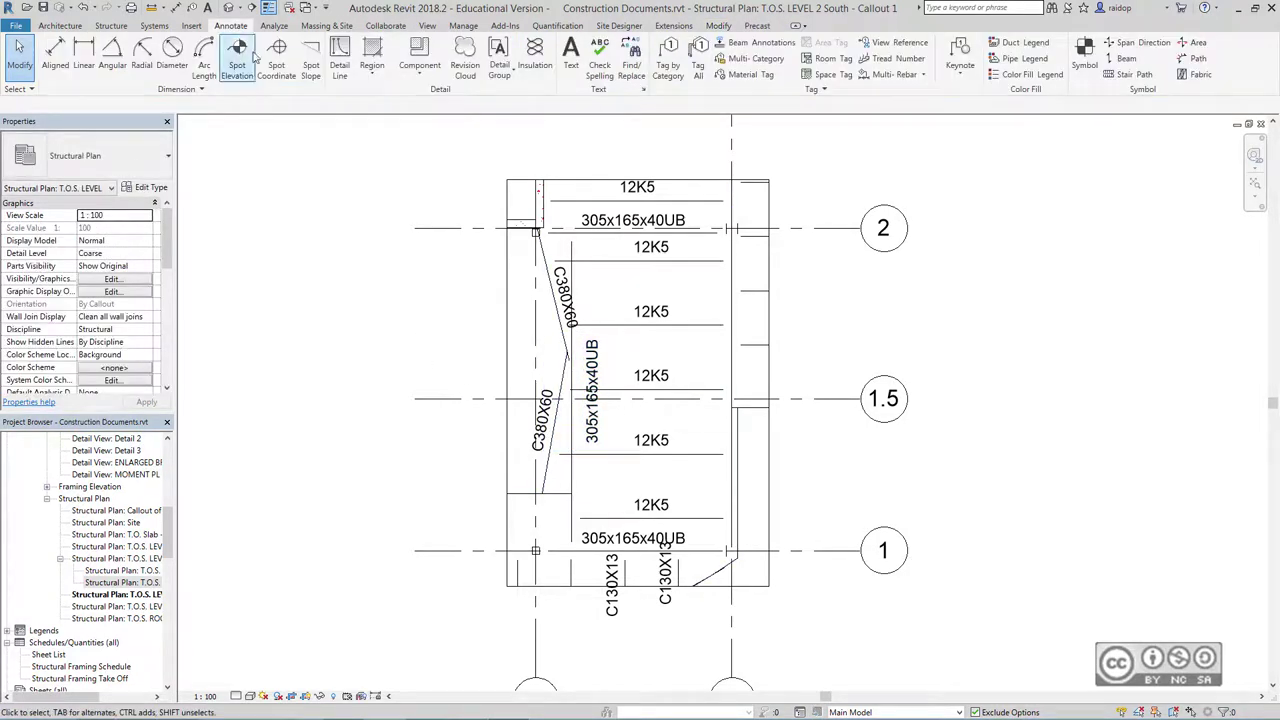
Re-tag the 406x178x60UB beam along grid F with Tag by Category and select the new tag
left_click(668, 62)
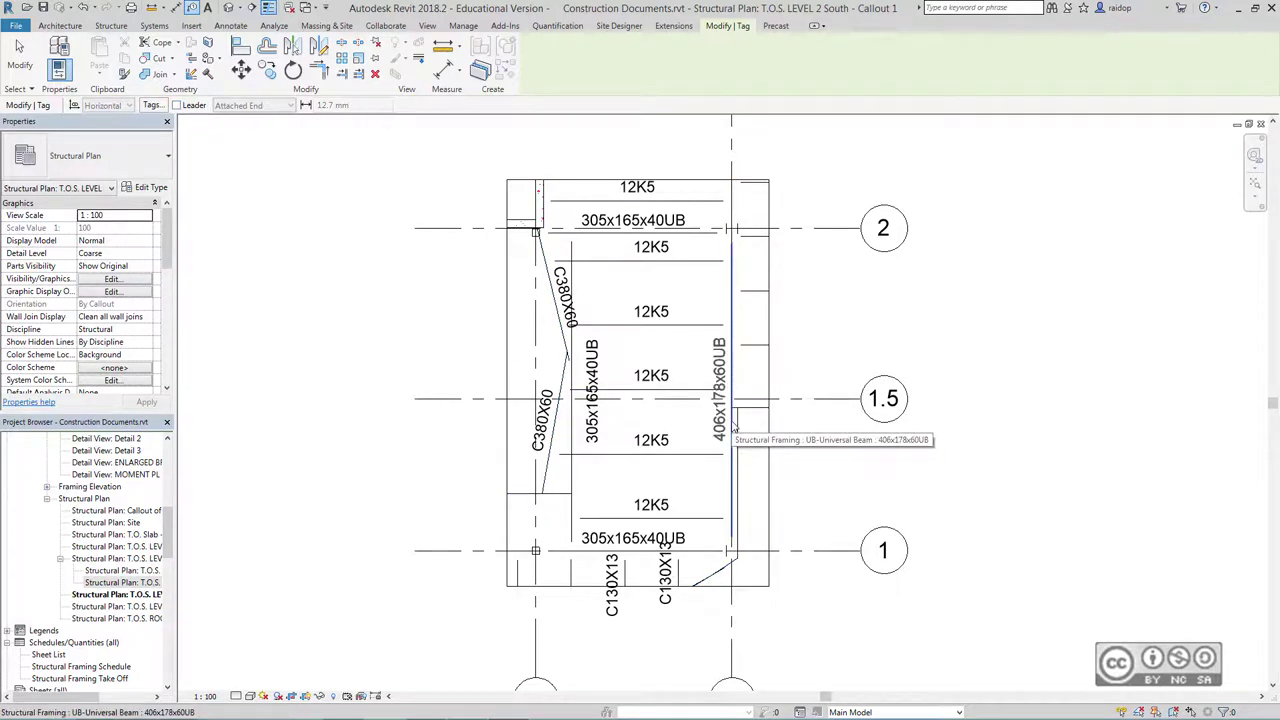
left_click(733, 424)
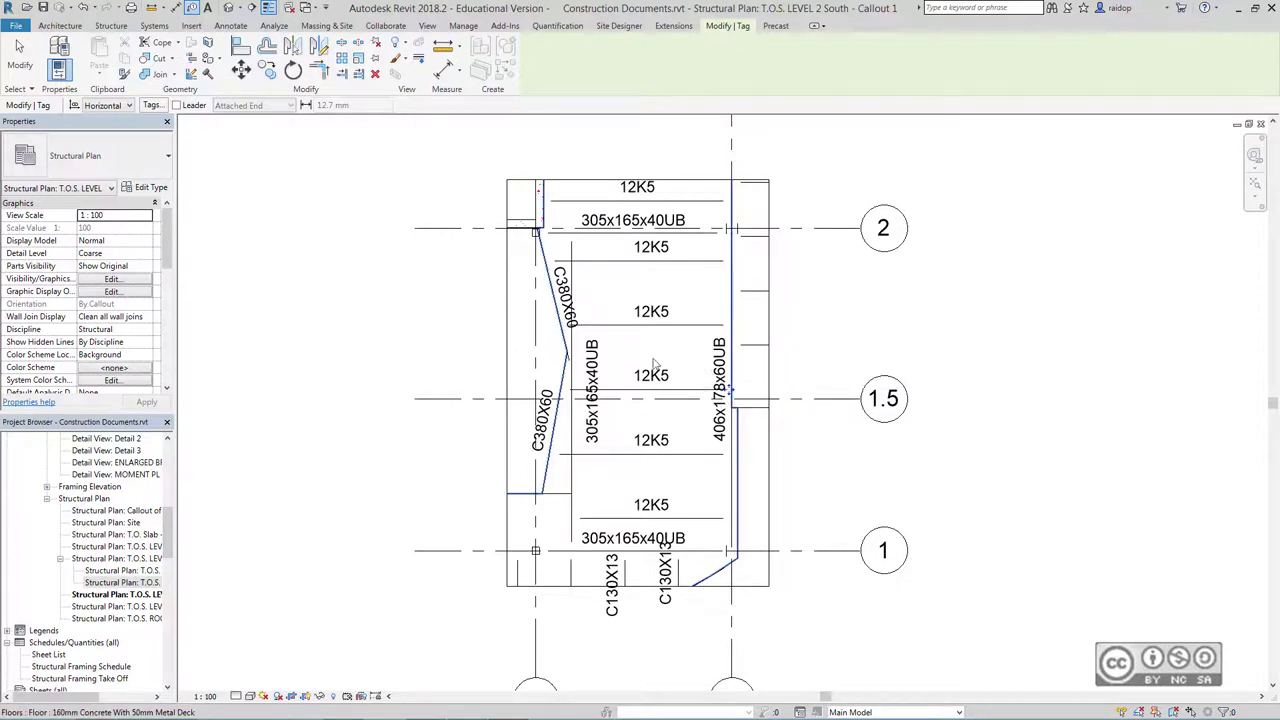
key("Escape")
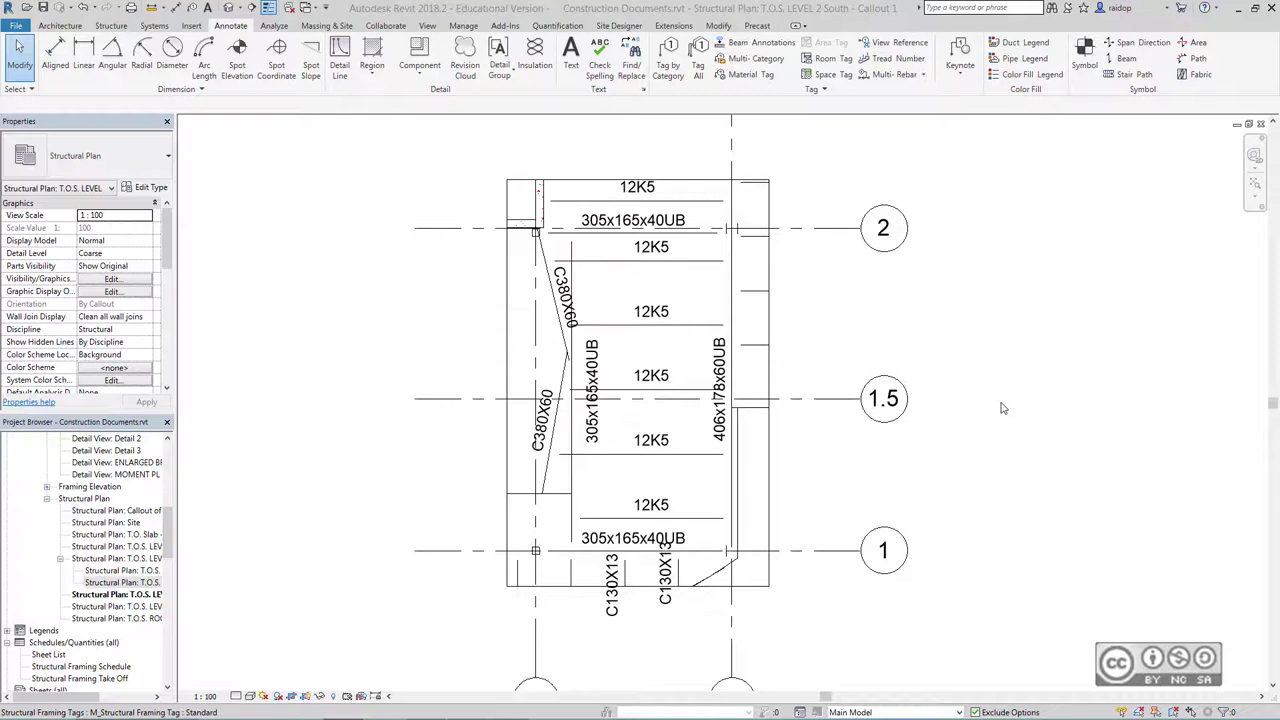
left_click(720, 376)
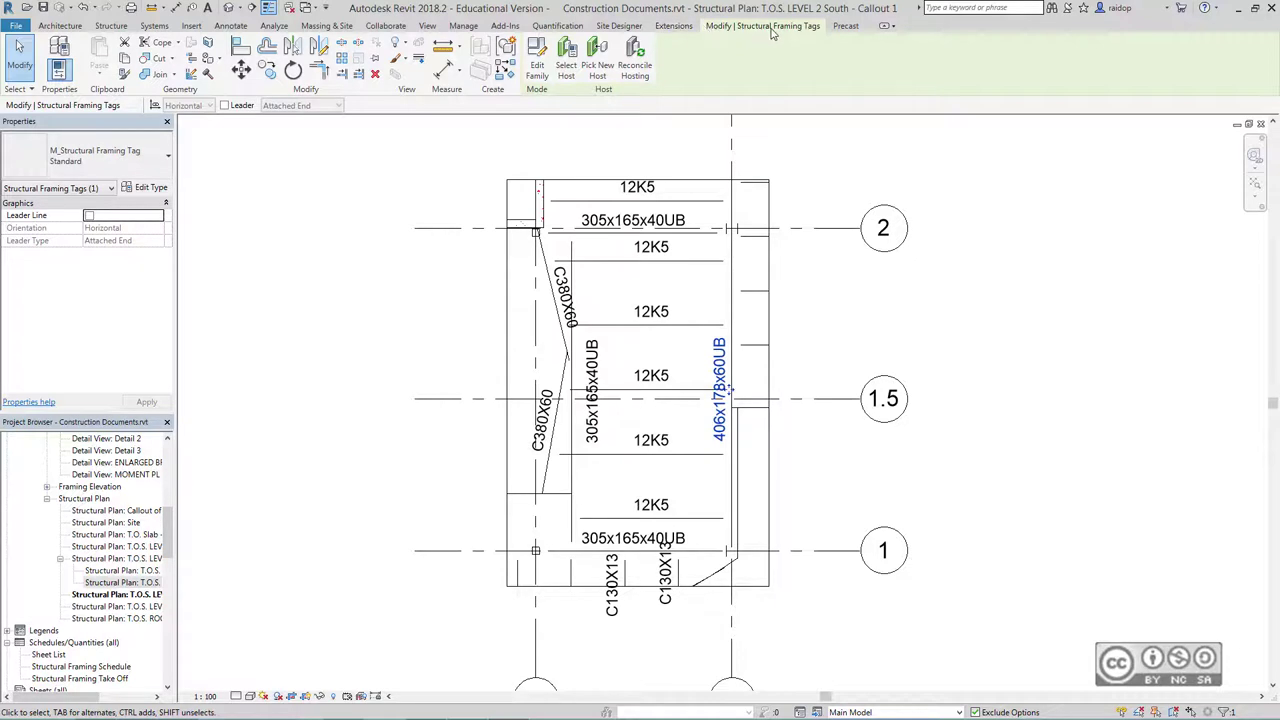
In the framing tag family, stack Mark above Type Name with a line break, lower the label, and reload it
left_click(537, 66)
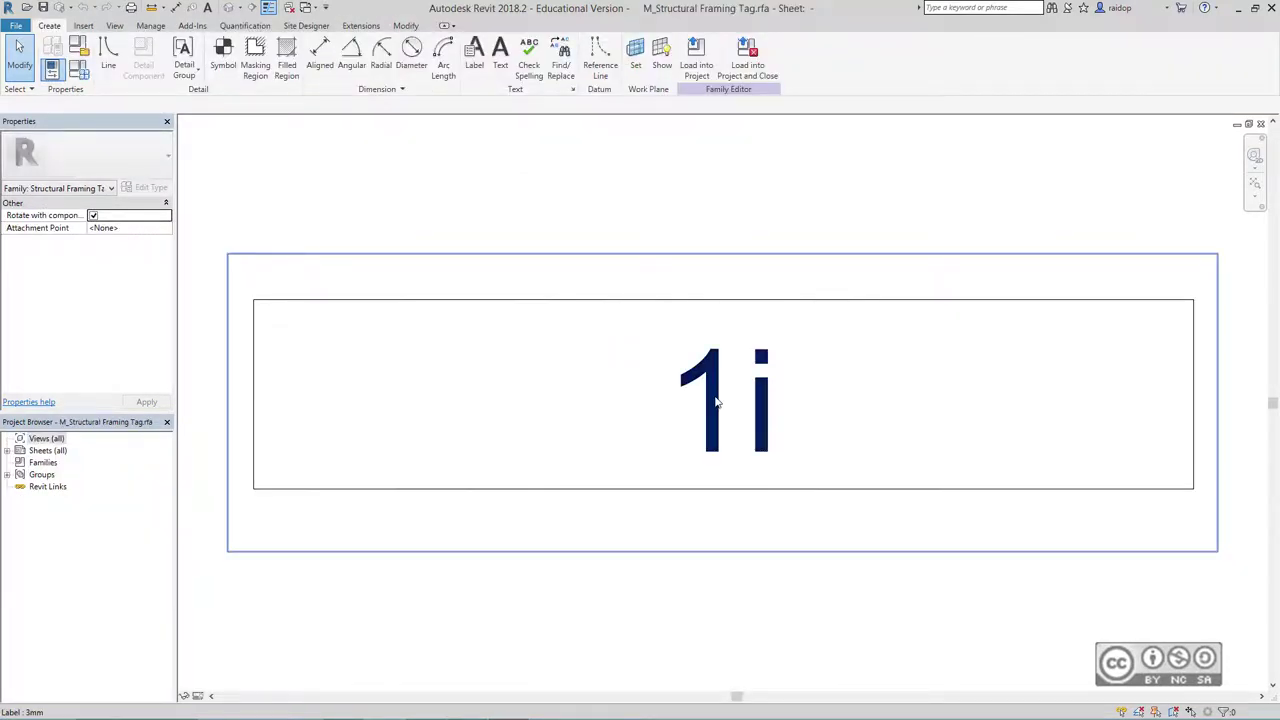
left_click(716, 402)
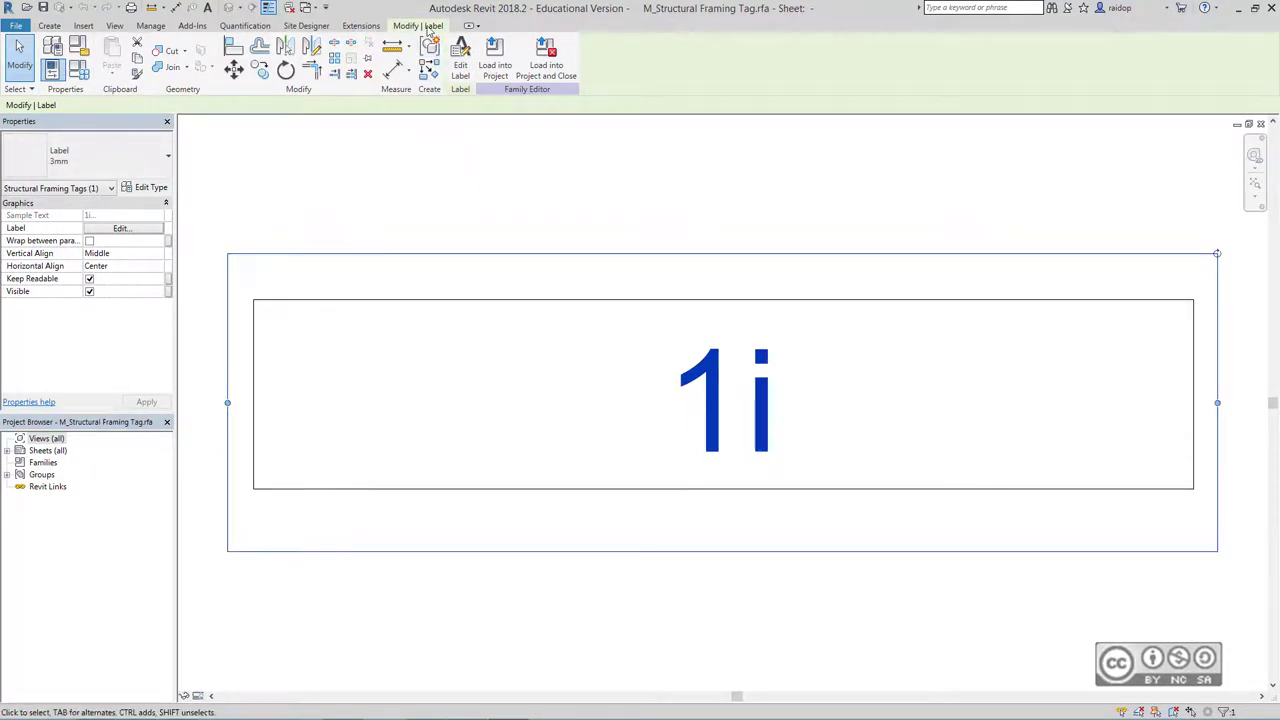
left_click(460, 60)
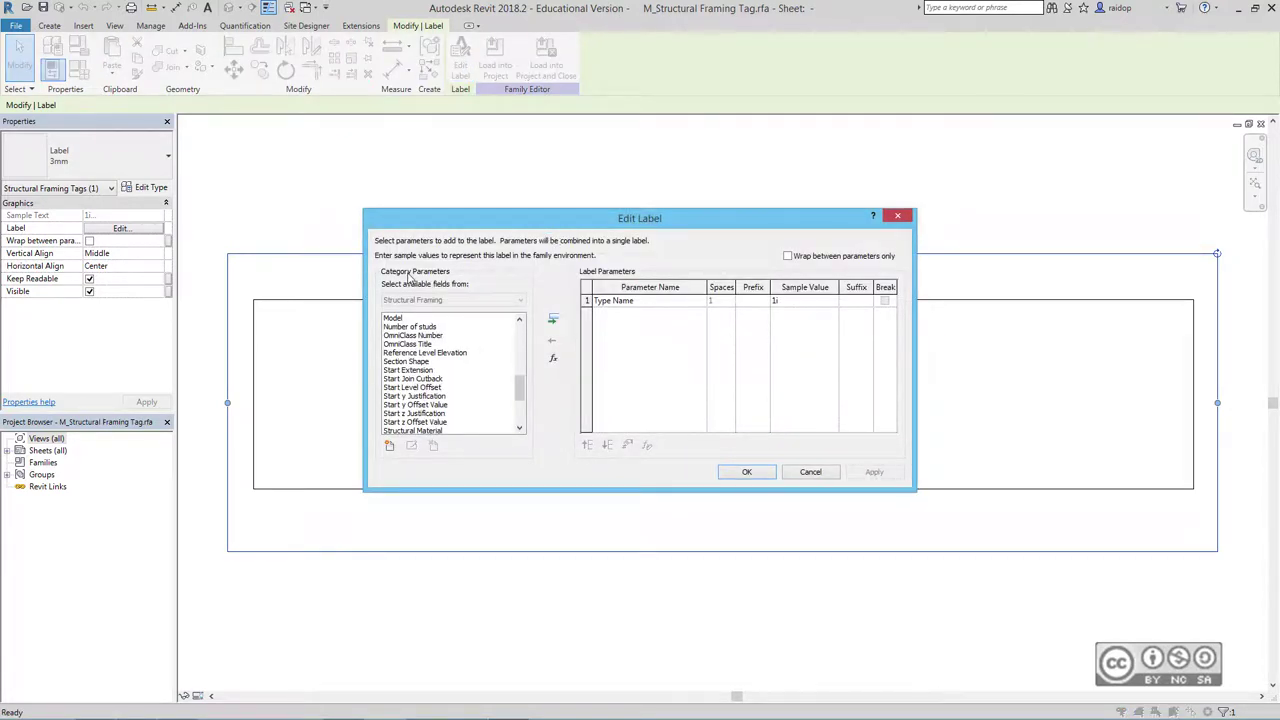
scroll(420, 360, "up", 2)
left_click(400, 352)
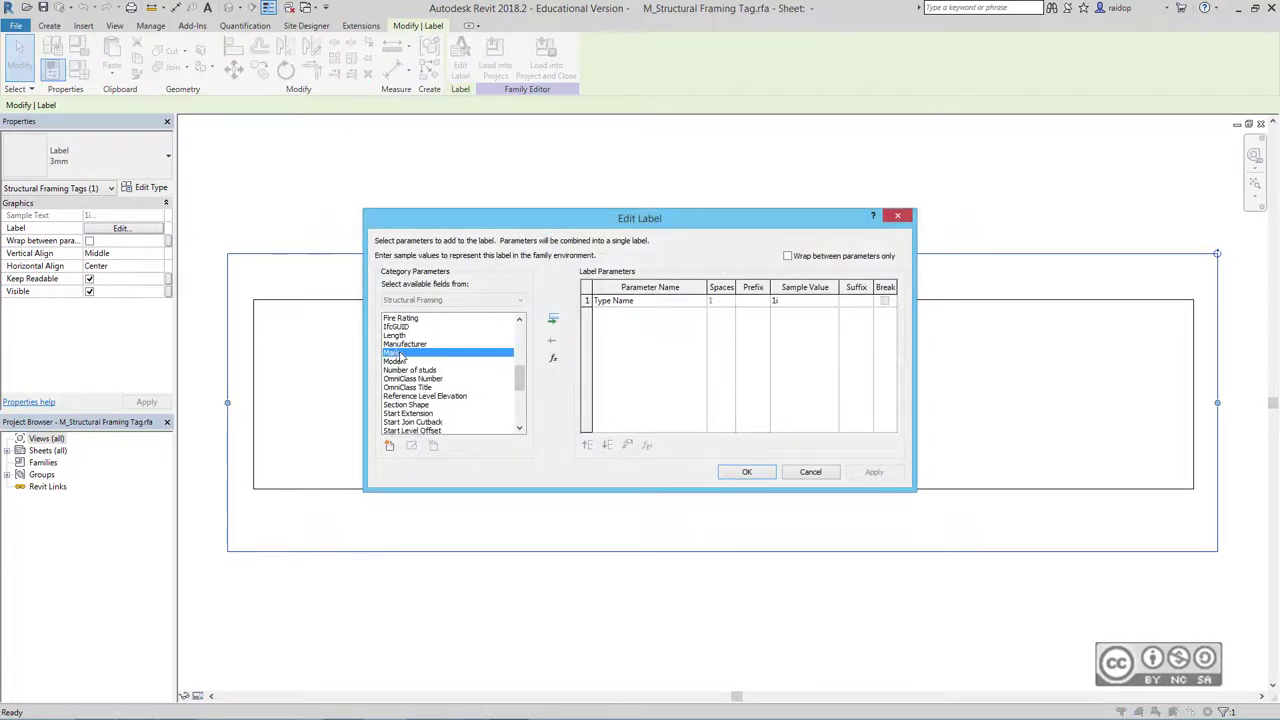
left_click(553, 319)
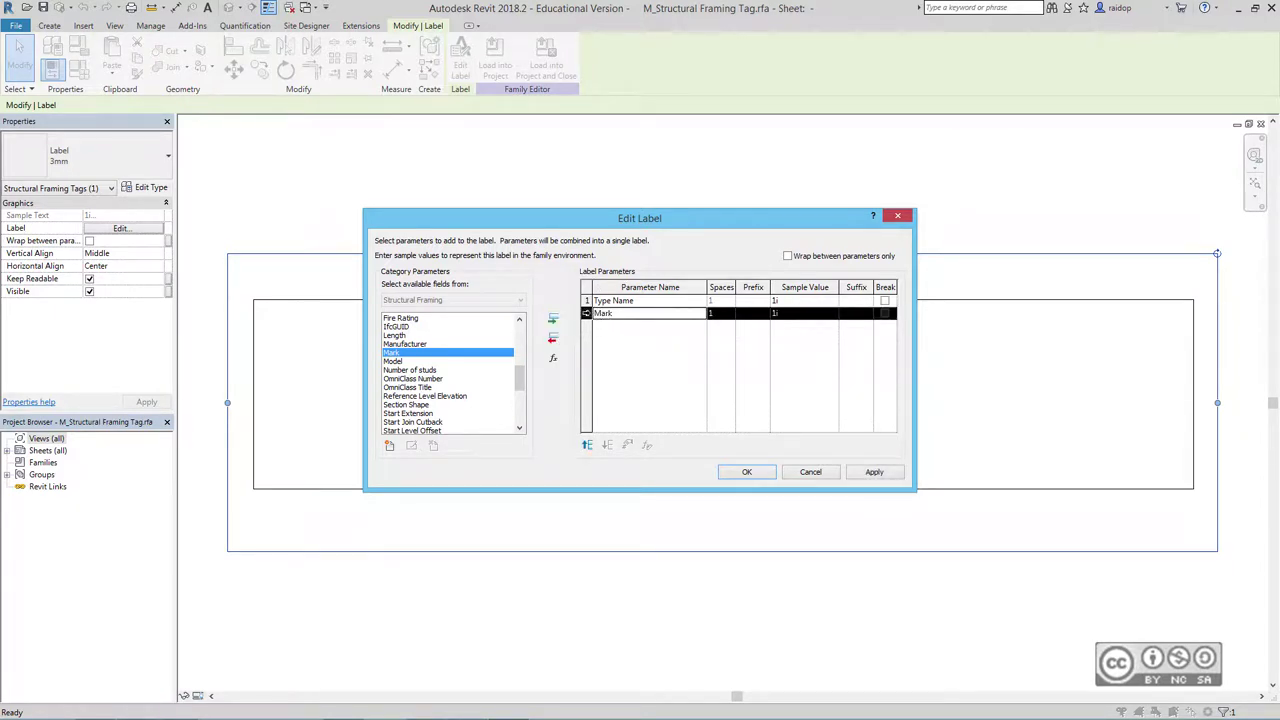
left_click(587, 446)
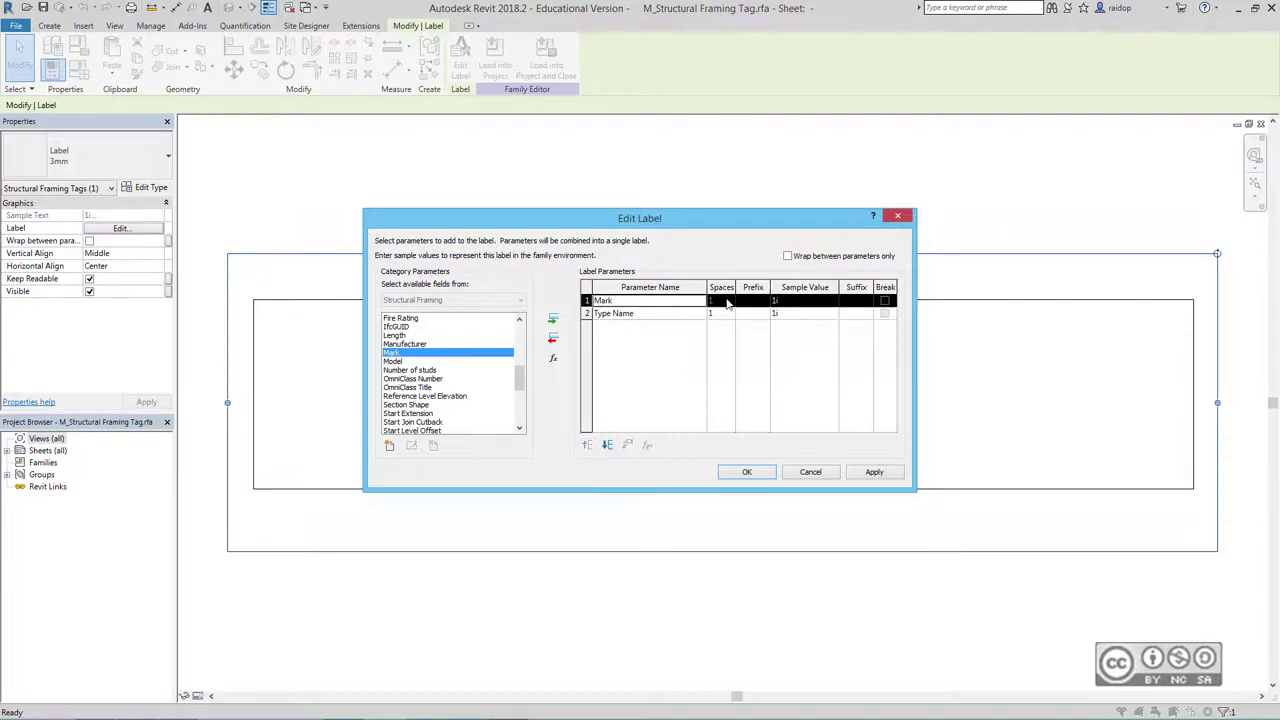
left_click(884, 301)
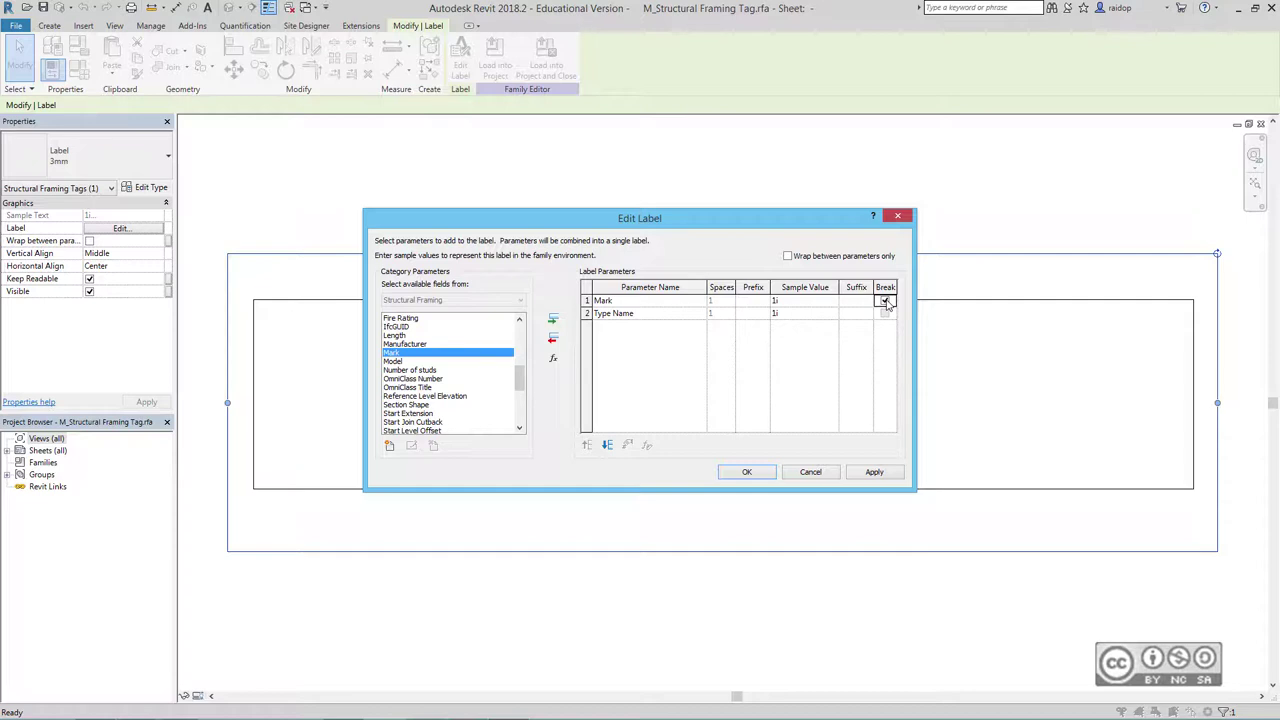
left_click(740, 472)
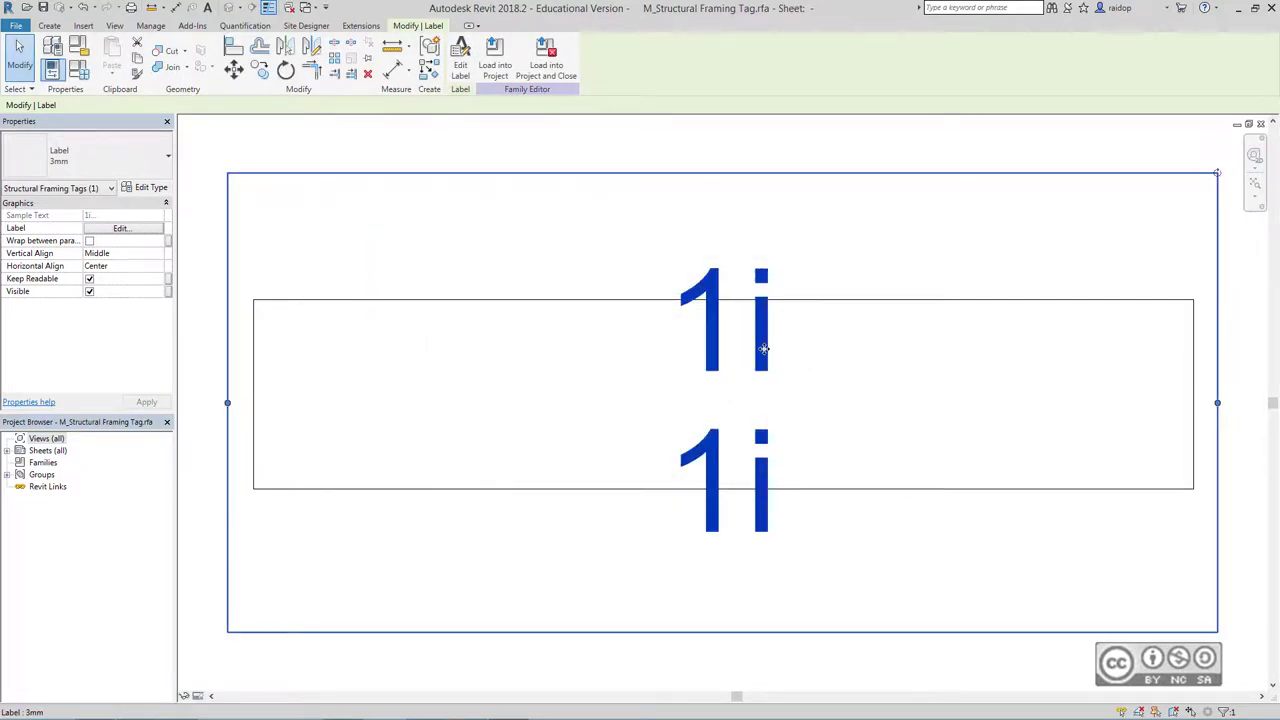
left_click_drag(758, 340, 765, 412)
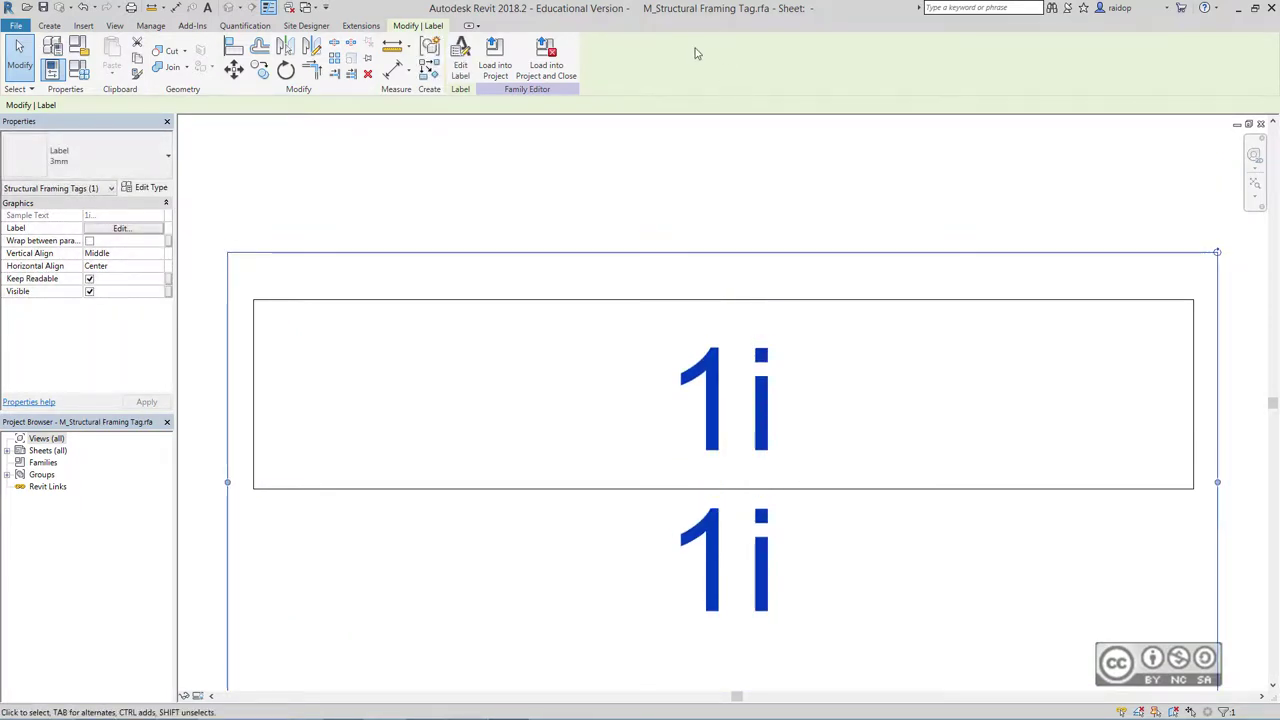
left_click(492, 60)
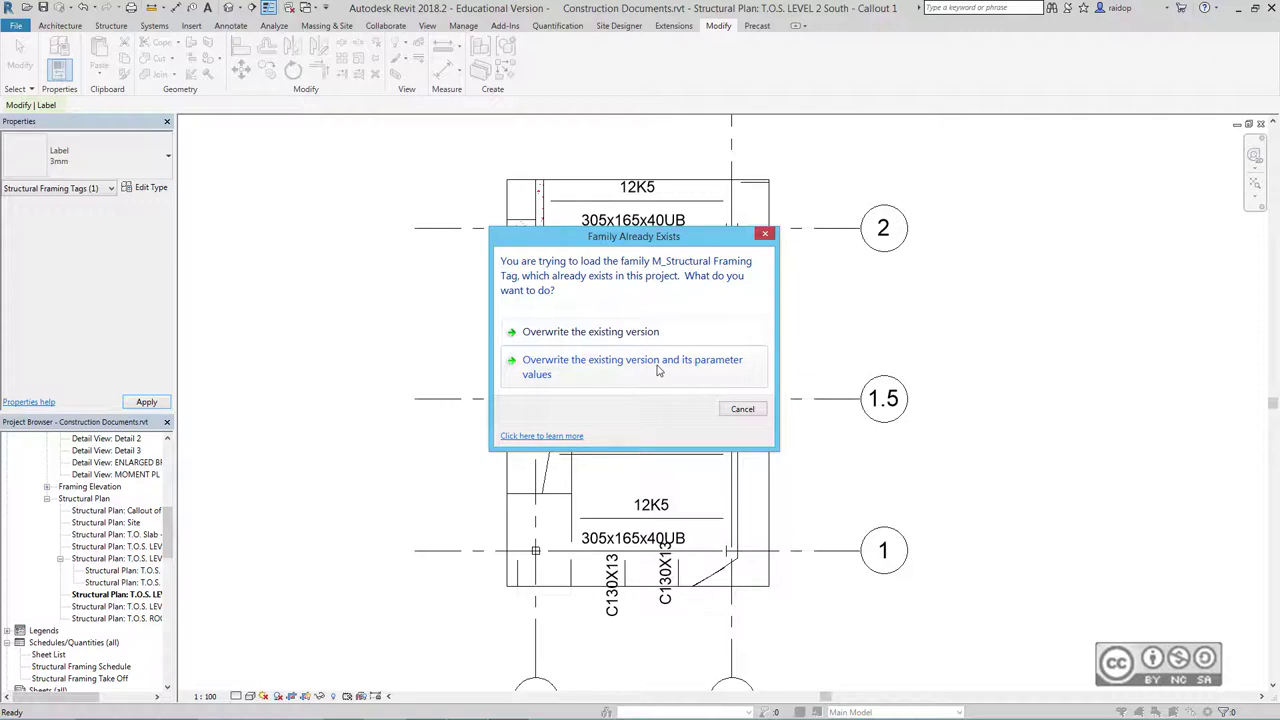
Overwrite the existing framing tag and its parameter values with the edited version
left_click(557, 373)
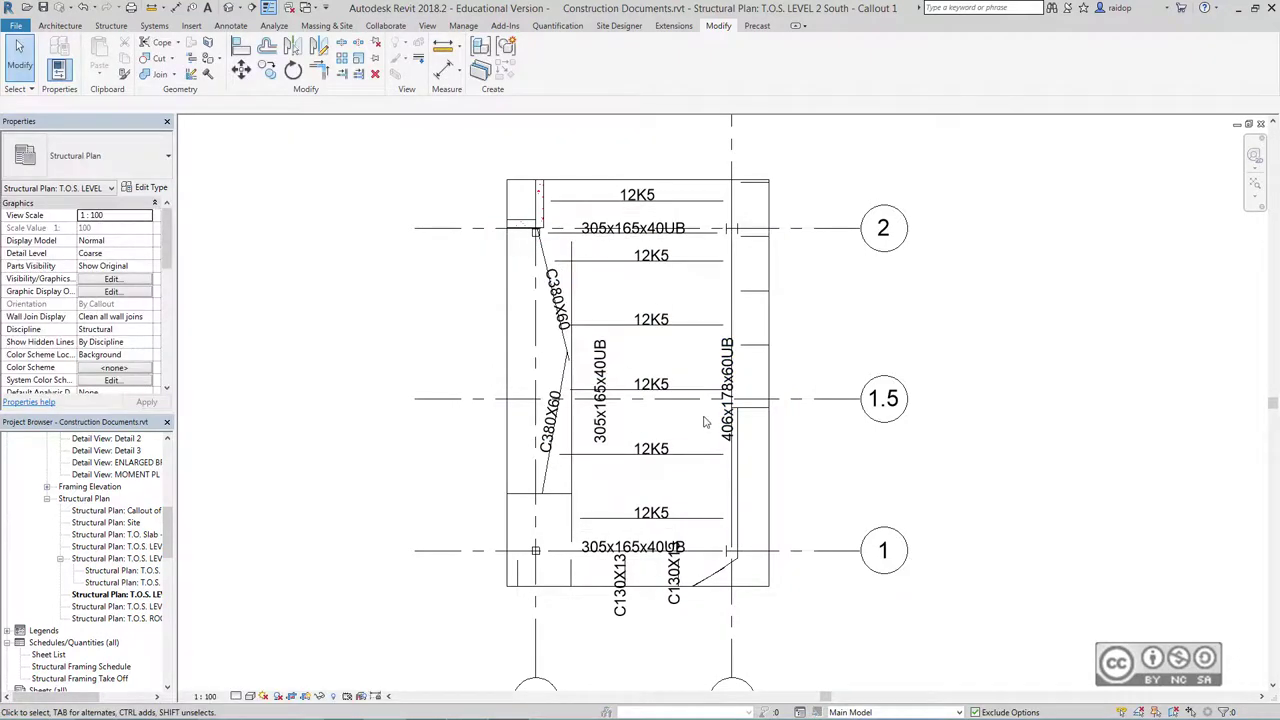
scroll(686, 417, "up", 2)
scroll(678, 395, "up", 3)
Set the Mark of the joist at gridline 1.5 to JST1 through its tag label
left_click(674, 378)
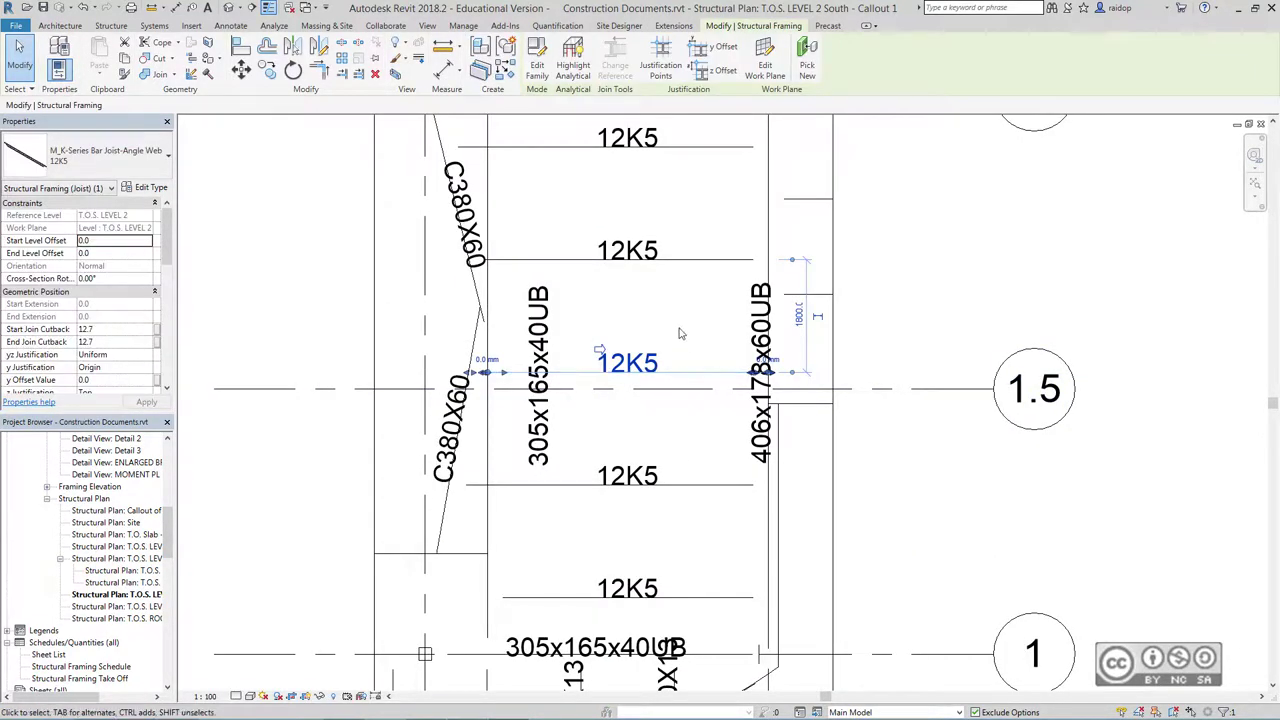
left_click(626, 363)
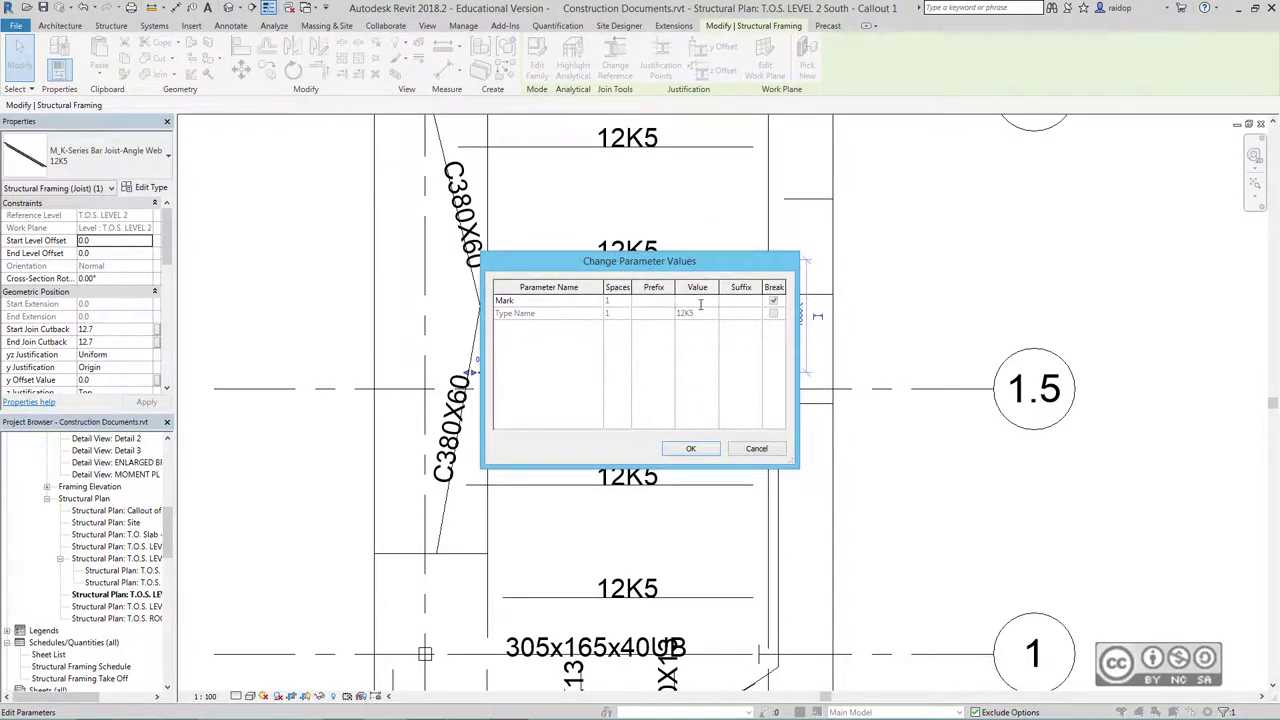
type("JST1")
left_click(690, 449)
left_click(686, 455)
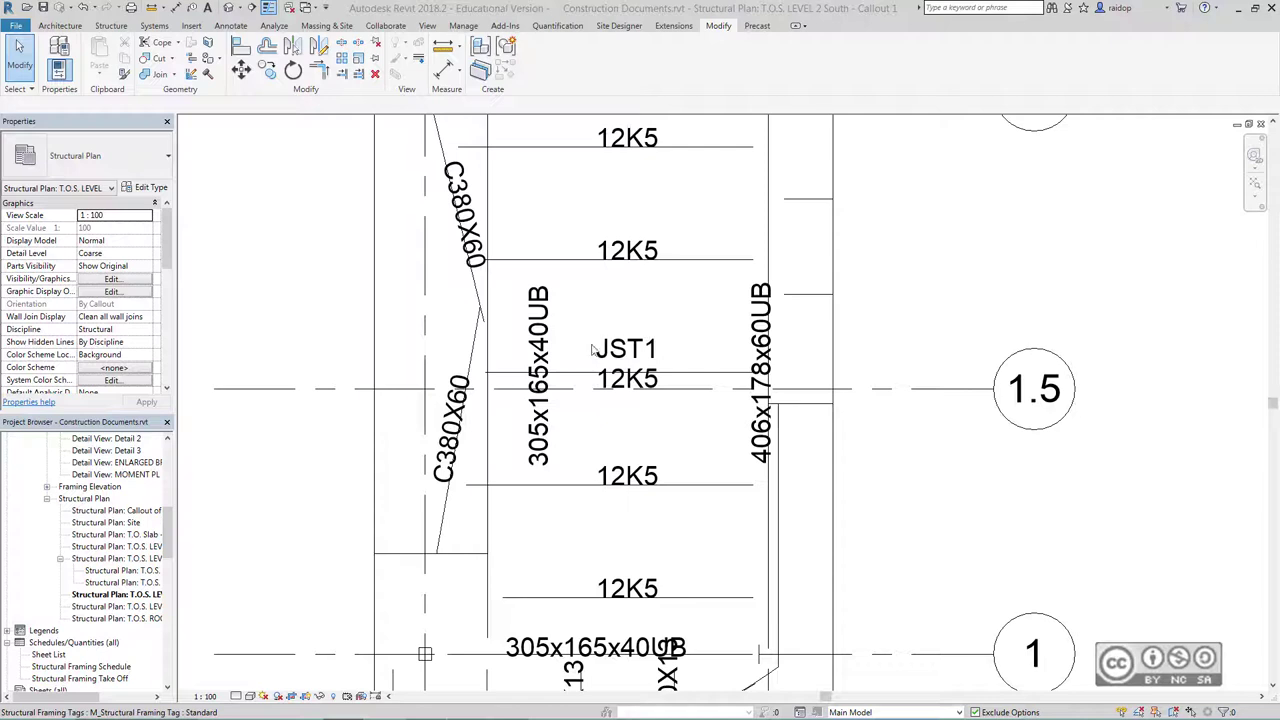
left_click(639, 353)
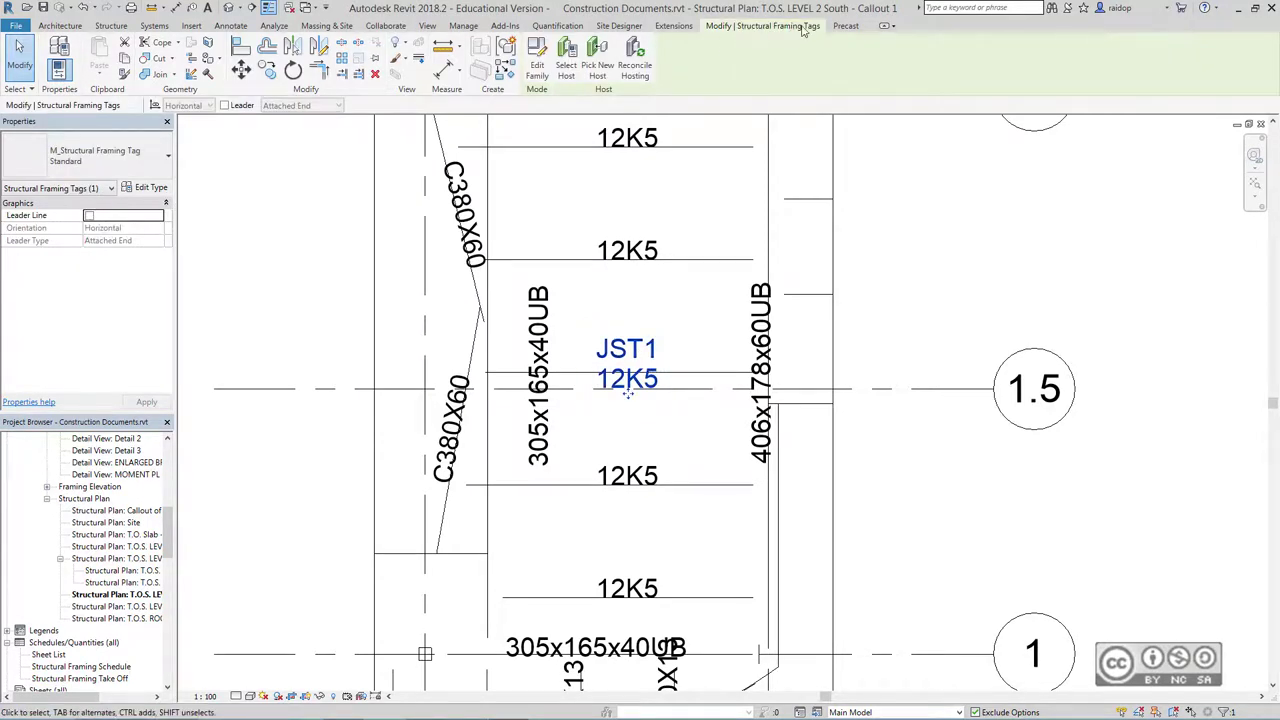
Replace Mark with Type Mark before Type Name on one line in the tag label, raise it, and reload
left_click(537, 68)
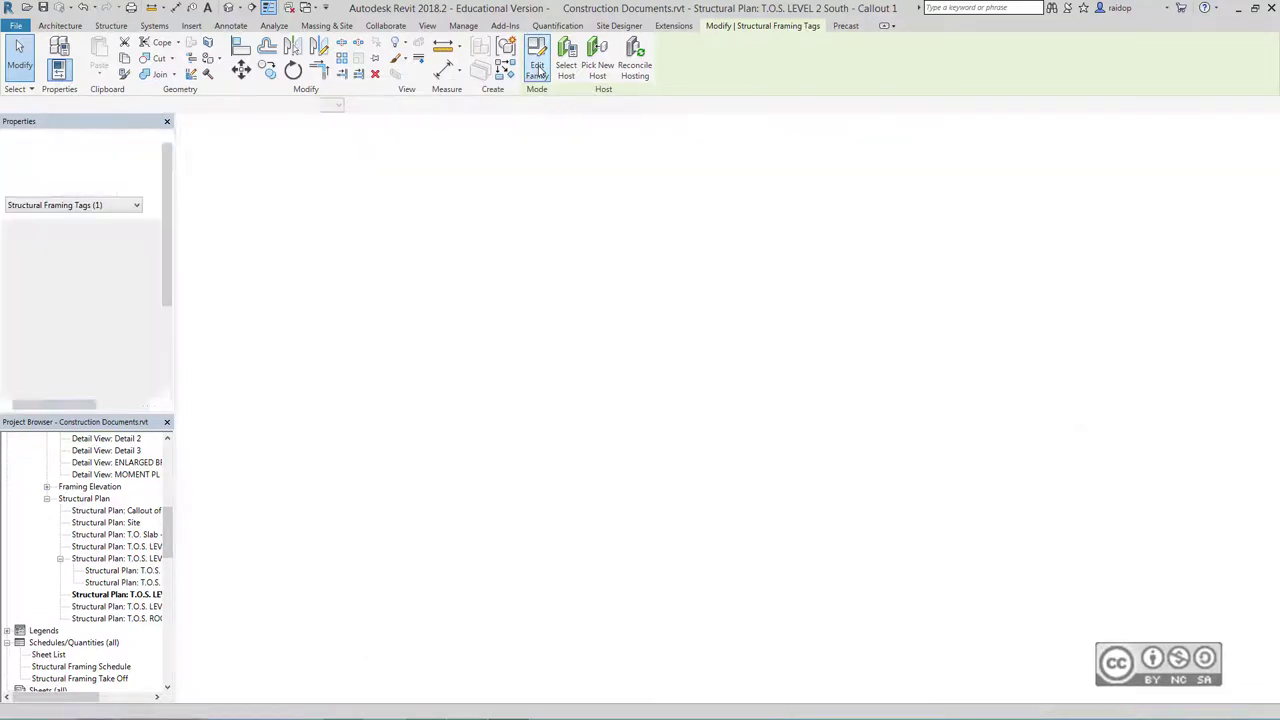
left_click(765, 428)
left_click(460, 68)
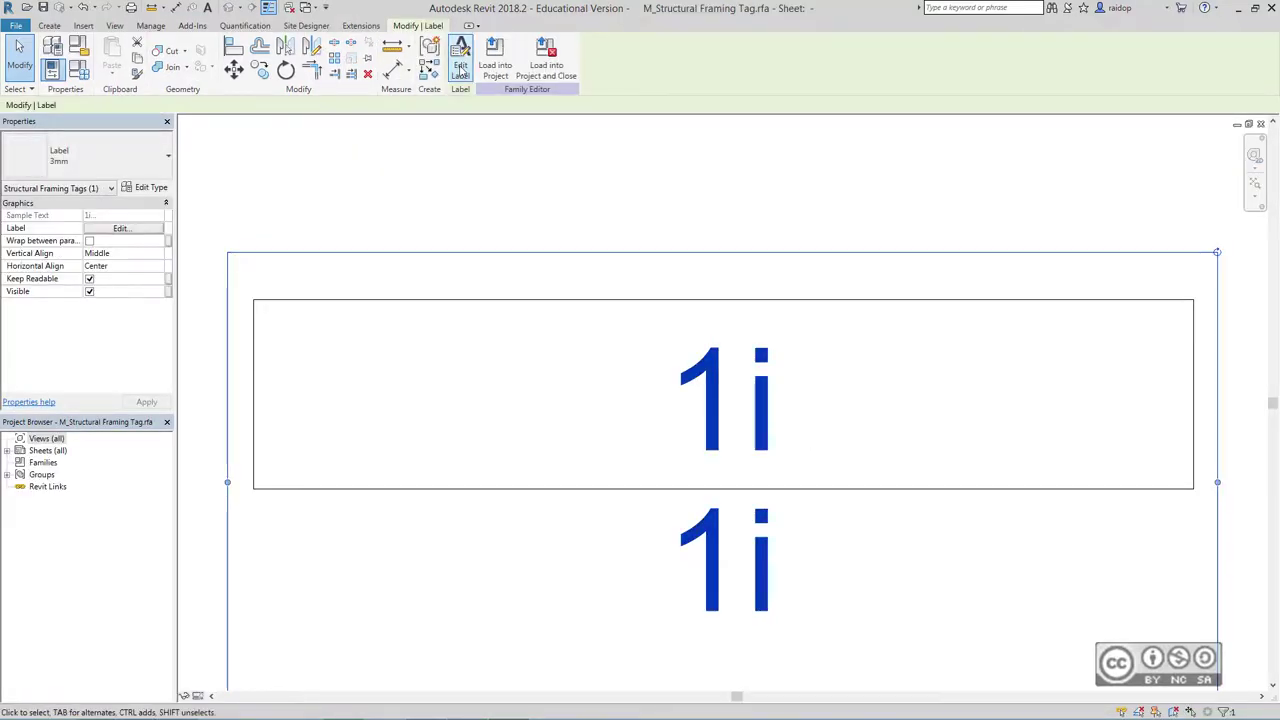
left_click(607, 302)
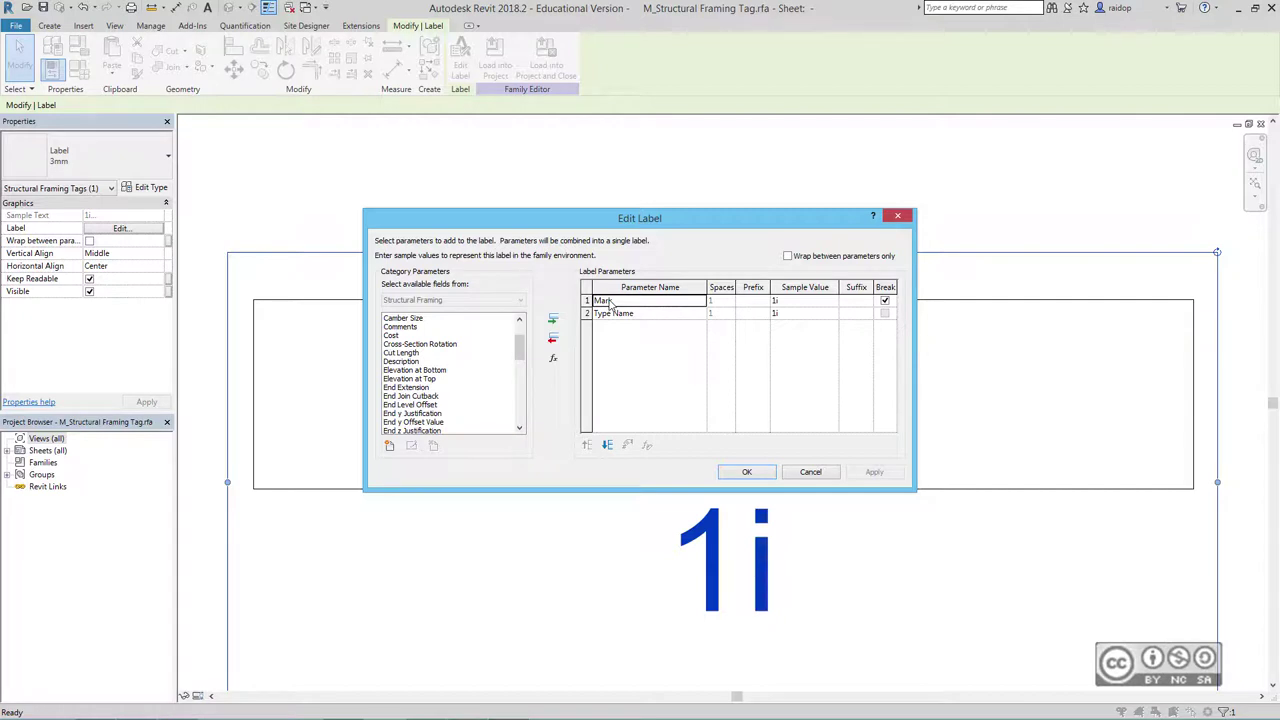
left_click(553, 341)
left_click_drag(519, 350, 518, 413)
left_click(402, 370)
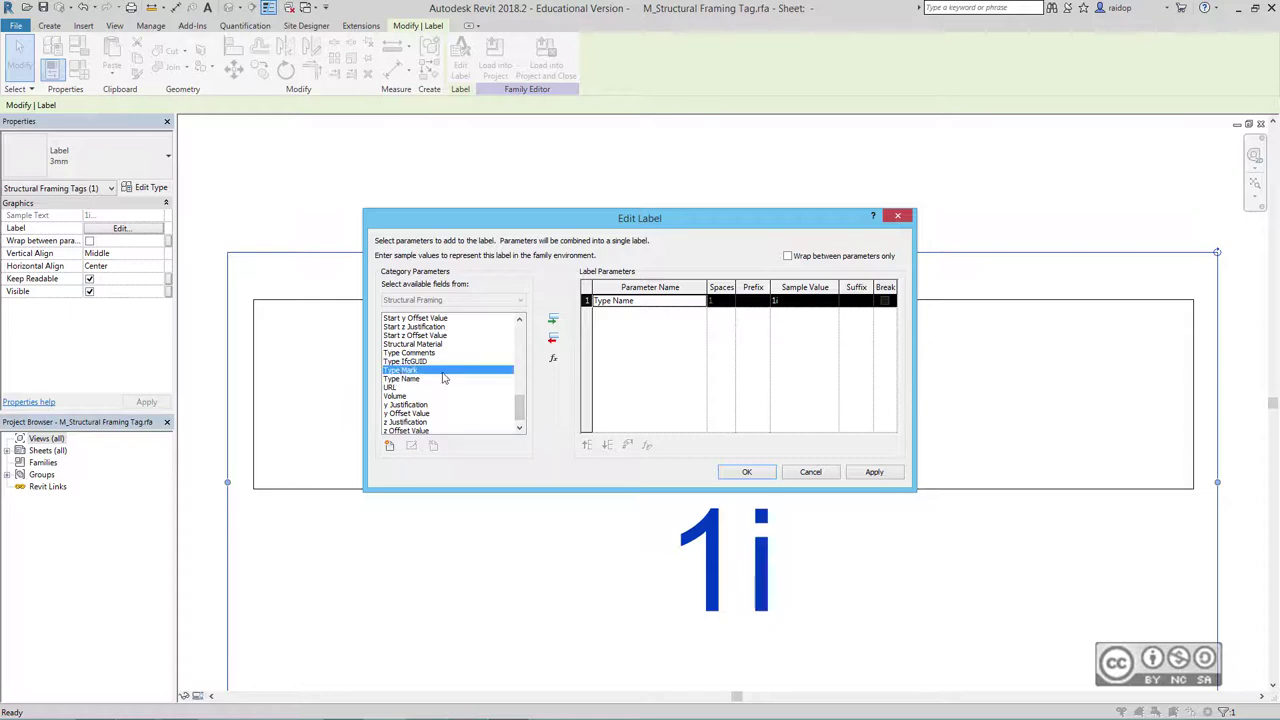
left_click(555, 320)
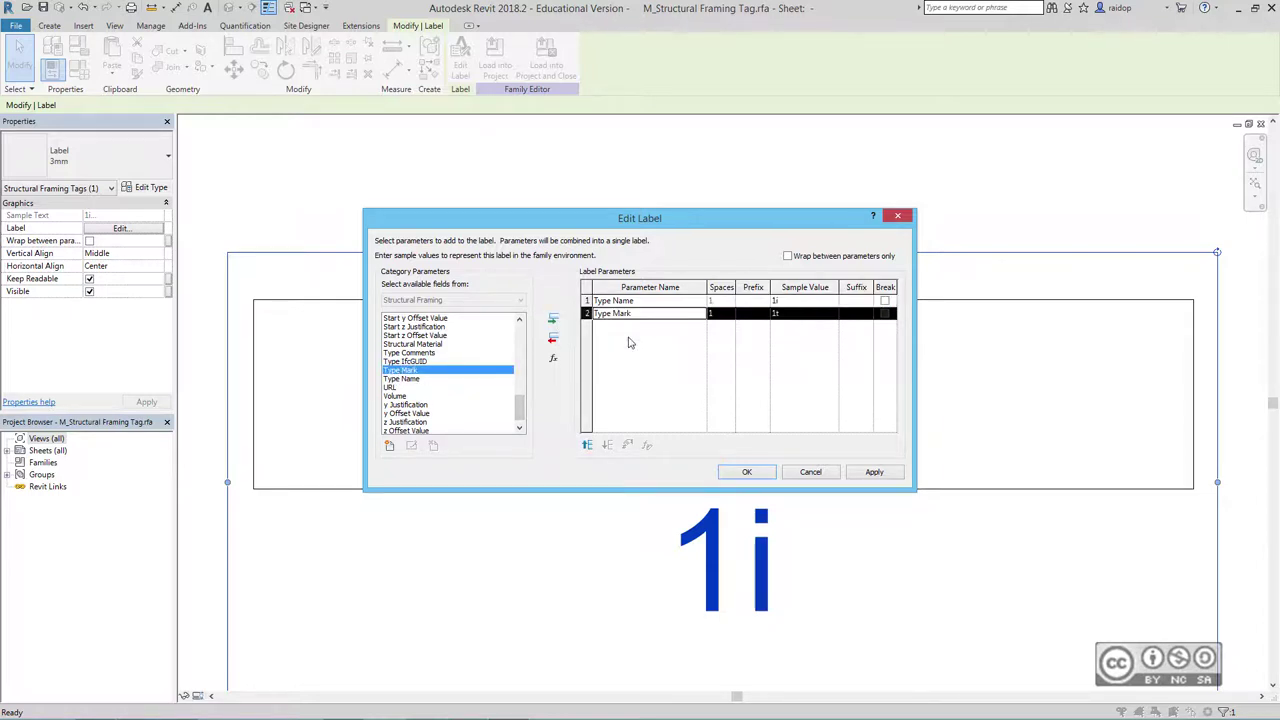
left_click(587, 445)
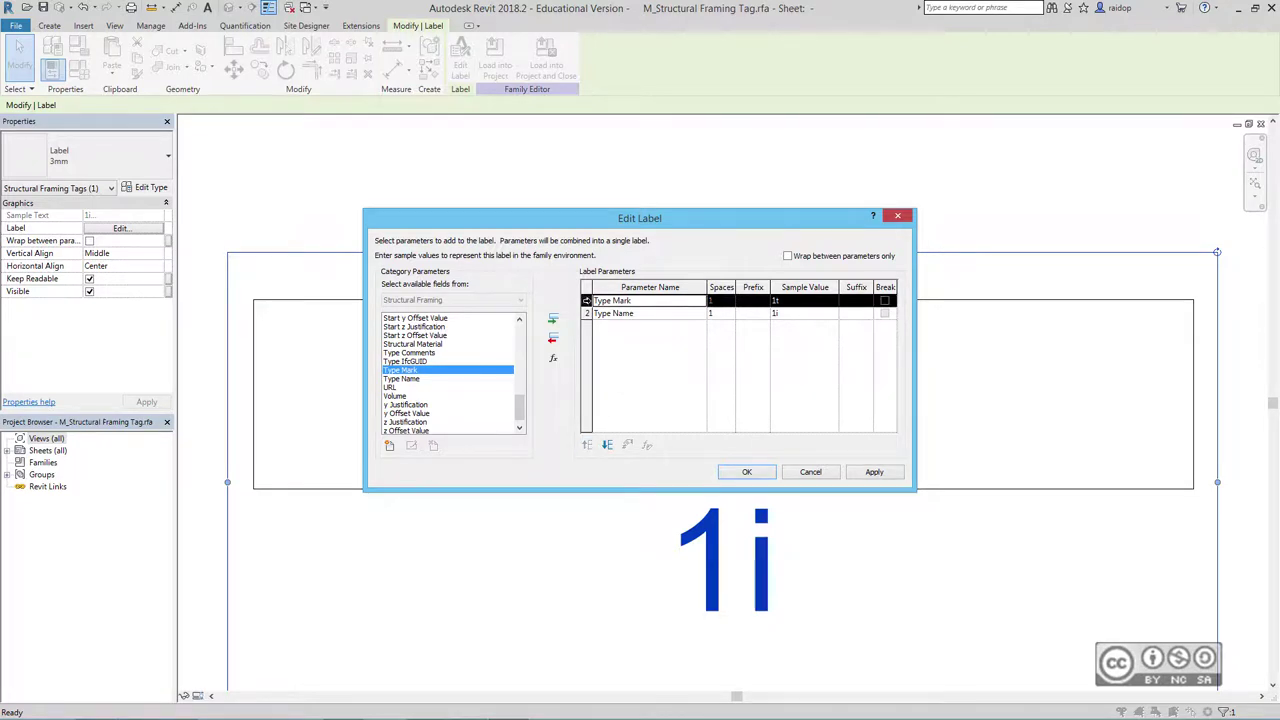
left_click(746, 471)
mouse_move(685, 440)
left_mouse_down()
mouse_move(690, 350)
mouse_move(685, 370)
left_mouse_up()
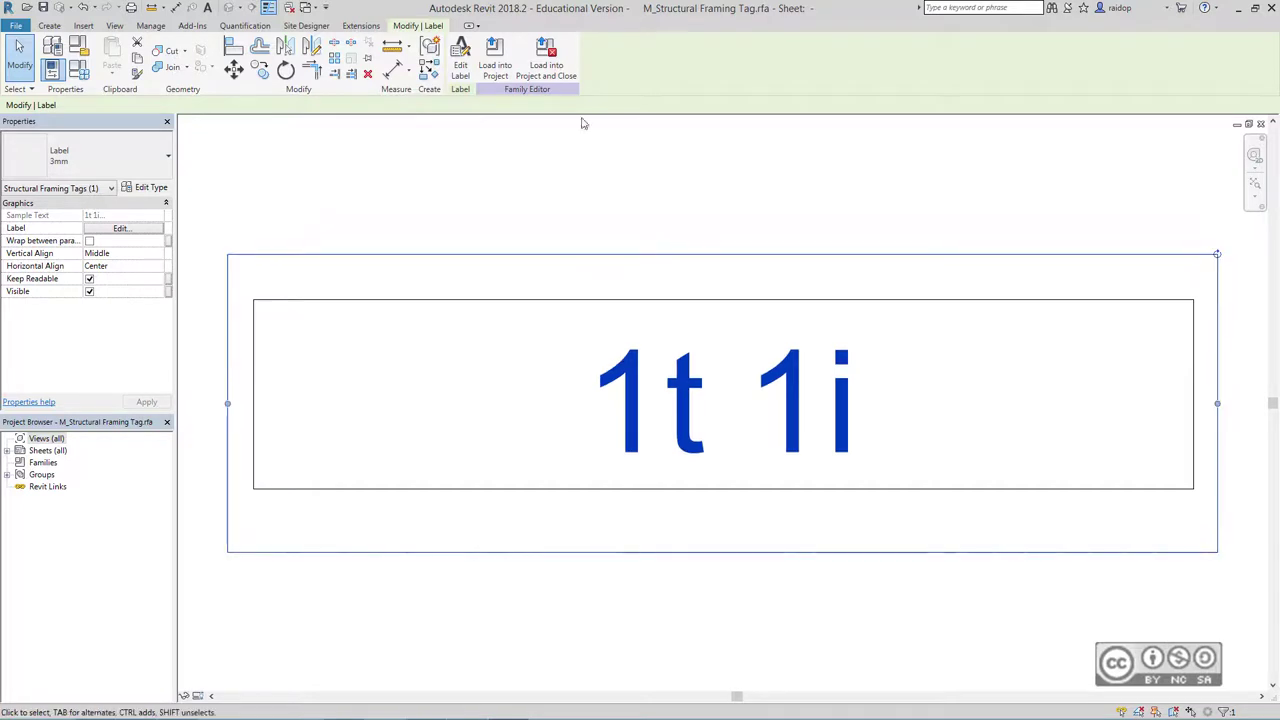
left_click(495, 65)
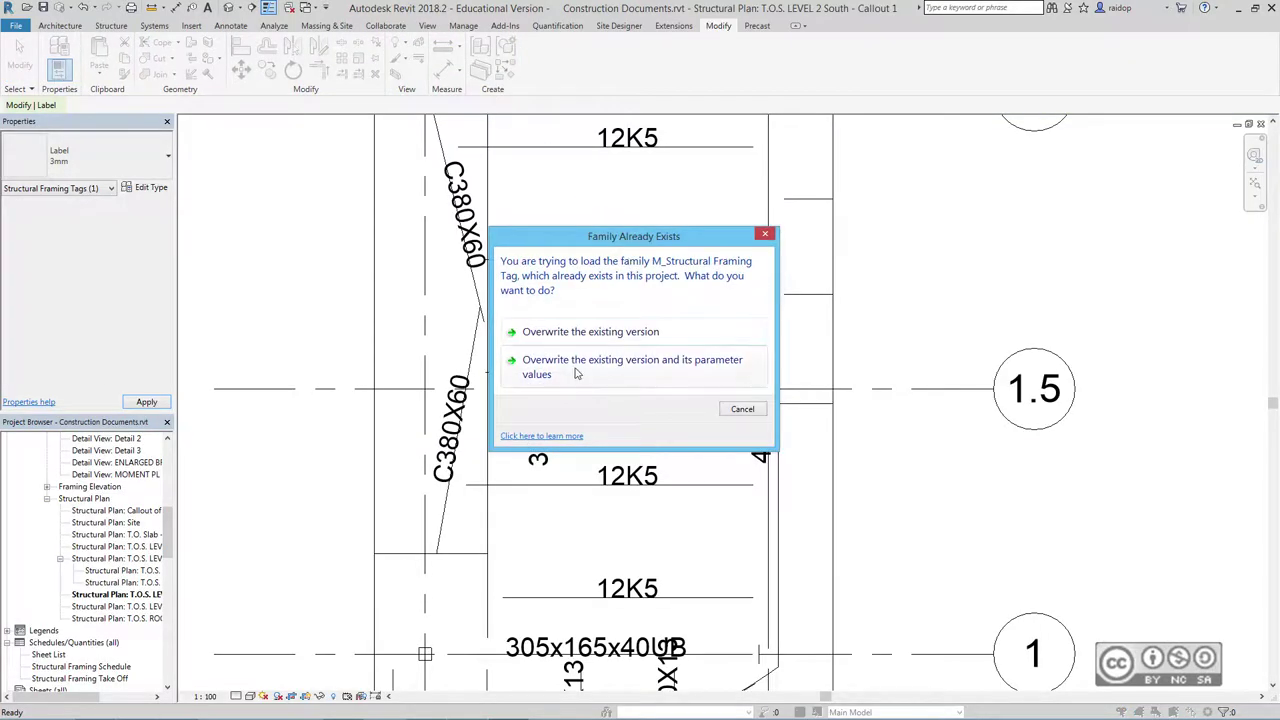
Overwrite the tag family, then set the 12K5 joist type's Type Mark to JST1 for all joists
left_click(615, 369)
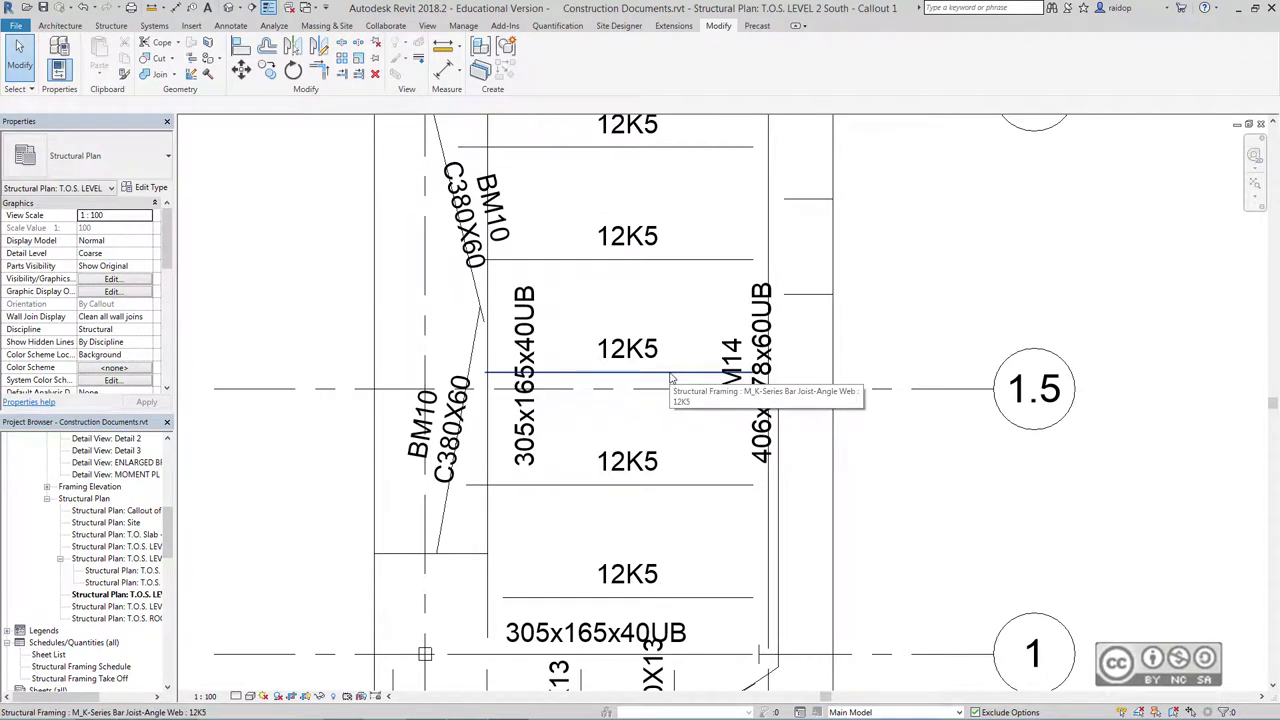
left_click(691, 377)
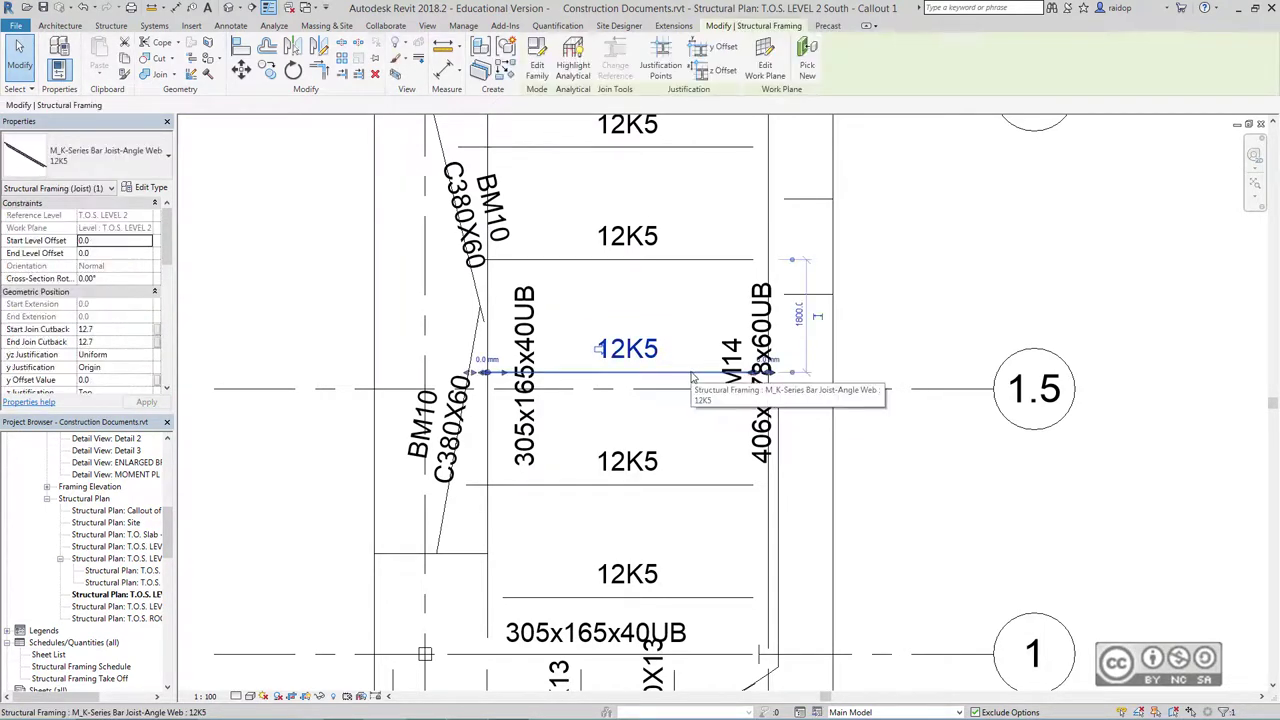
left_click(625, 348)
type("JST1")
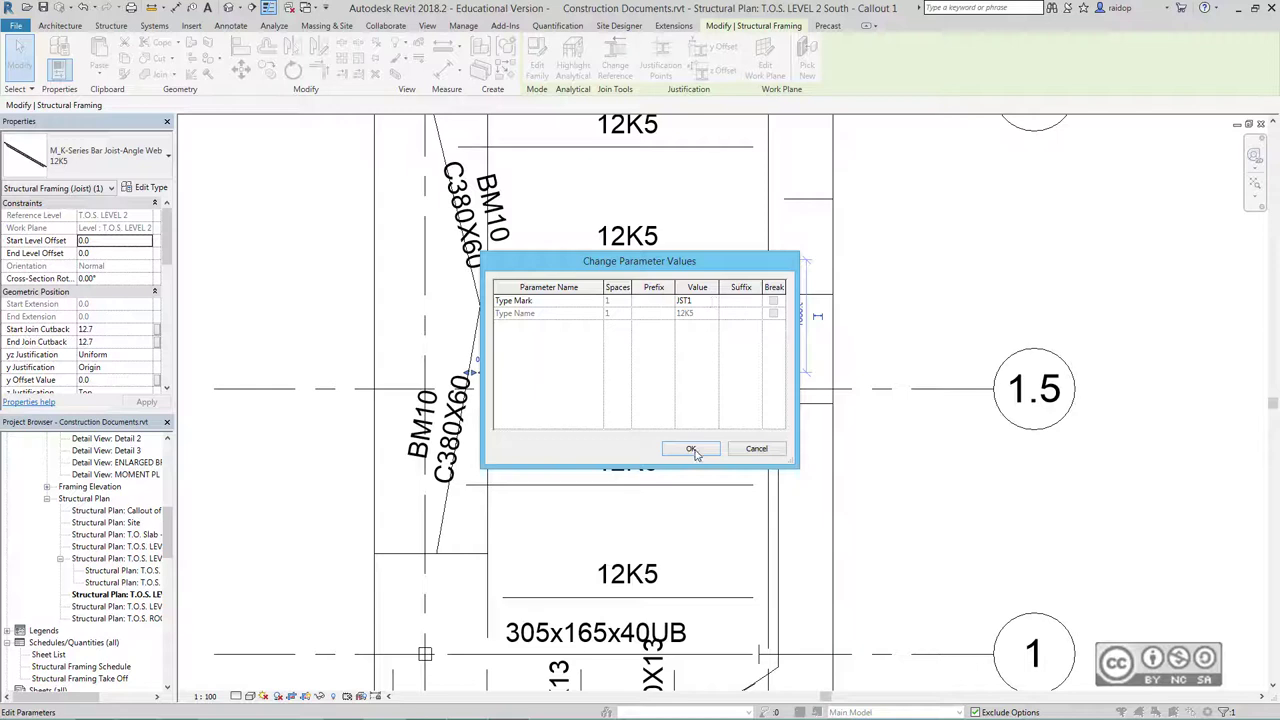
left_click(692, 450)
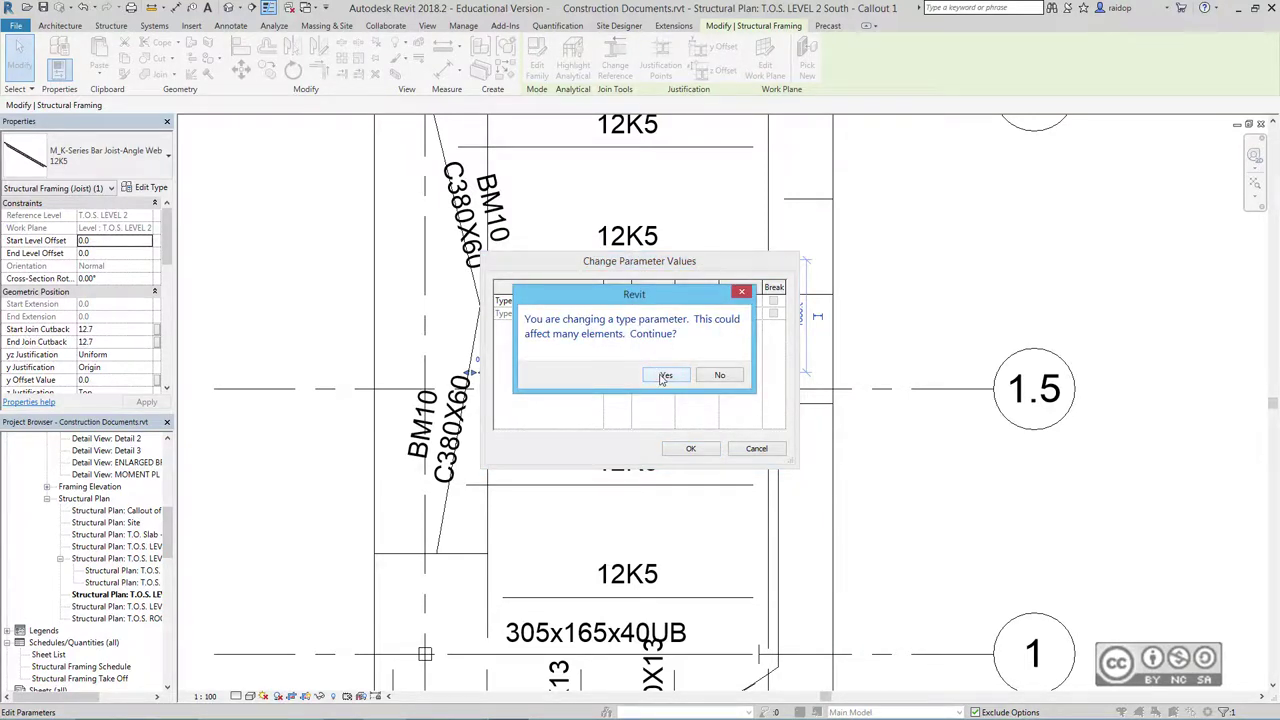
left_click(663, 376)
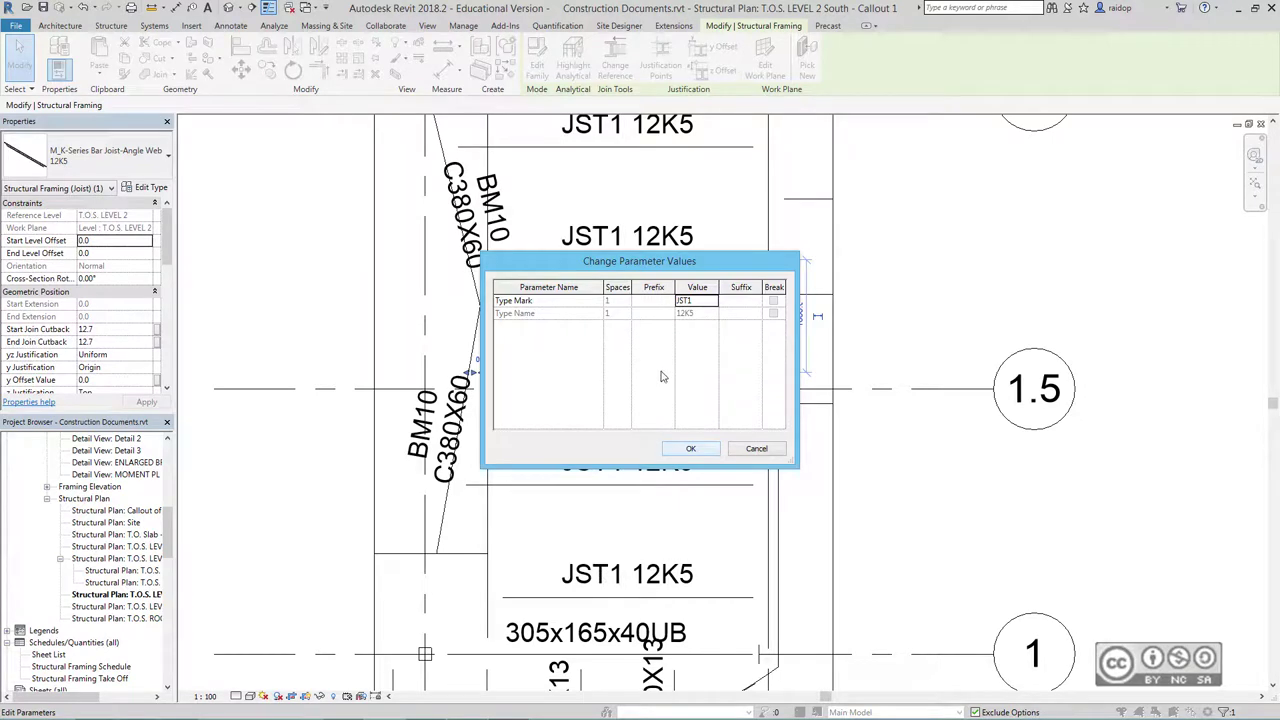
left_click(675, 450)
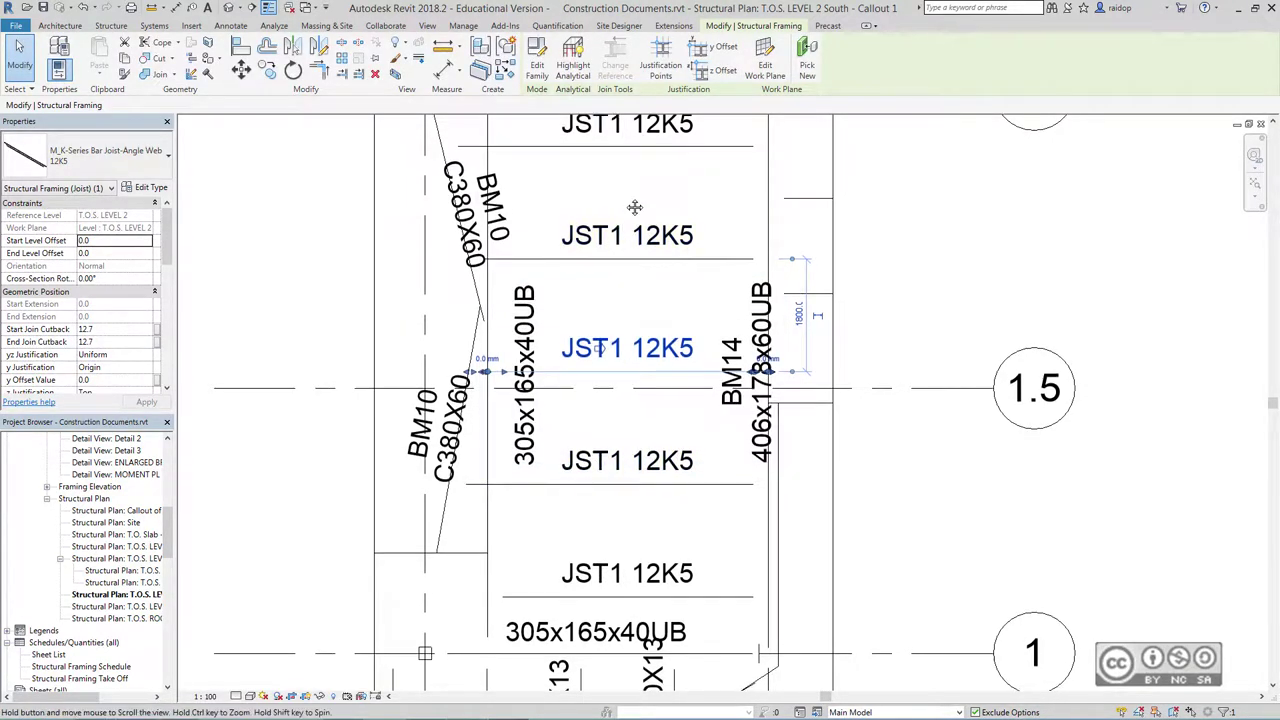
middle_click_drag(630, 348, 624, 223)
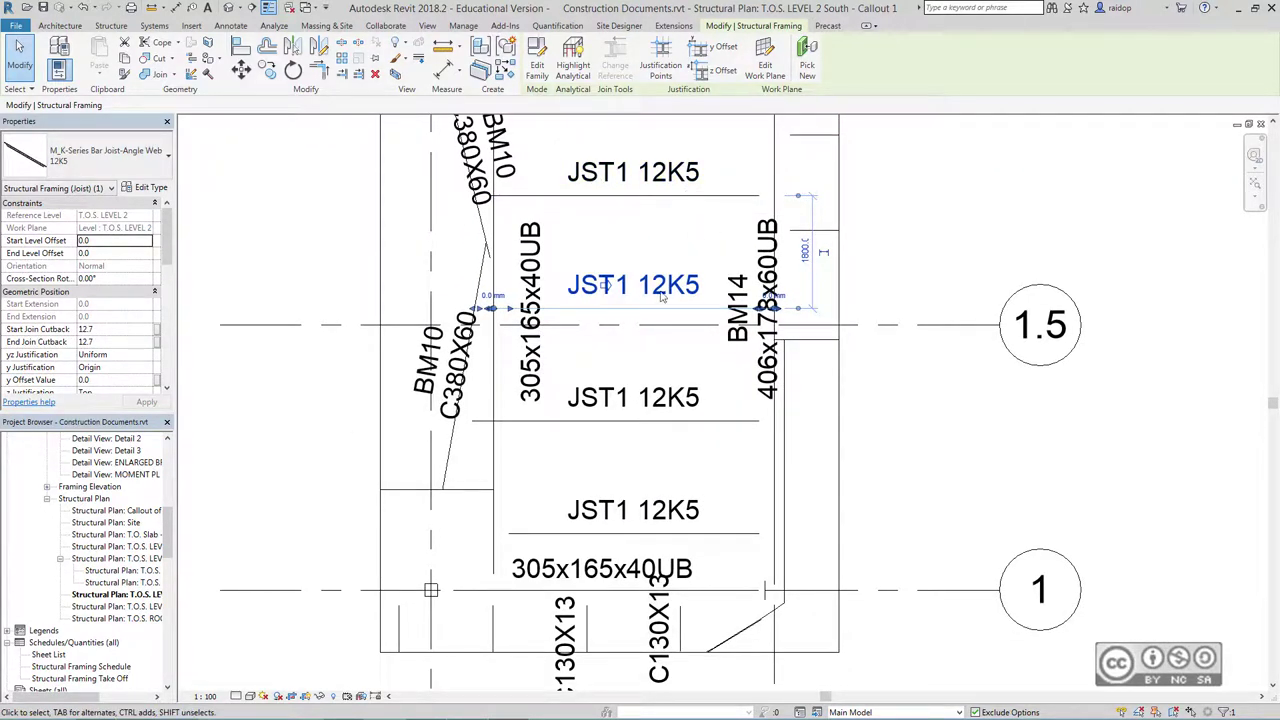
left_click(925, 490)
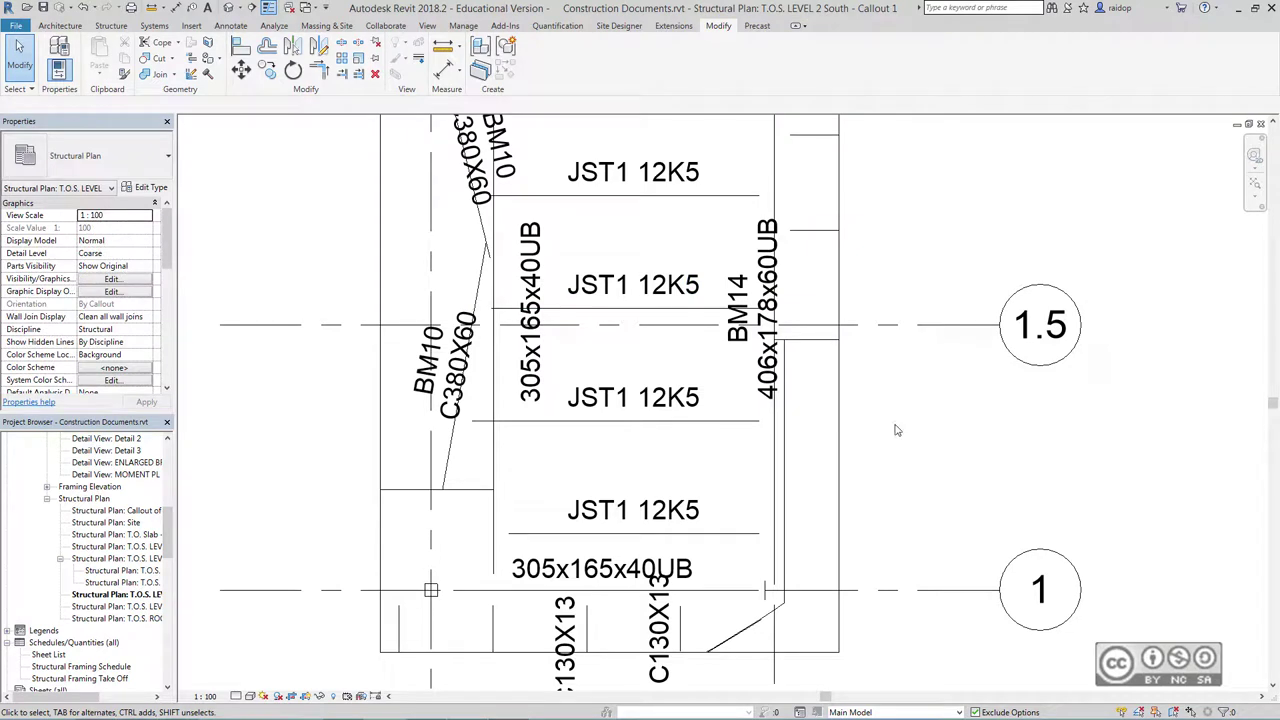
Remove Type Name from the framing tag label and reload the family, overwriting parameter values
left_click(610, 286)
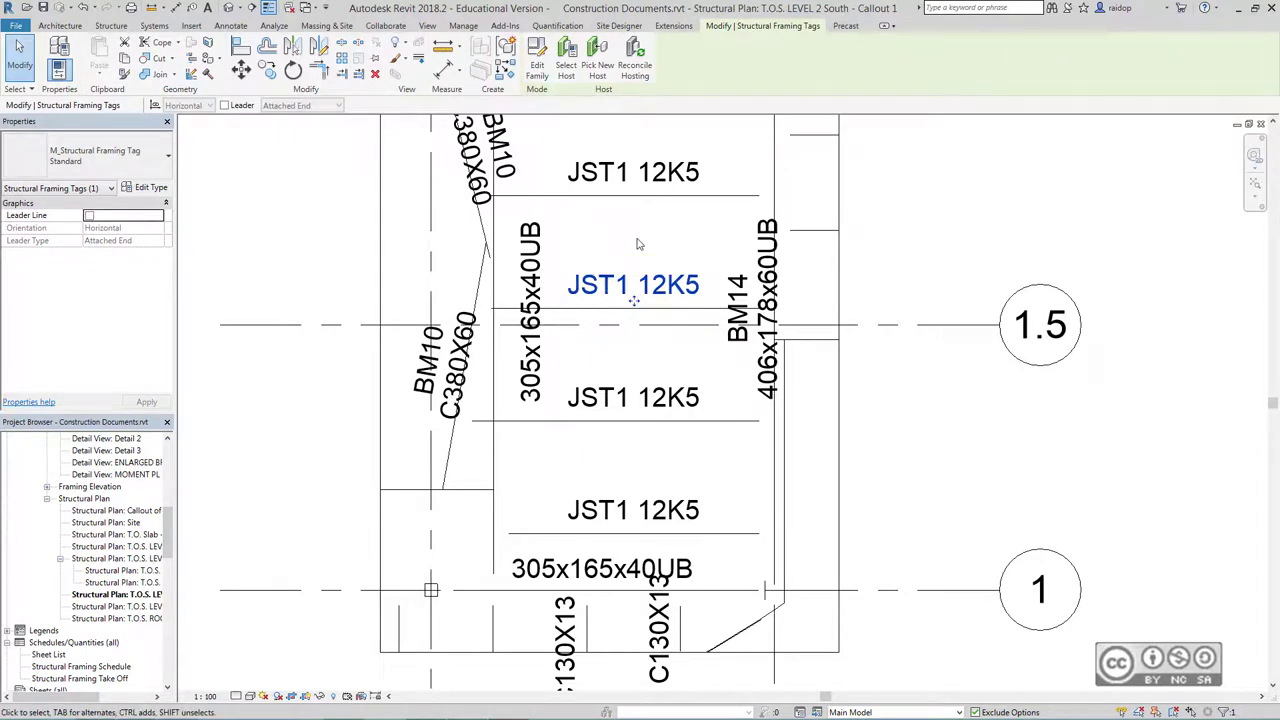
left_click(537, 65)
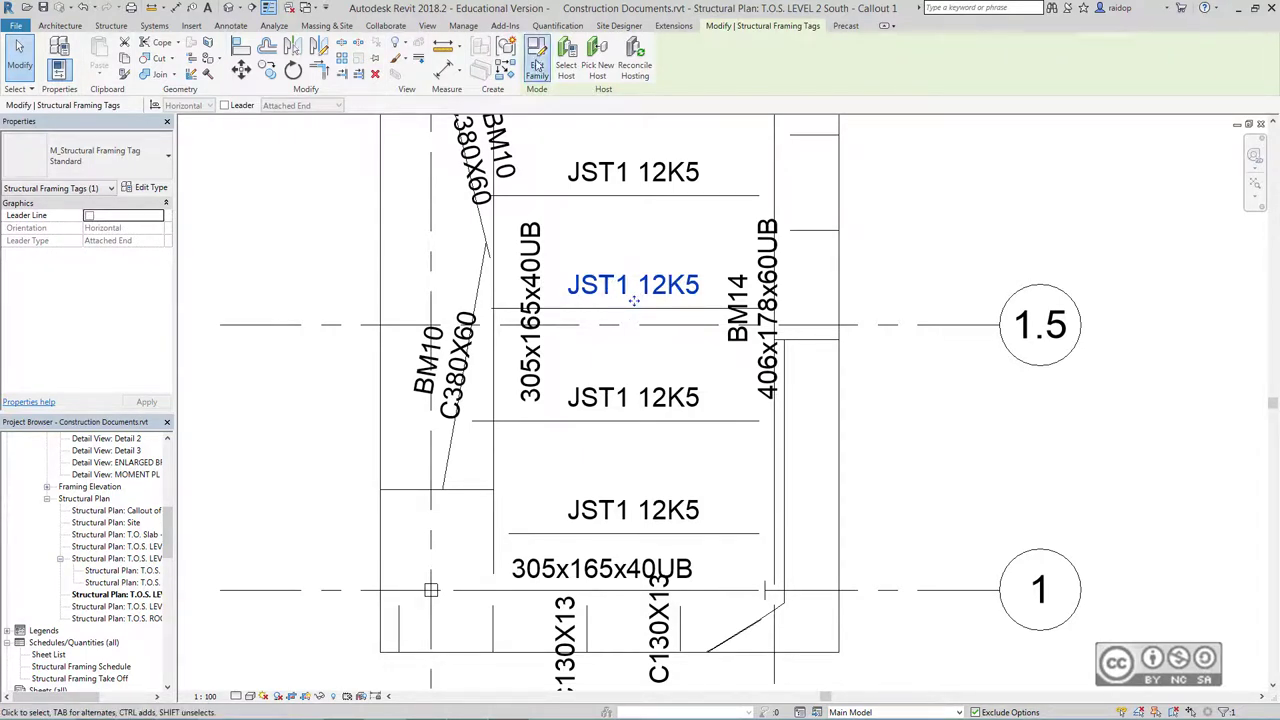
double_click(628, 400)
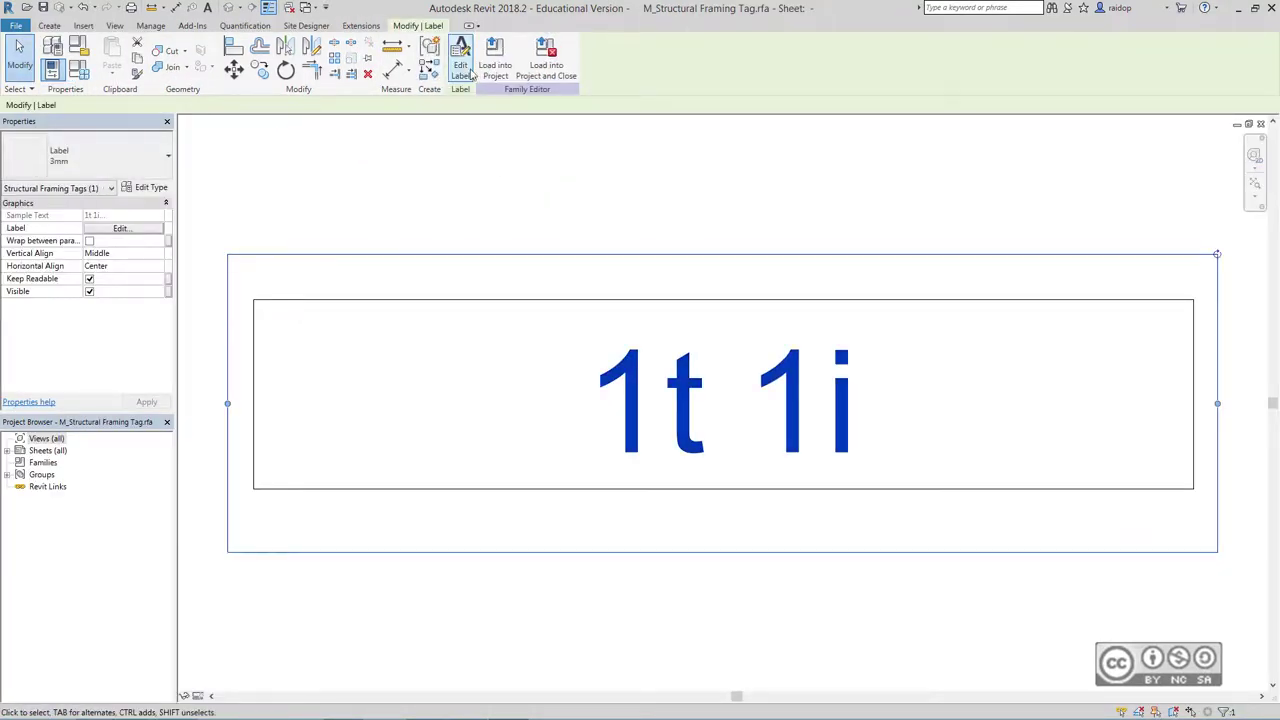
left_click(553, 339)
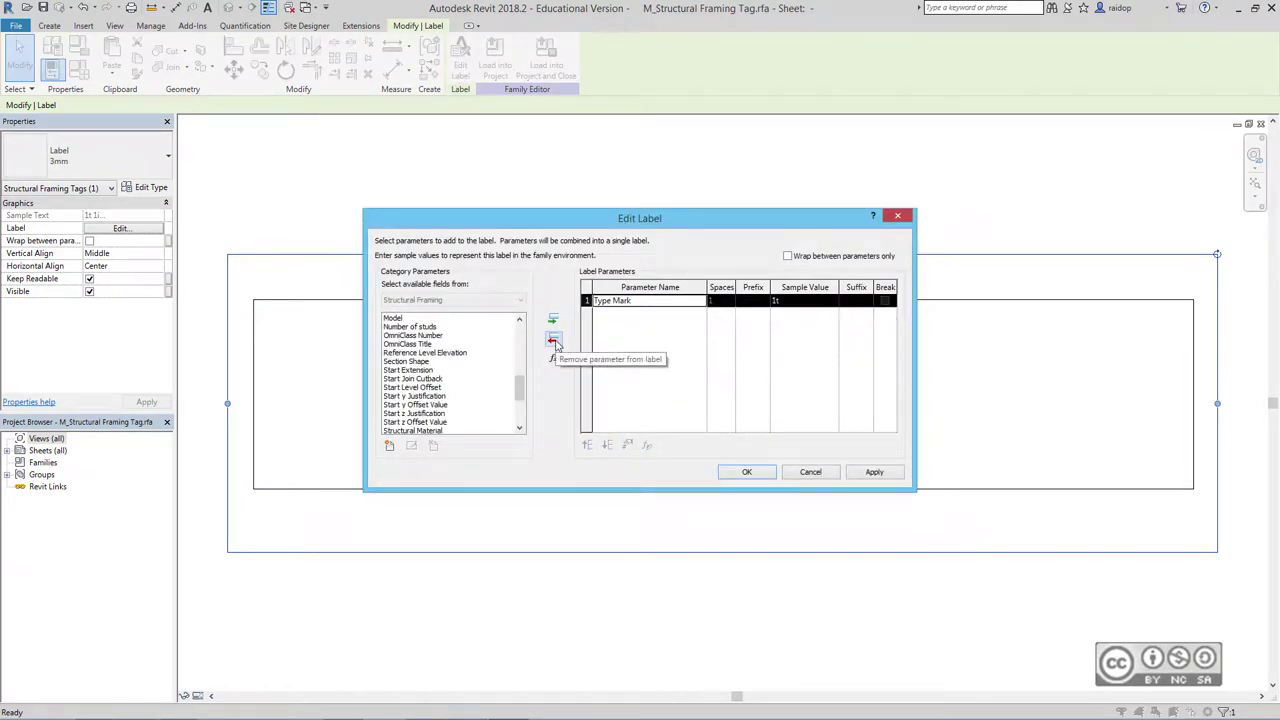
left_click(747, 471)
left_click(495, 62)
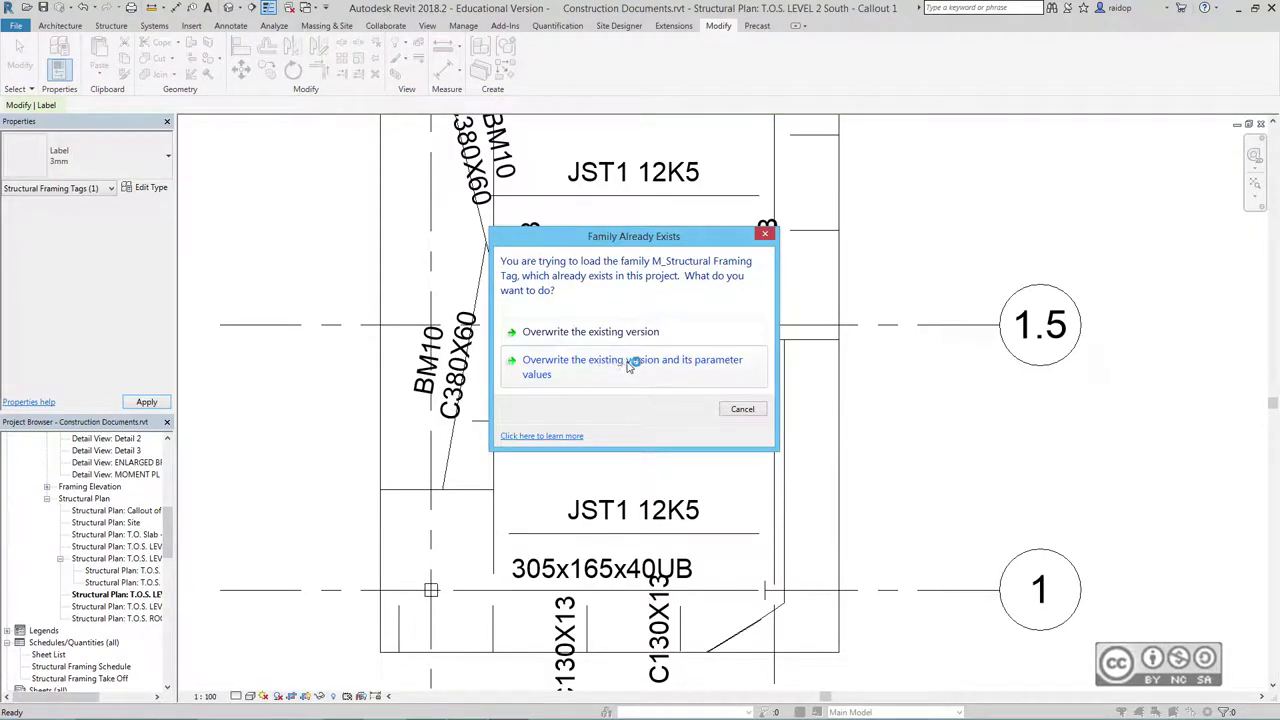
left_click(615, 366)
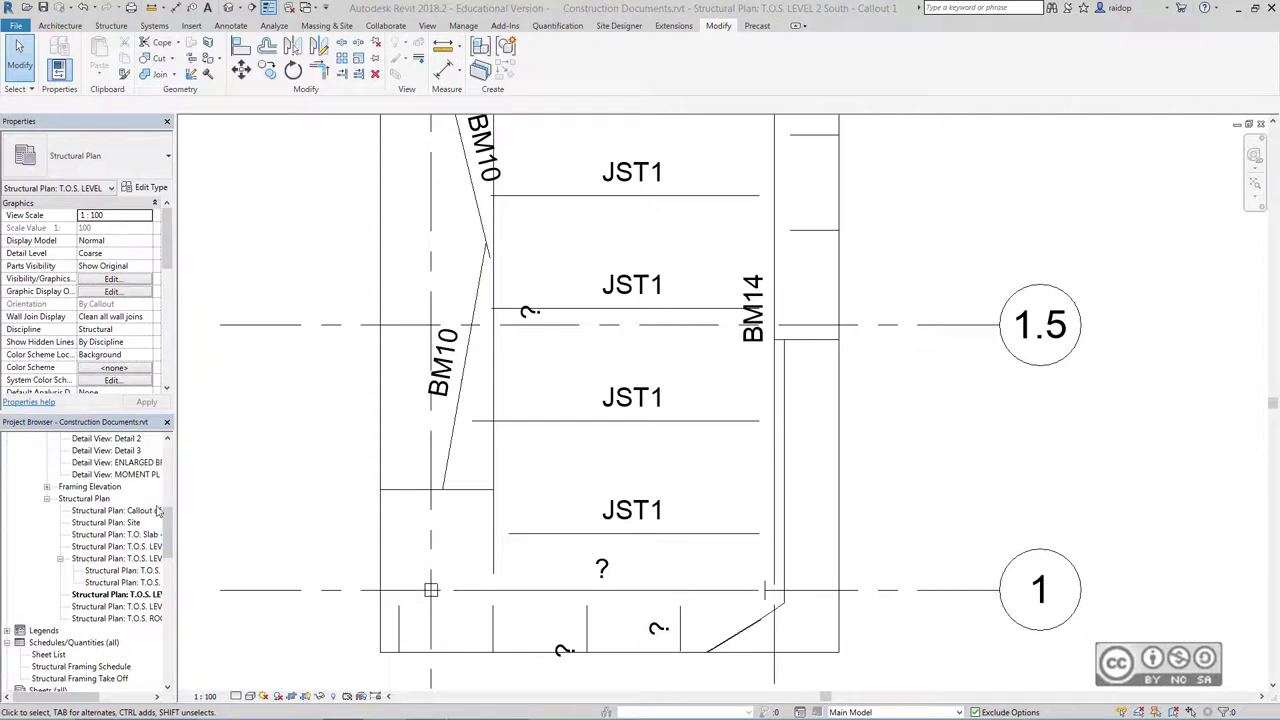
scroll(88, 507, "down", 5)
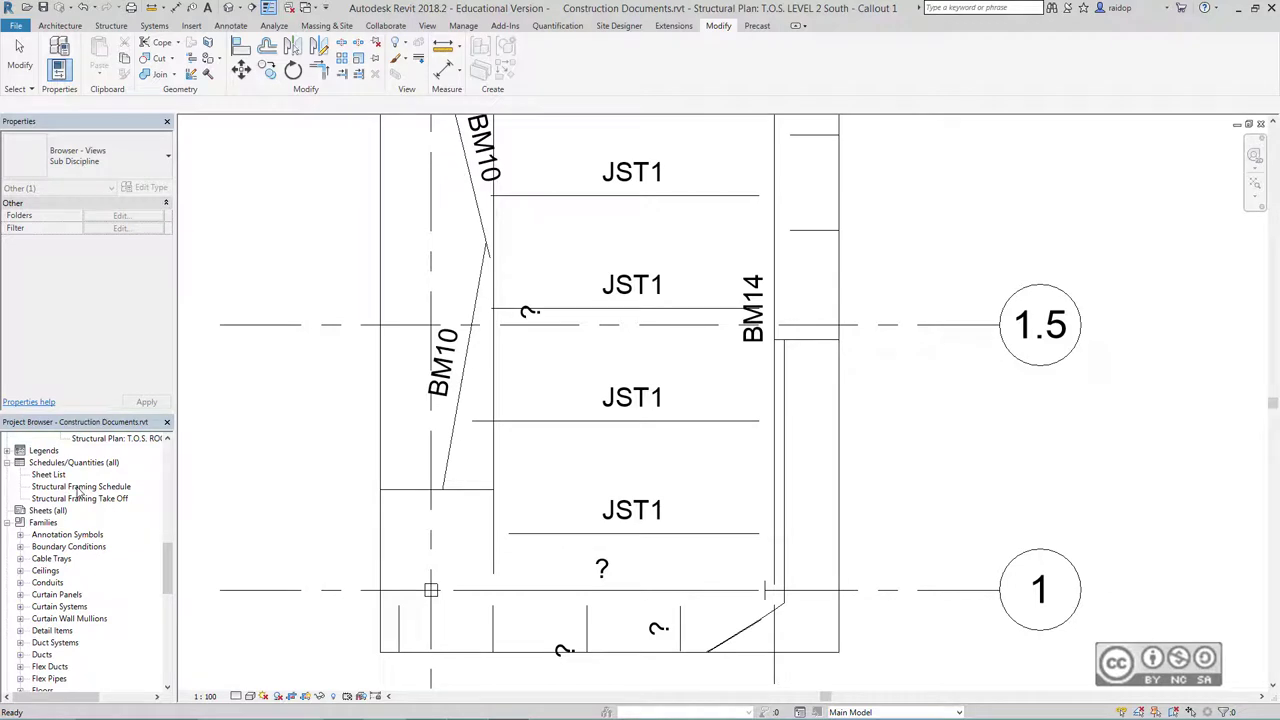
Add Type Mark to the Structural Framing Schedule fields and move it to the first column
double_click(79, 487)
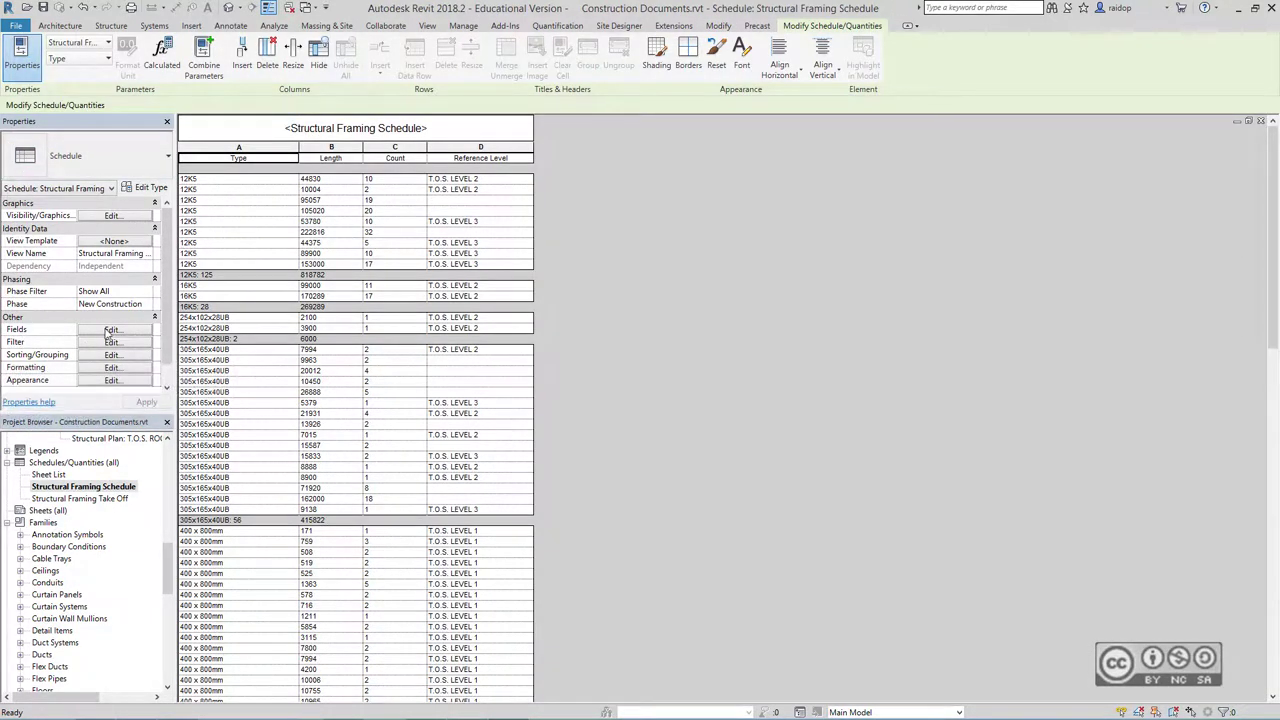
left_click(110, 330)
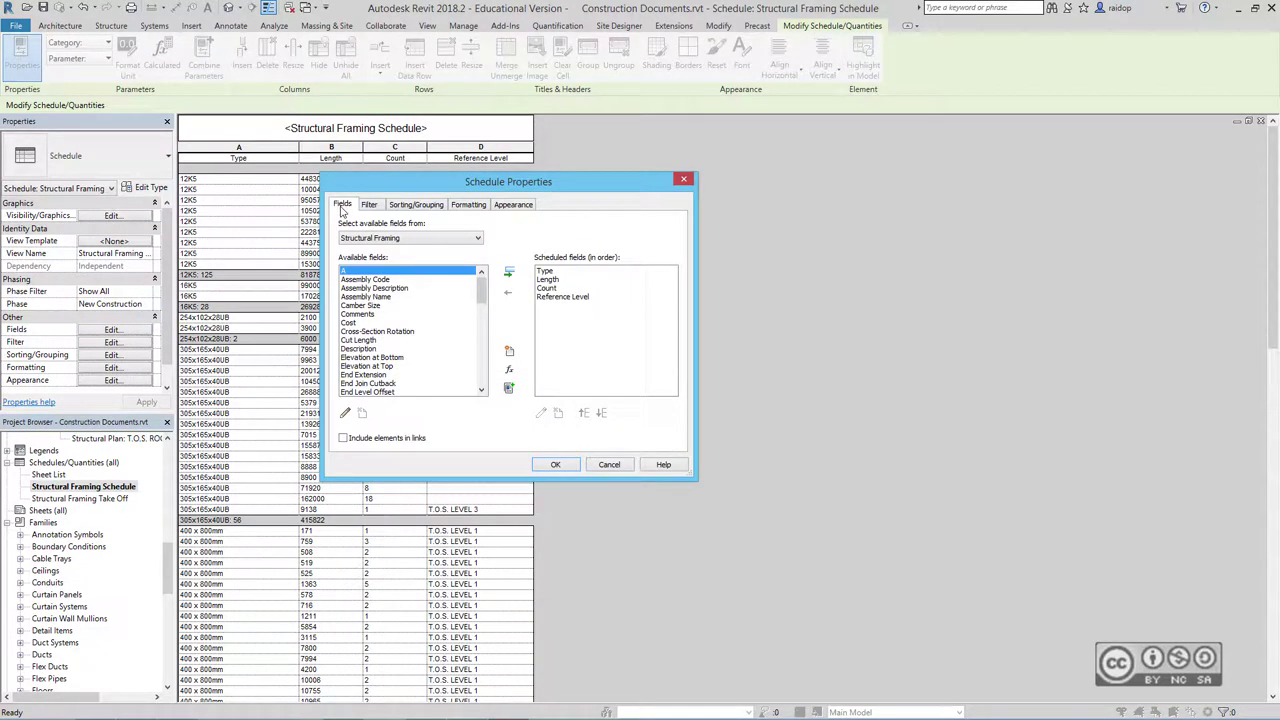
scroll(400, 340, "down", 5)
scroll(400, 340, "down", 5)
scroll(400, 350, "down", 5)
left_click(401, 349)
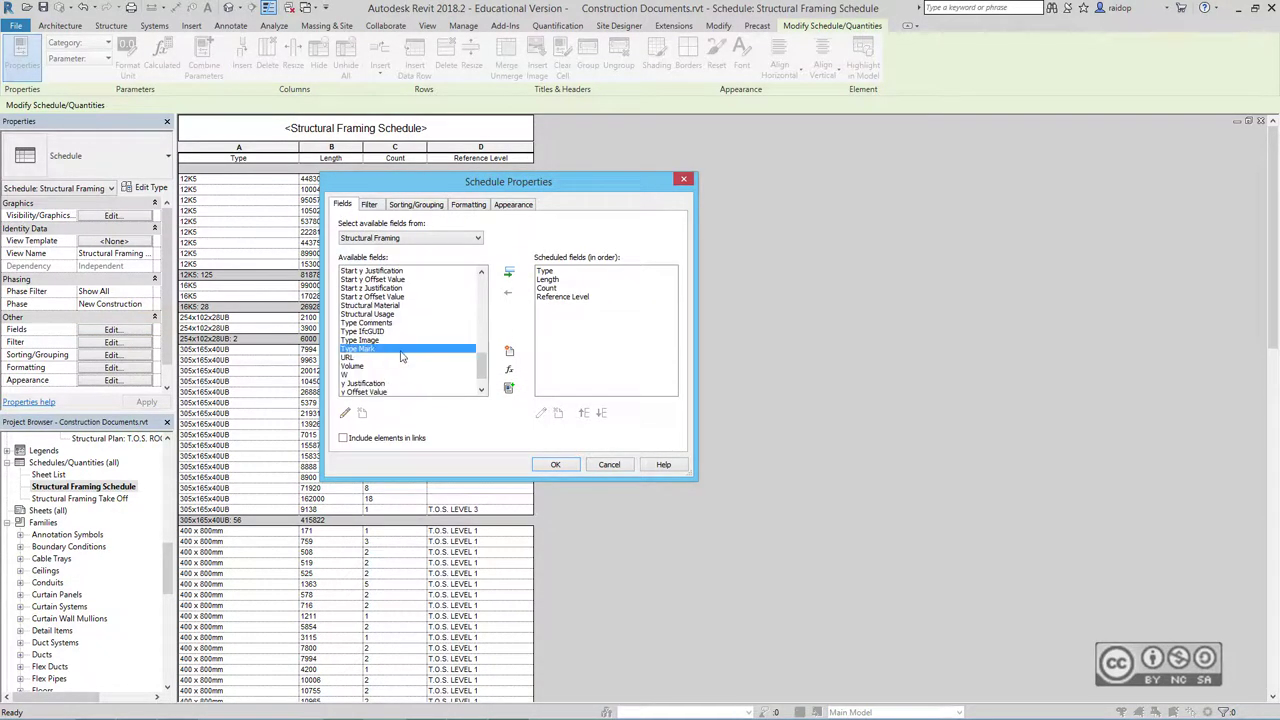
left_click(509, 273)
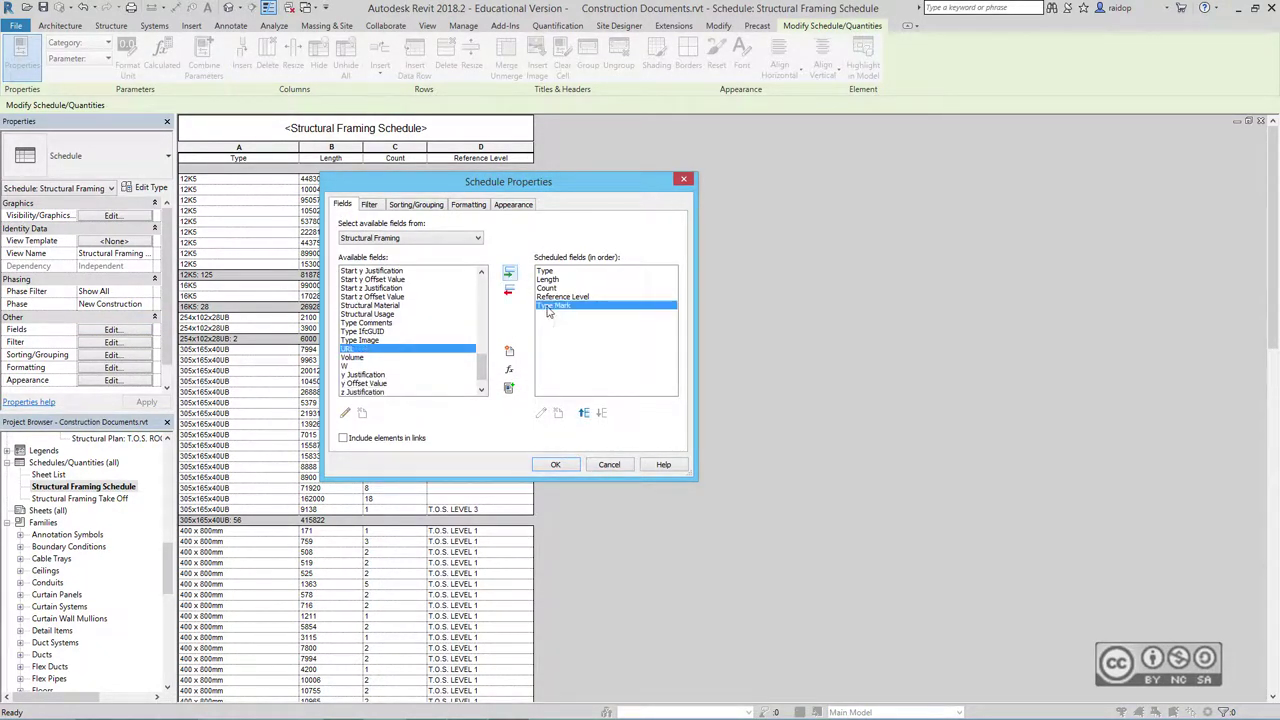
left_click(584, 413)
left_click(584, 413)
left_click(584, 413)
left_click(584, 413)
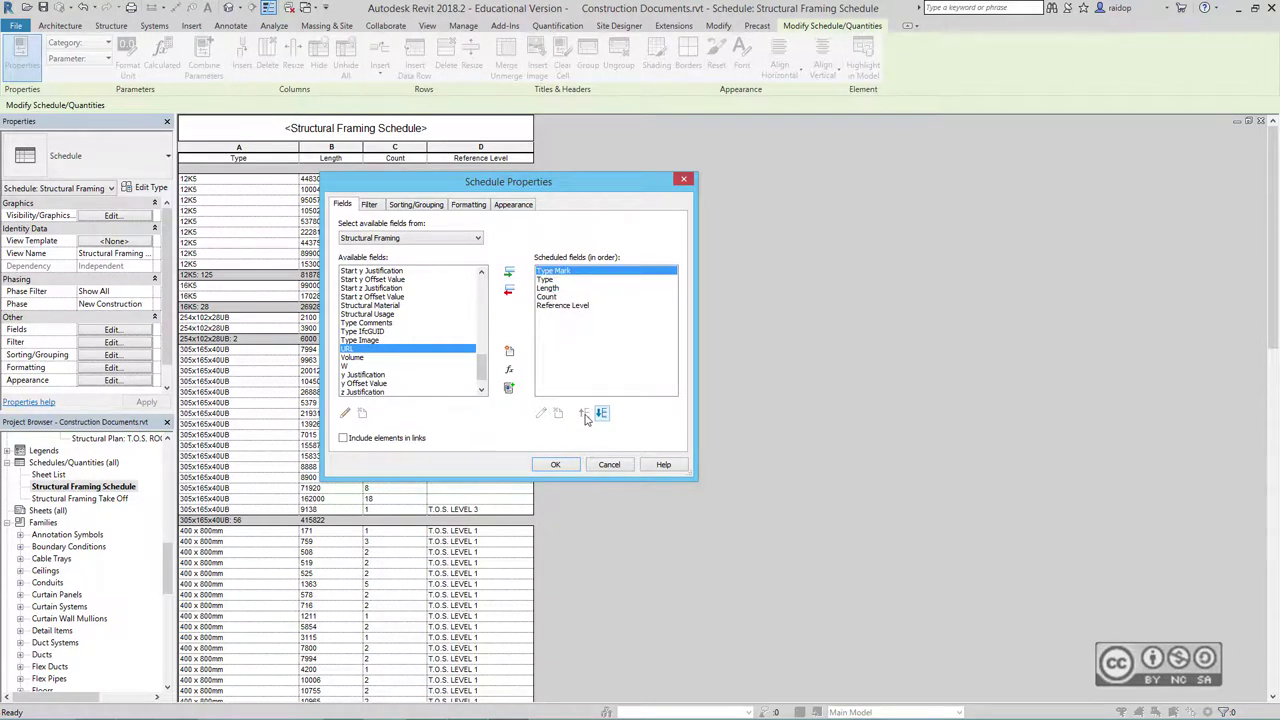
left_click(555, 464)
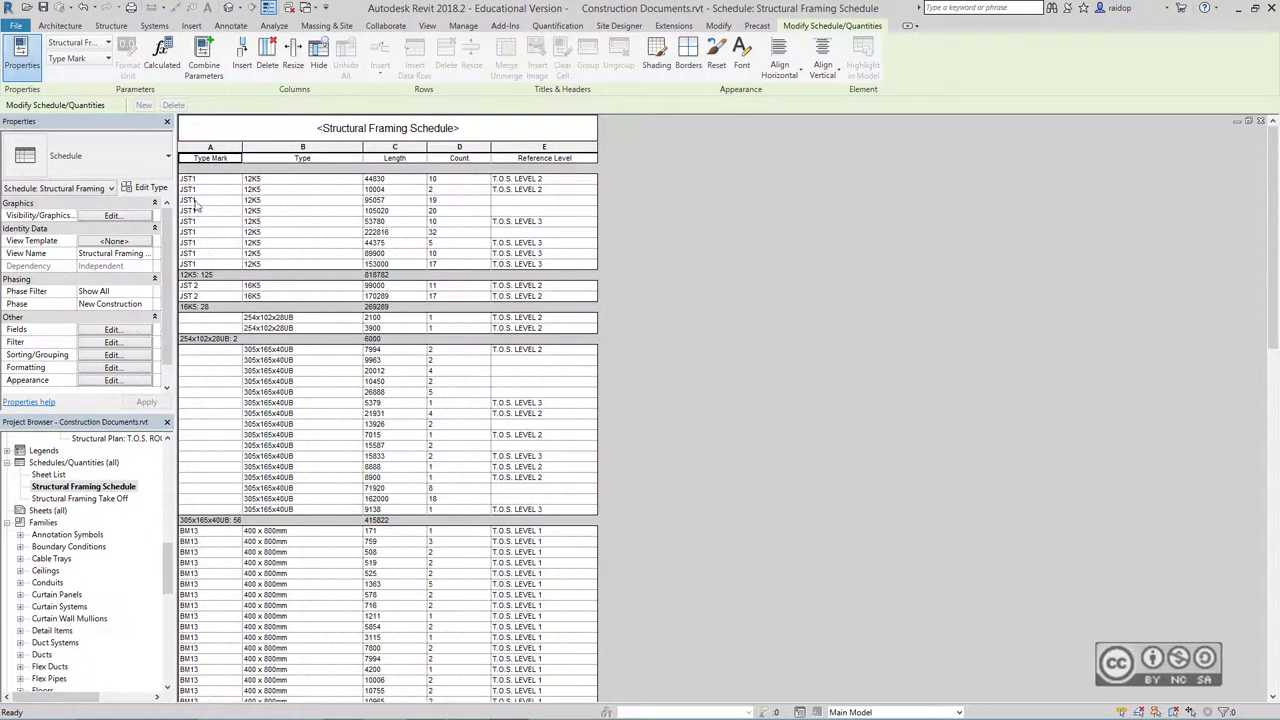
Give all 305x165x40UB beams the type mark BM12 in the schedule, then close it
left_click(200, 350)
type("BM12")
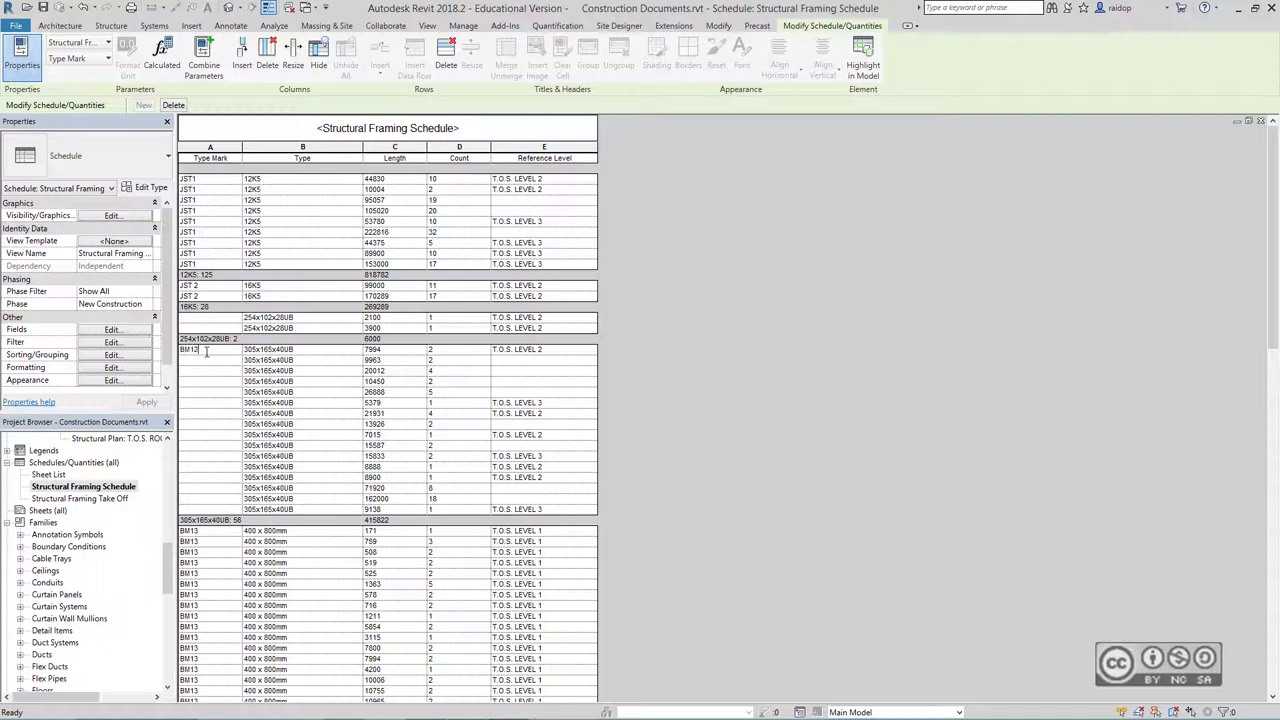
key("Return")
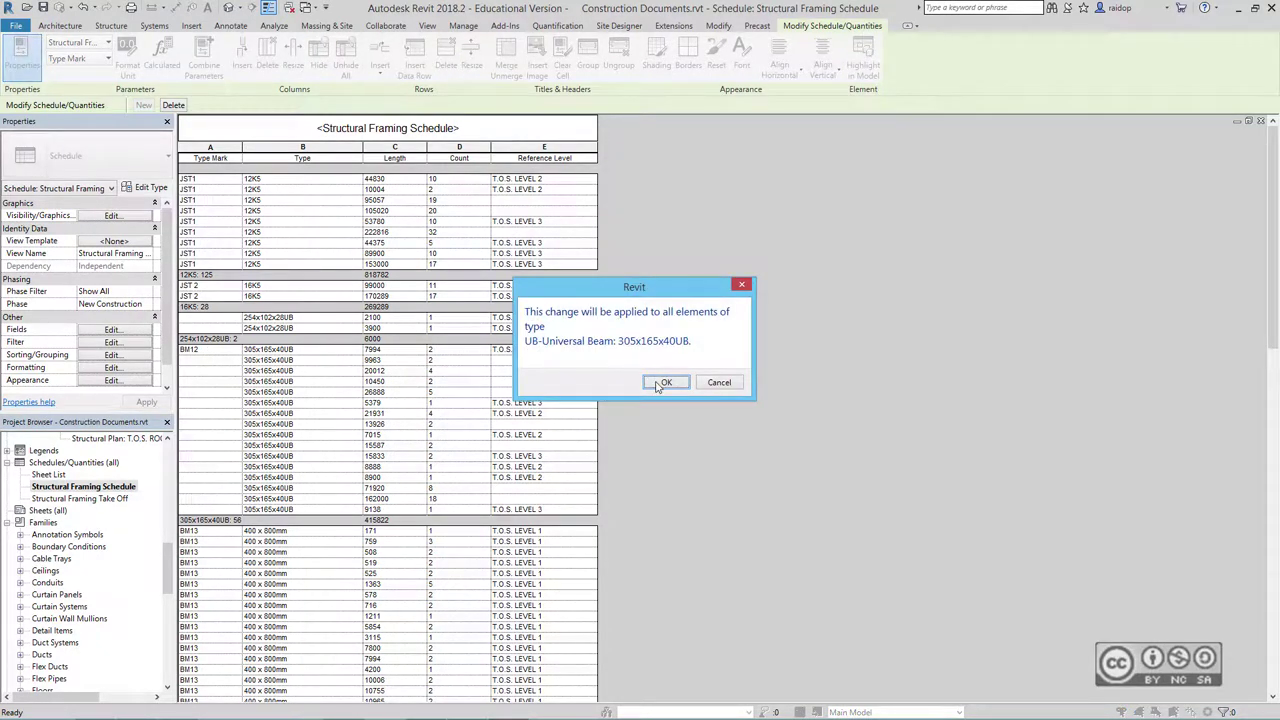
left_click(662, 384)
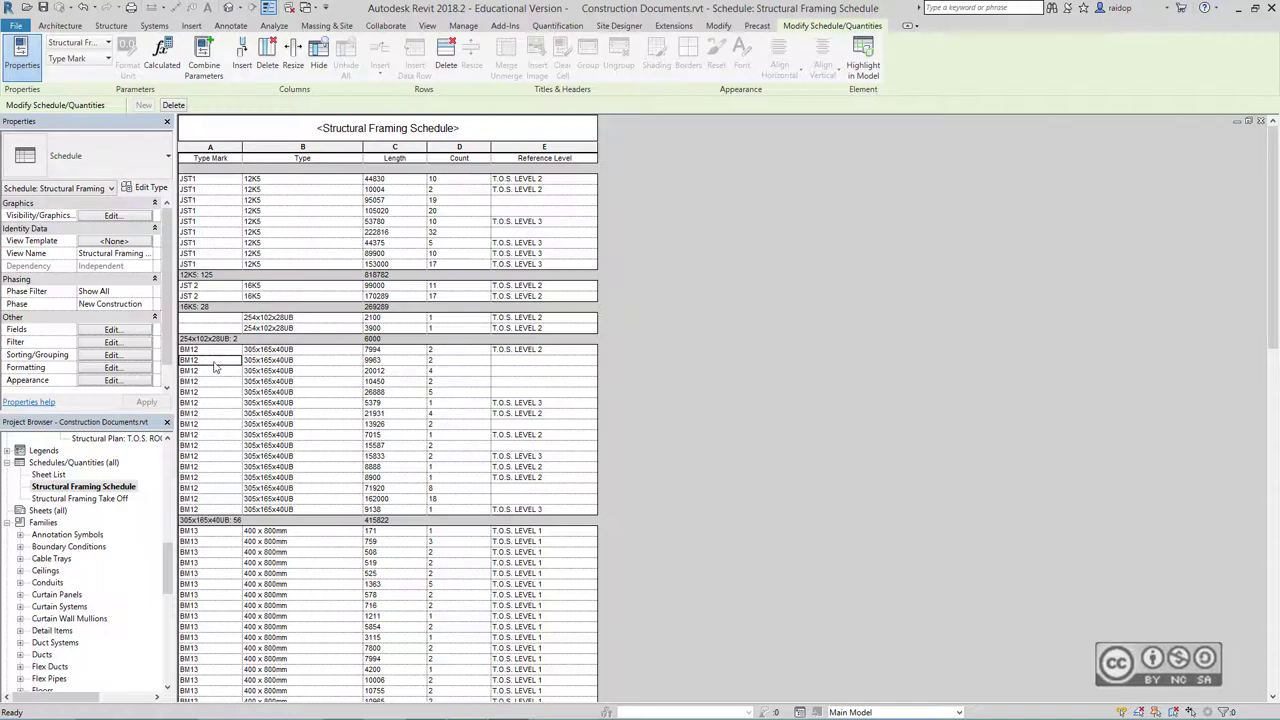
left_click(1261, 122)
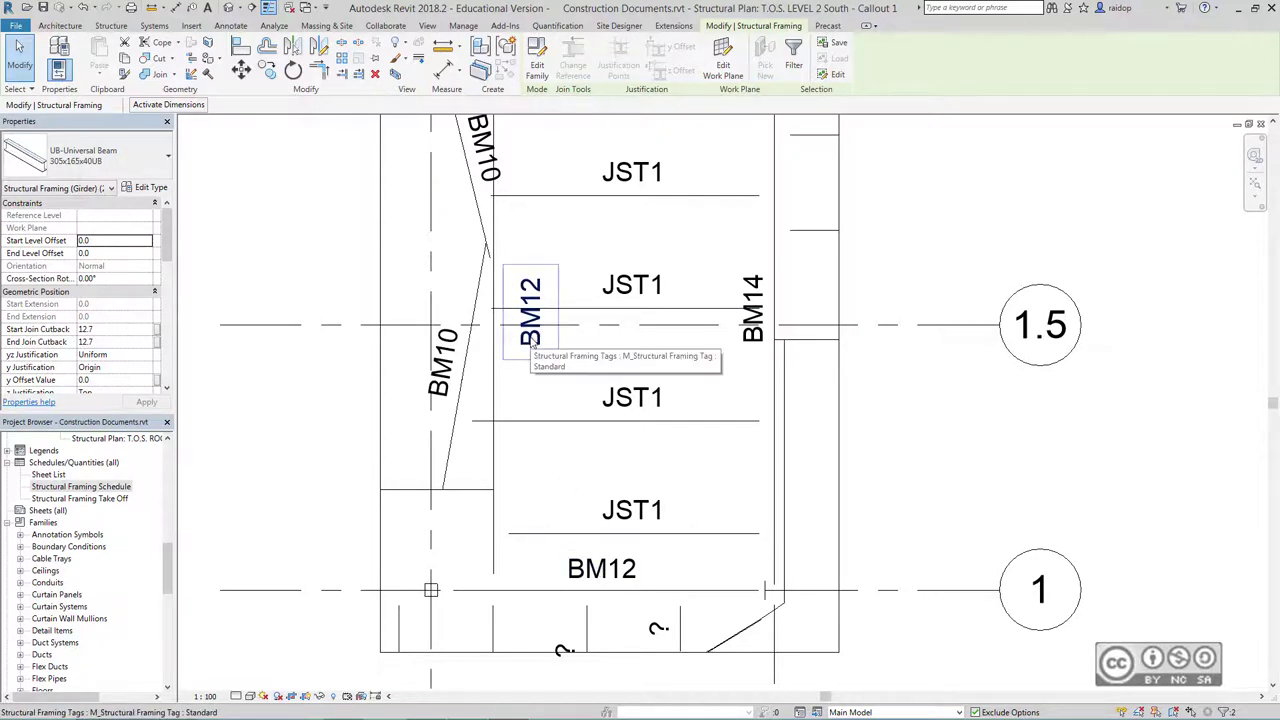
Open the BM12 tag's family editor and close it without saving changes
double_click(533, 341)
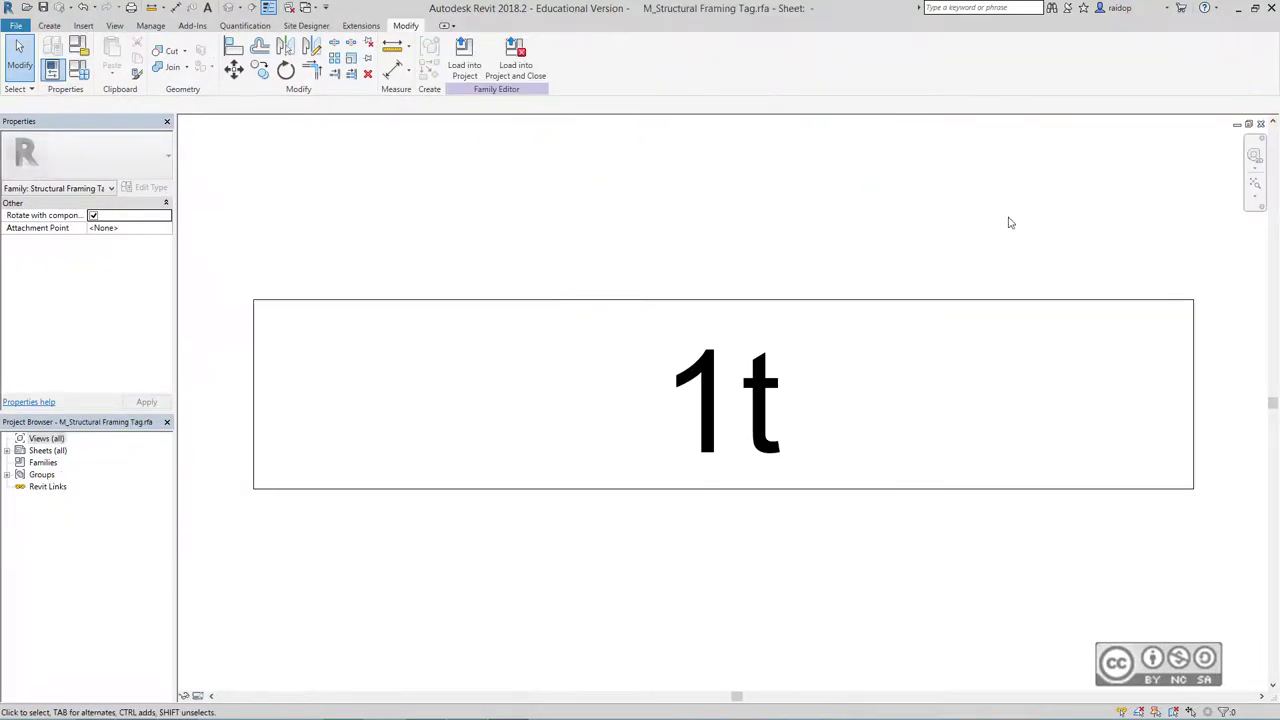
left_click(1259, 124)
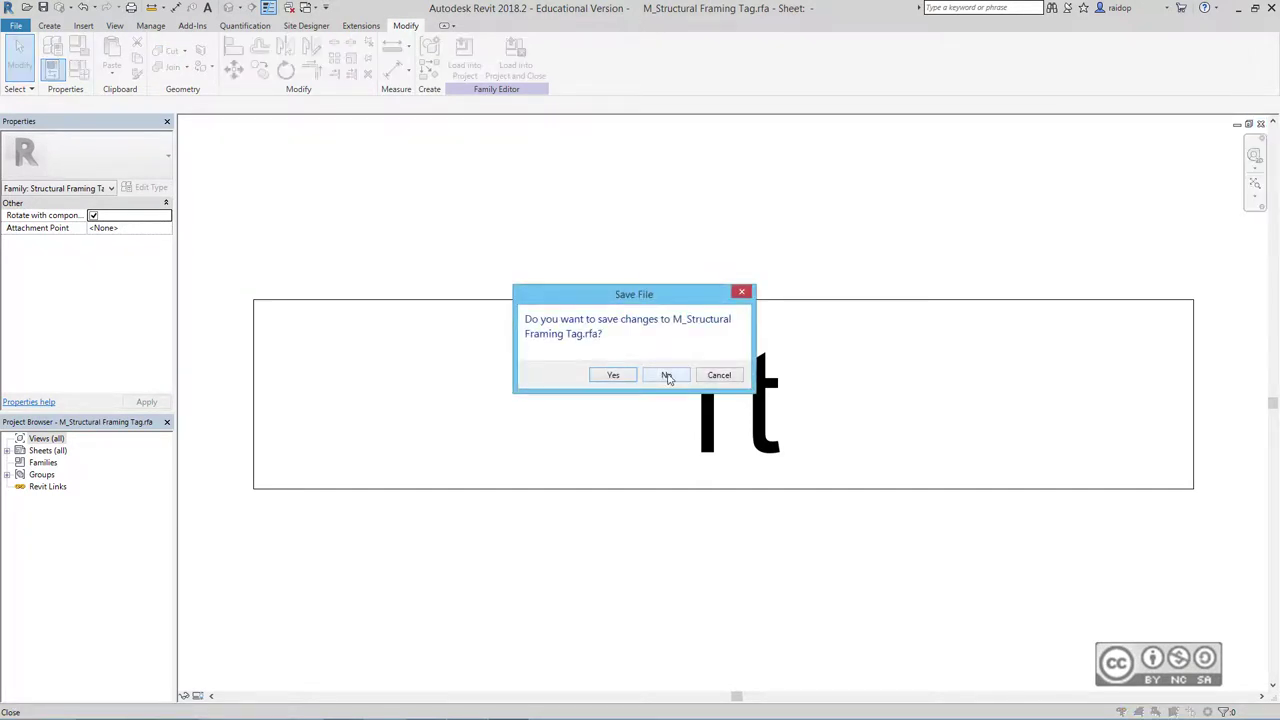
left_click(667, 376)
scroll(775, 550, "down", 1)
scroll(775, 550, "down", 1)
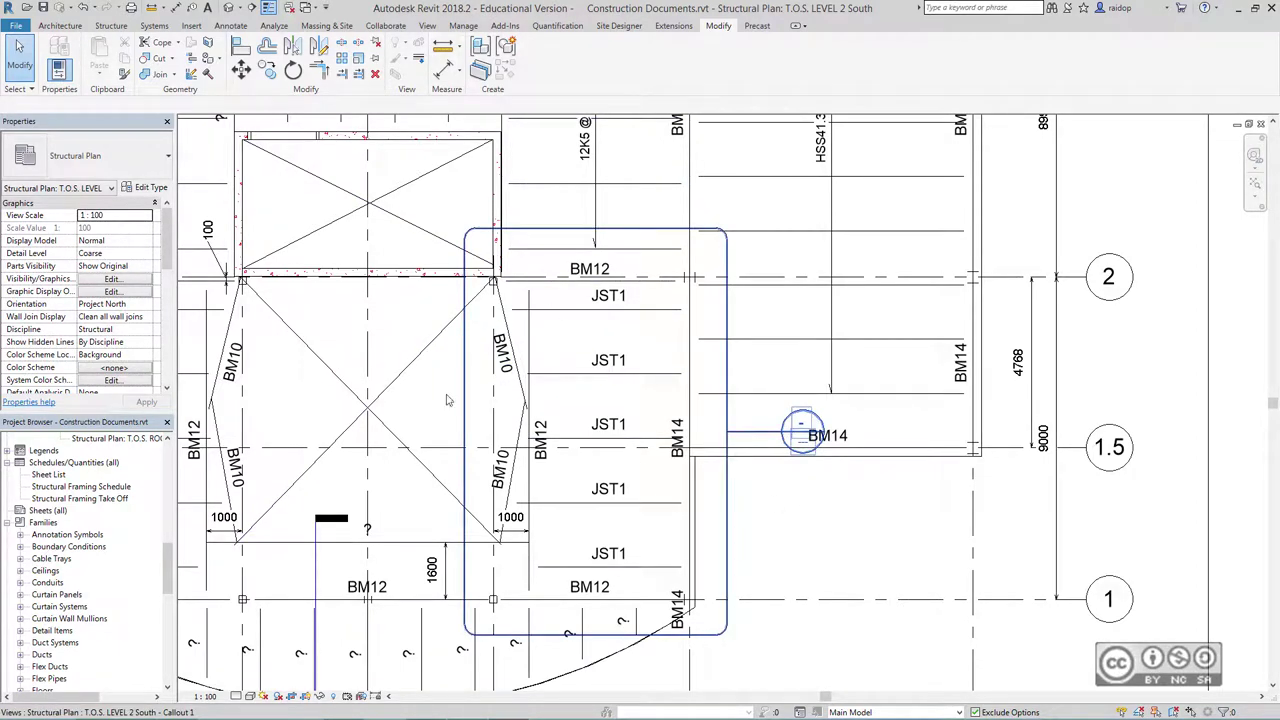
key("z")
key("f")
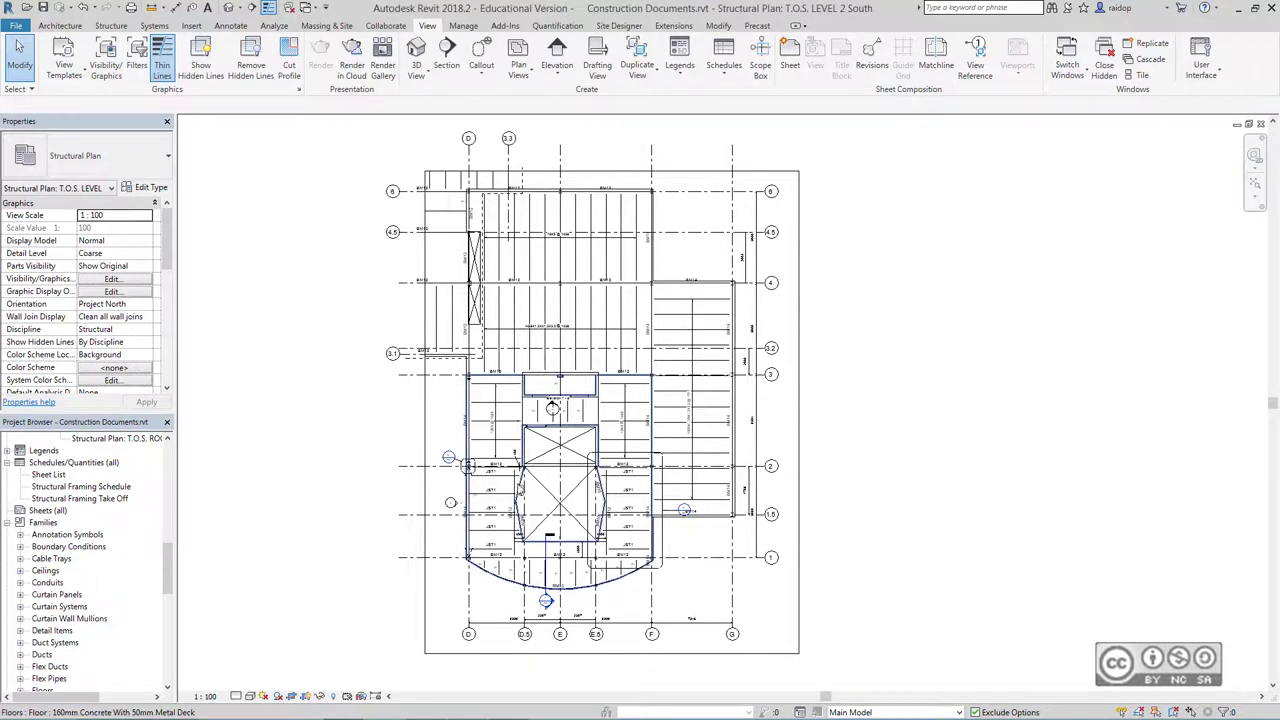
scroll(438, 487, "up", 2)
scroll(438, 487, "up", 3)
scroll(438, 487, "up", 2)
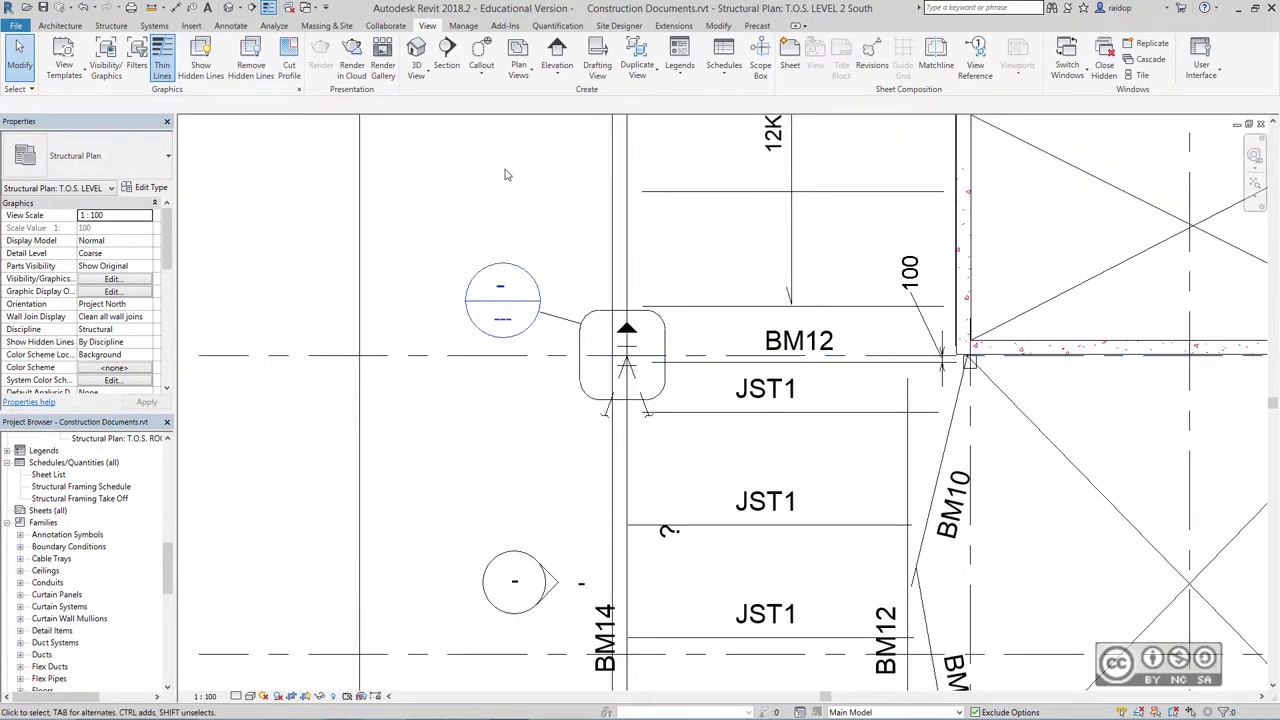
scroll(518, 205, "up", 1)
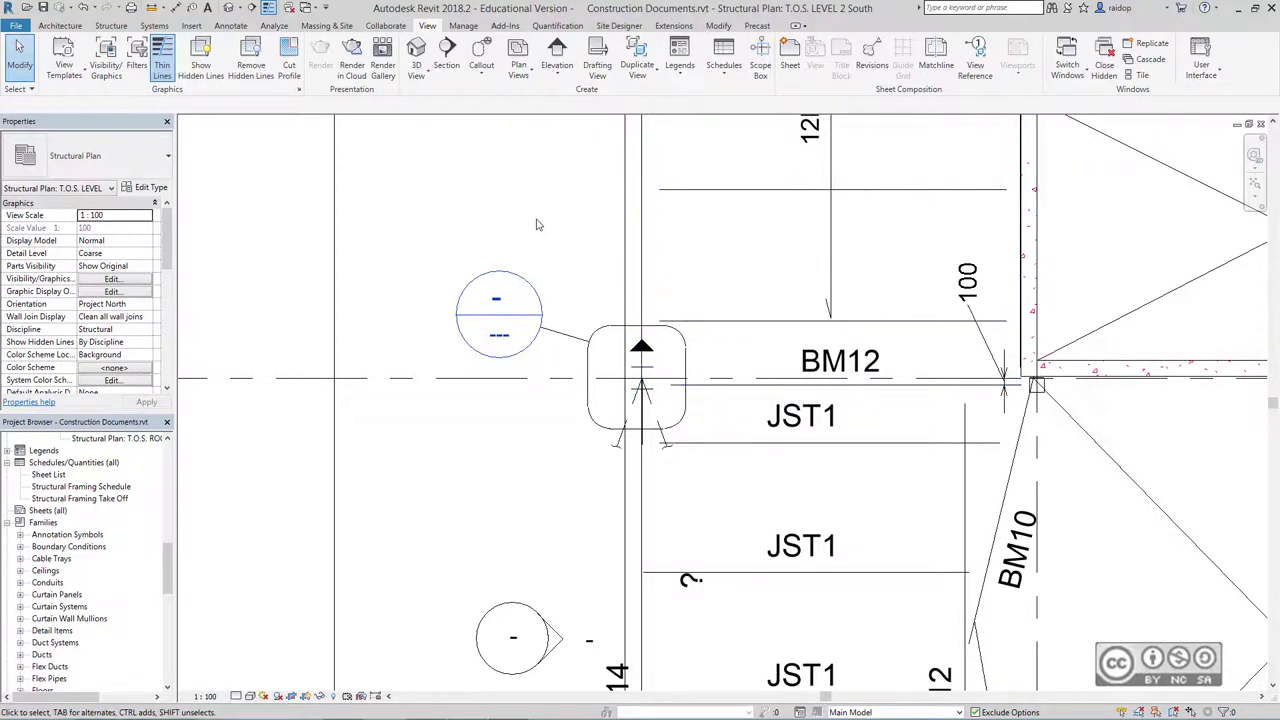
left_click(103, 28)
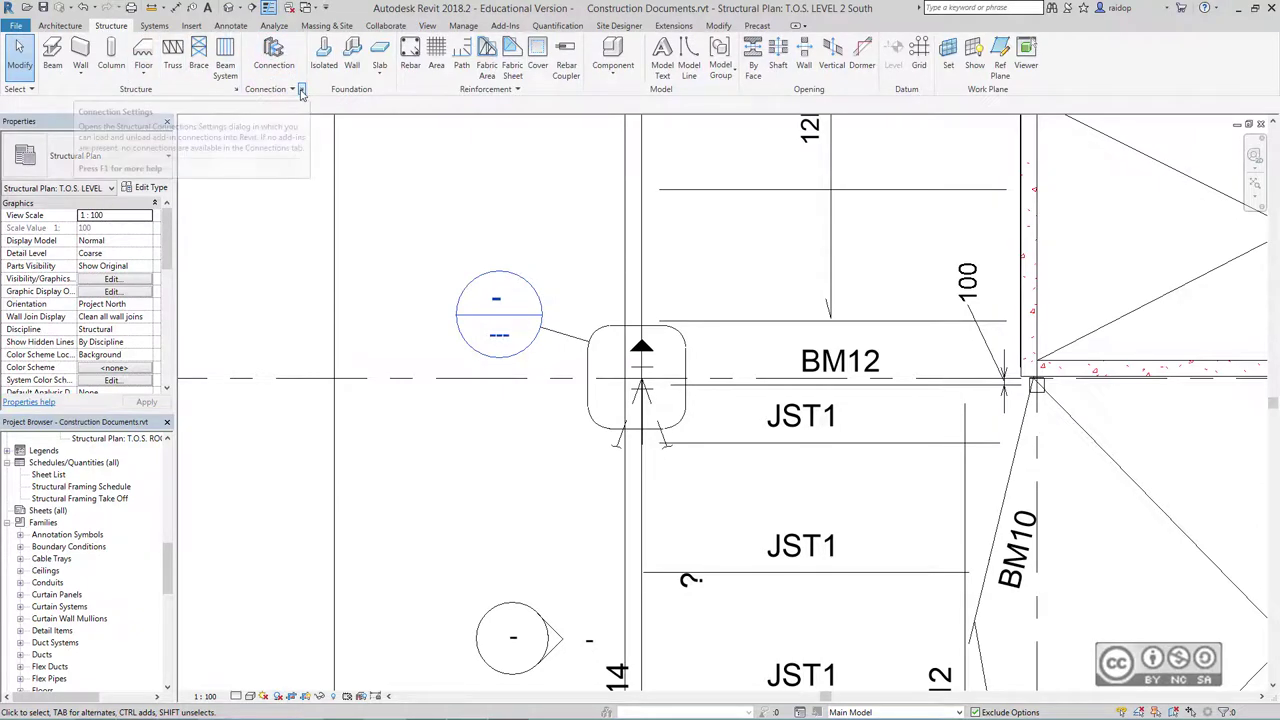
Add the Clip angle connection to the project's loaded structural connections
left_click(301, 91)
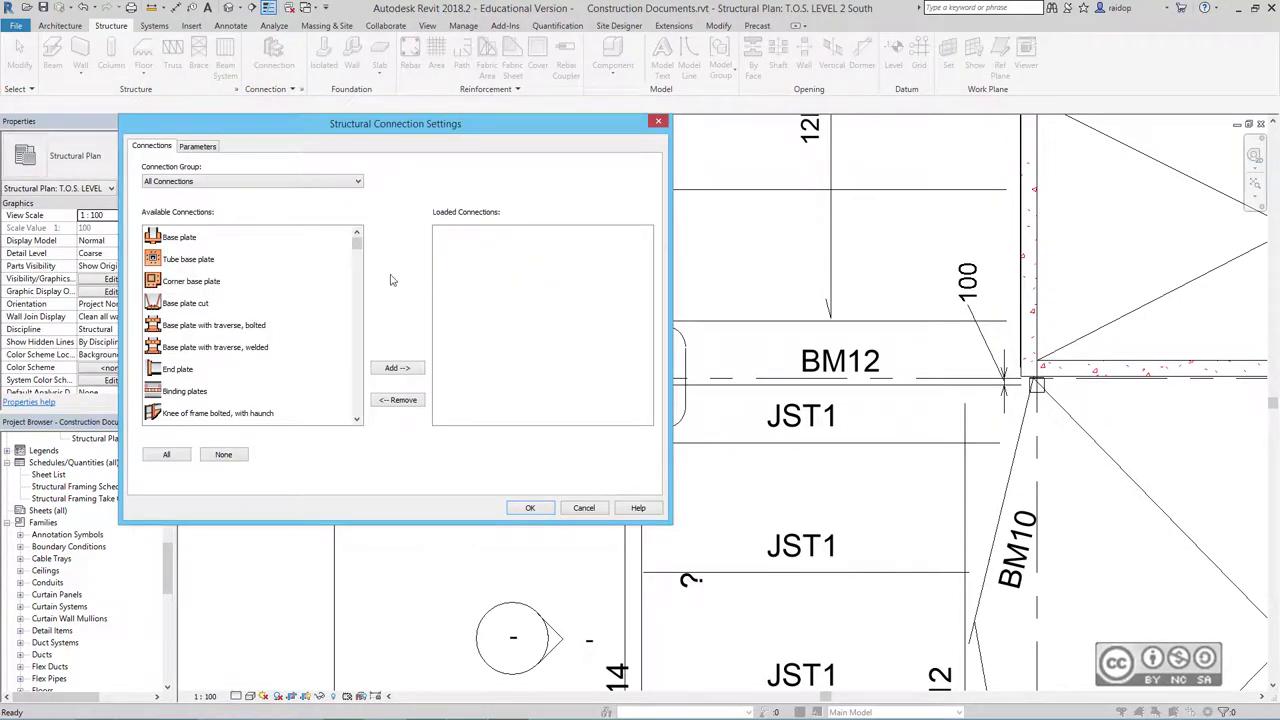
left_click_drag(356, 242, 358, 271)
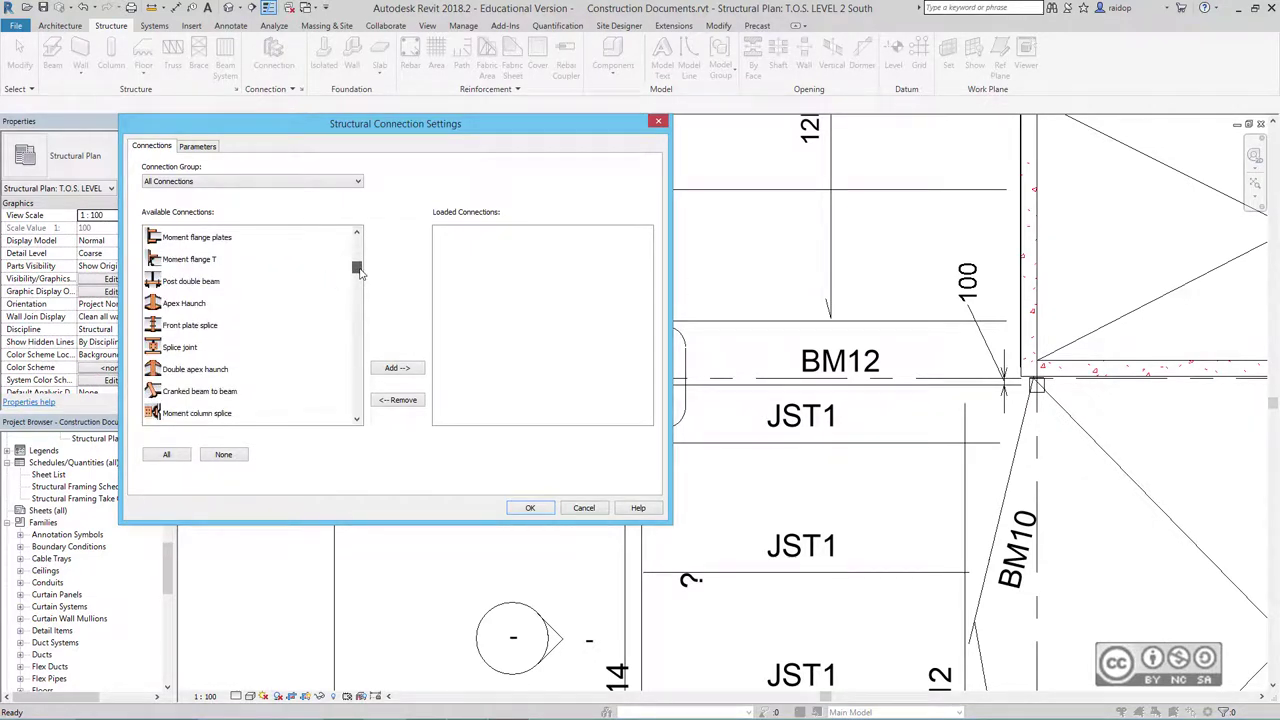
scroll(358, 271, "down", 2)
scroll(358, 273, "down", 1)
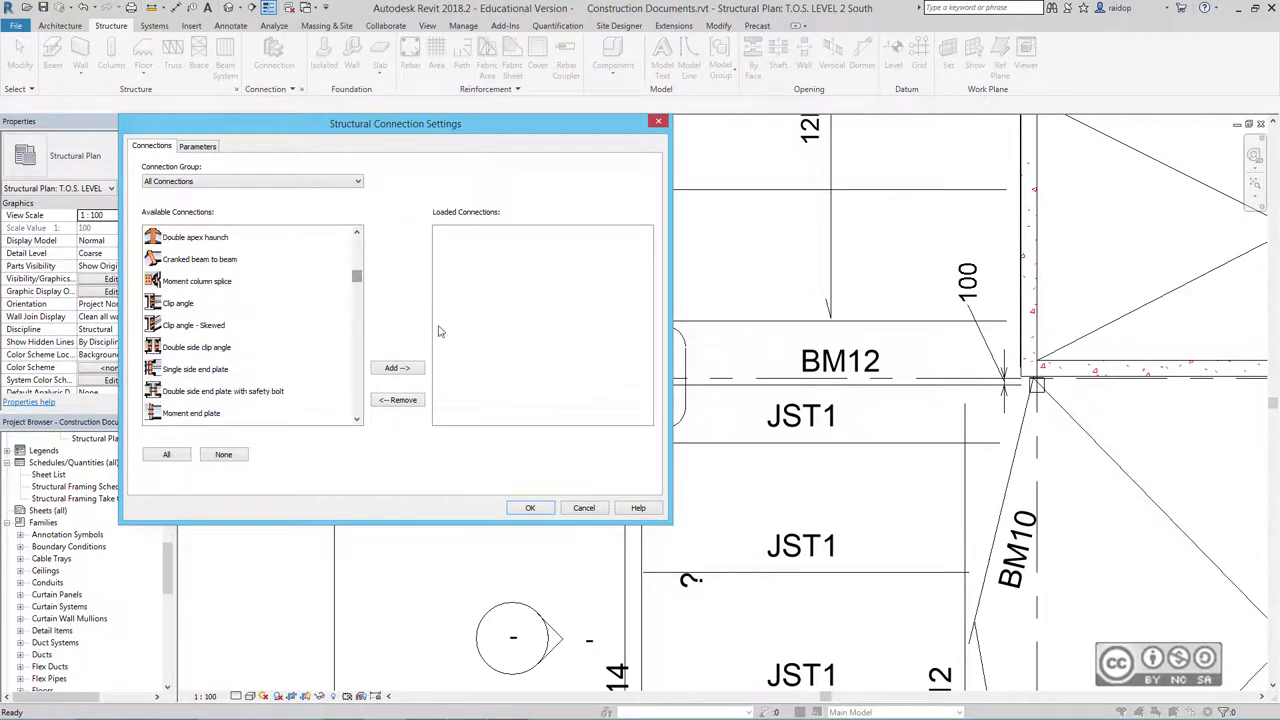
left_click(177, 304)
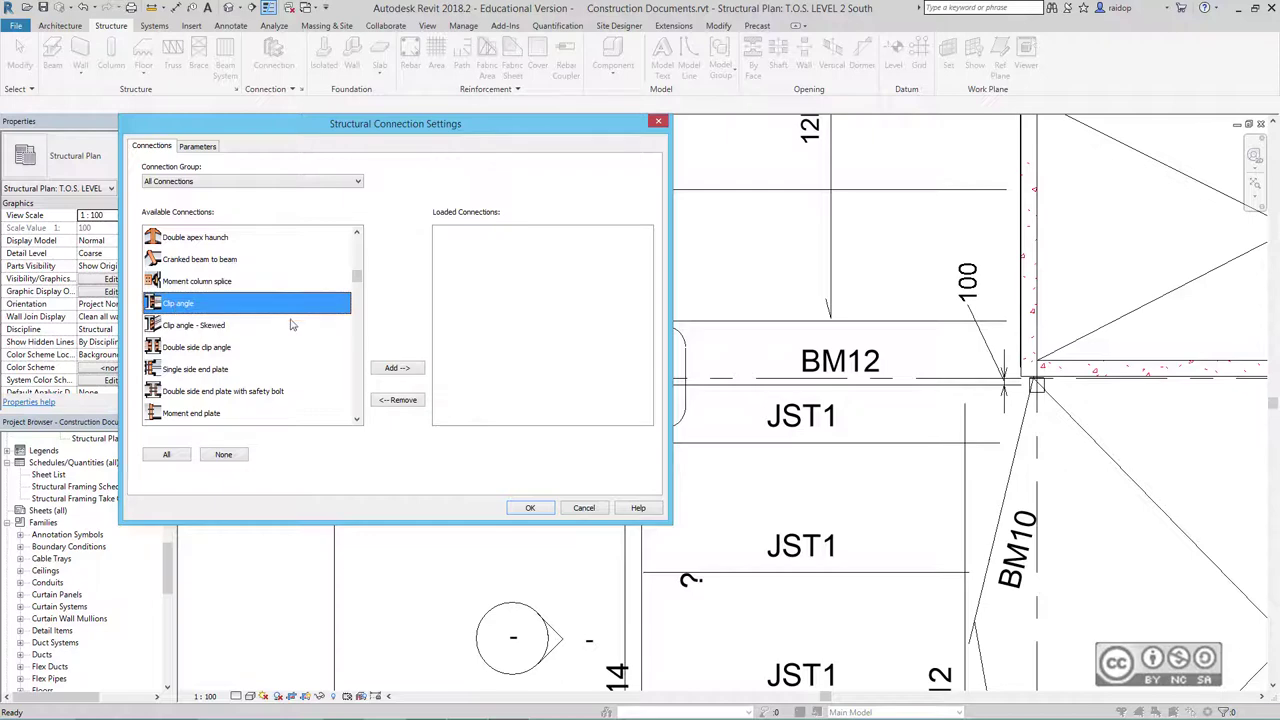
left_click(394, 371)
left_click(530, 505)
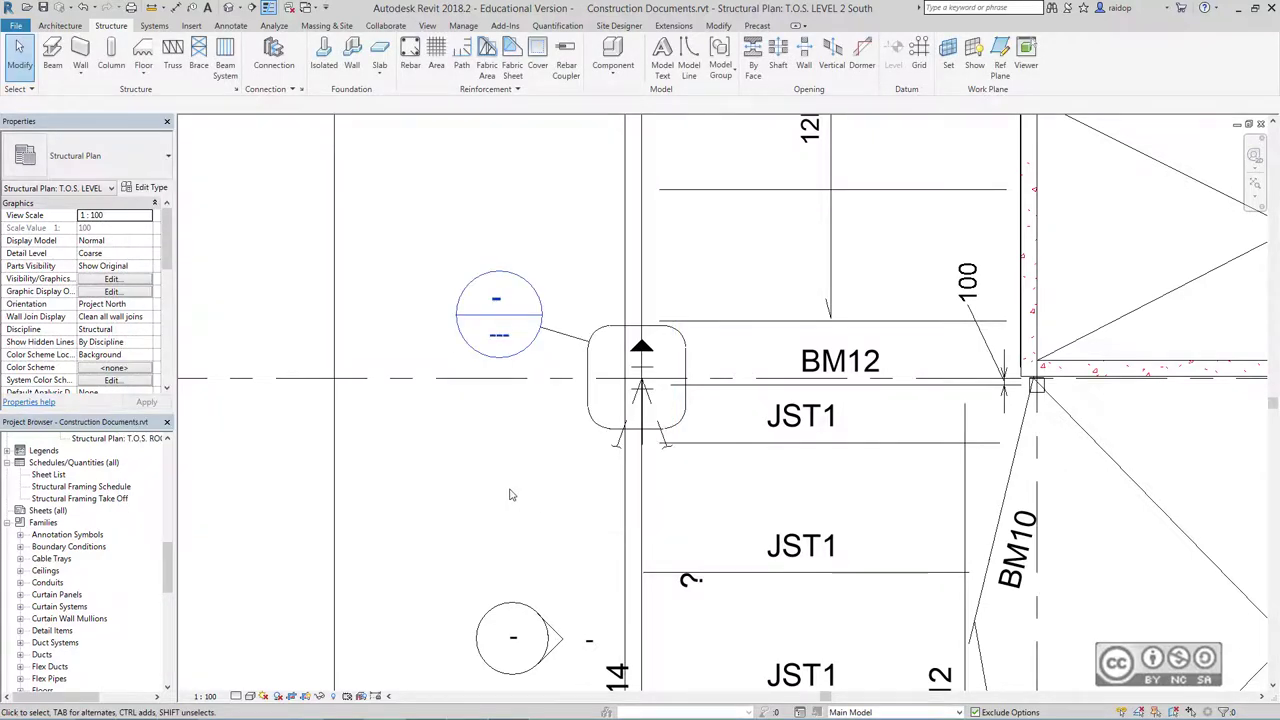
left_click(227, 9)
left_click(427, 25)
Close the T.O.S. LEVEL 2 plan and tile the 3D and T.O.S. LEVEL 2 South views
left_click(1140, 75)
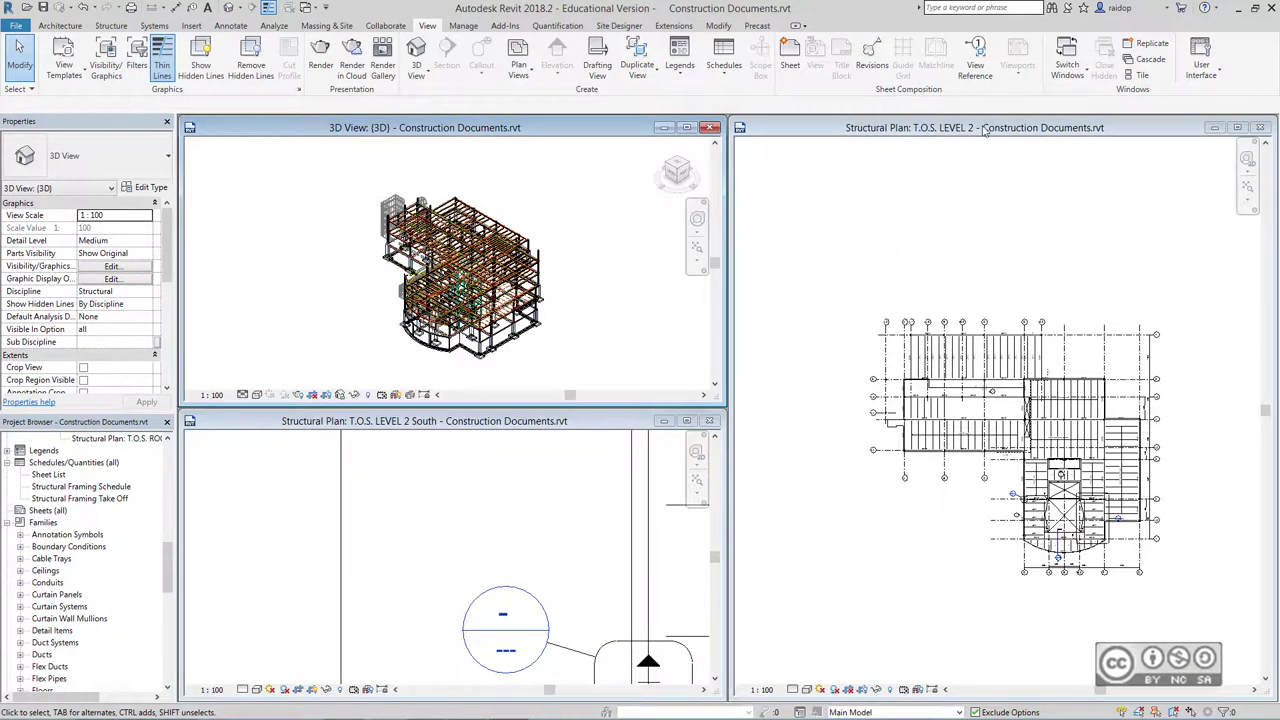
left_click(1259, 127)
left_click(1140, 75)
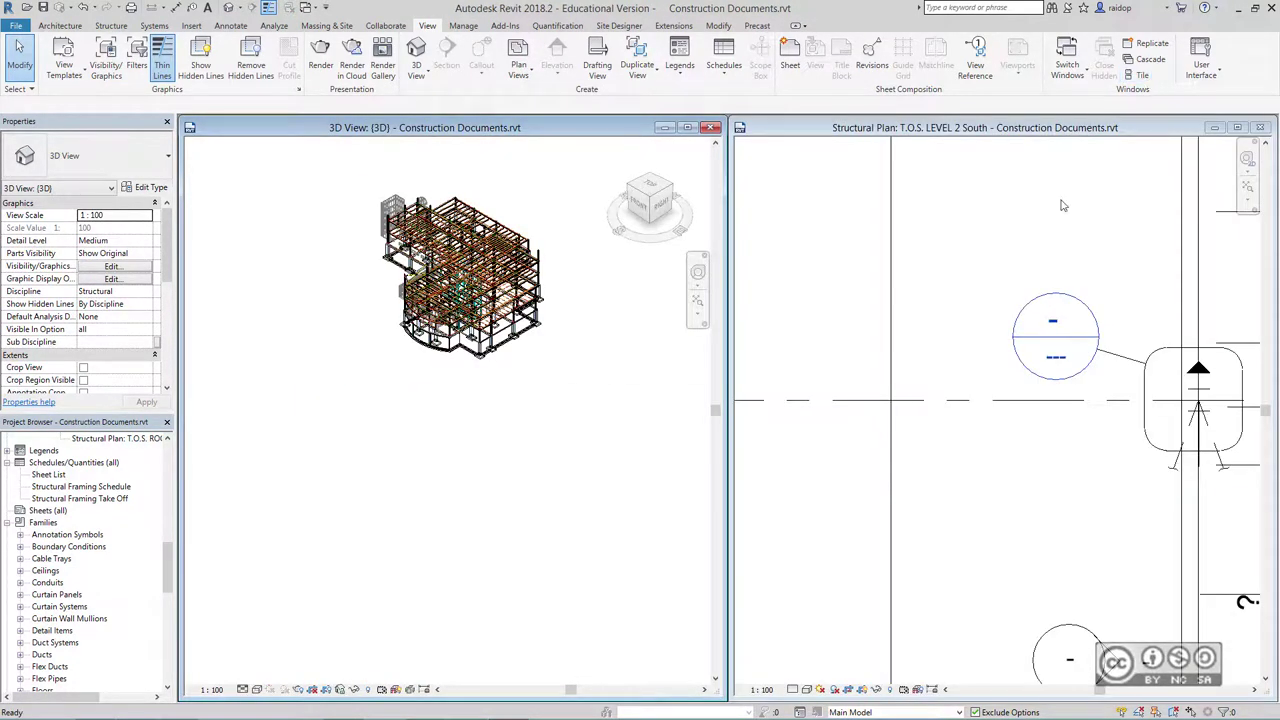
Set the 3D view to Wireframe visual style at Medium detail level
left_click(258, 690)
left_click(320, 603)
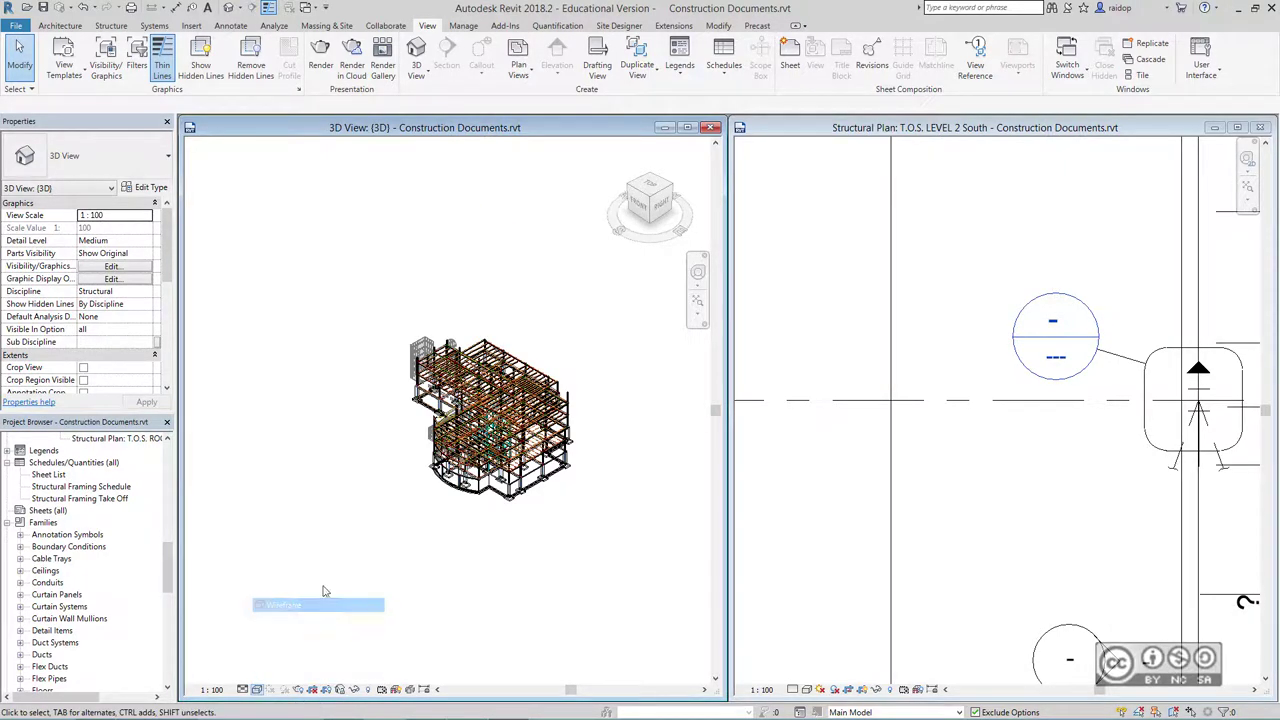
scroll(458, 435, "up", 5)
left_click(242, 689)
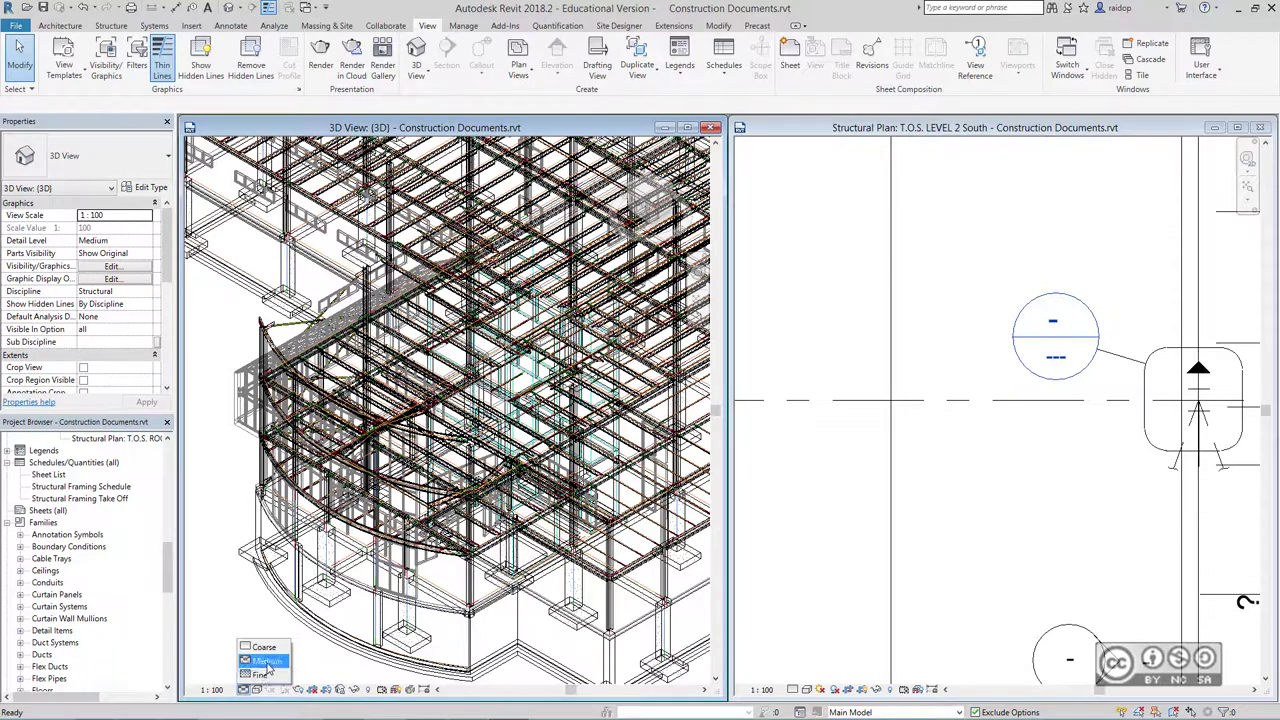
left_click(268, 668)
Select the column and its framing beam, then zoom into their junction
middle_click_drag(1010, 480, 851, 503)
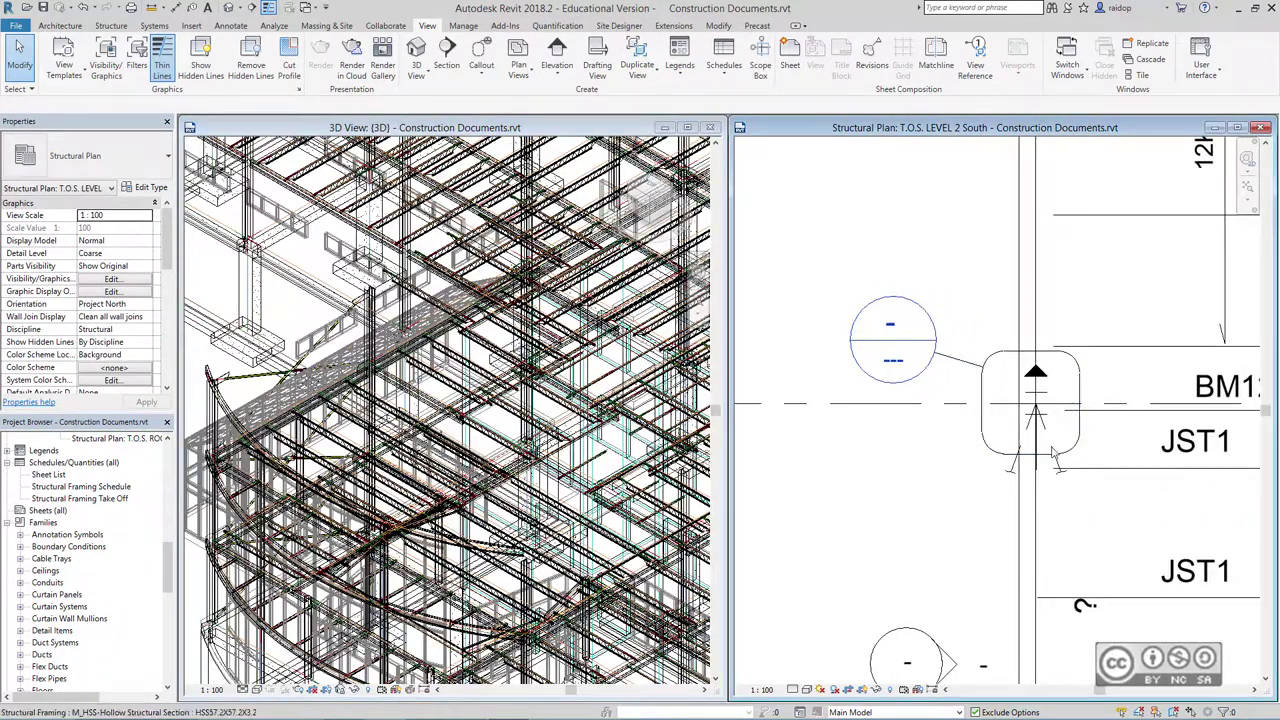
left_click(1047, 418)
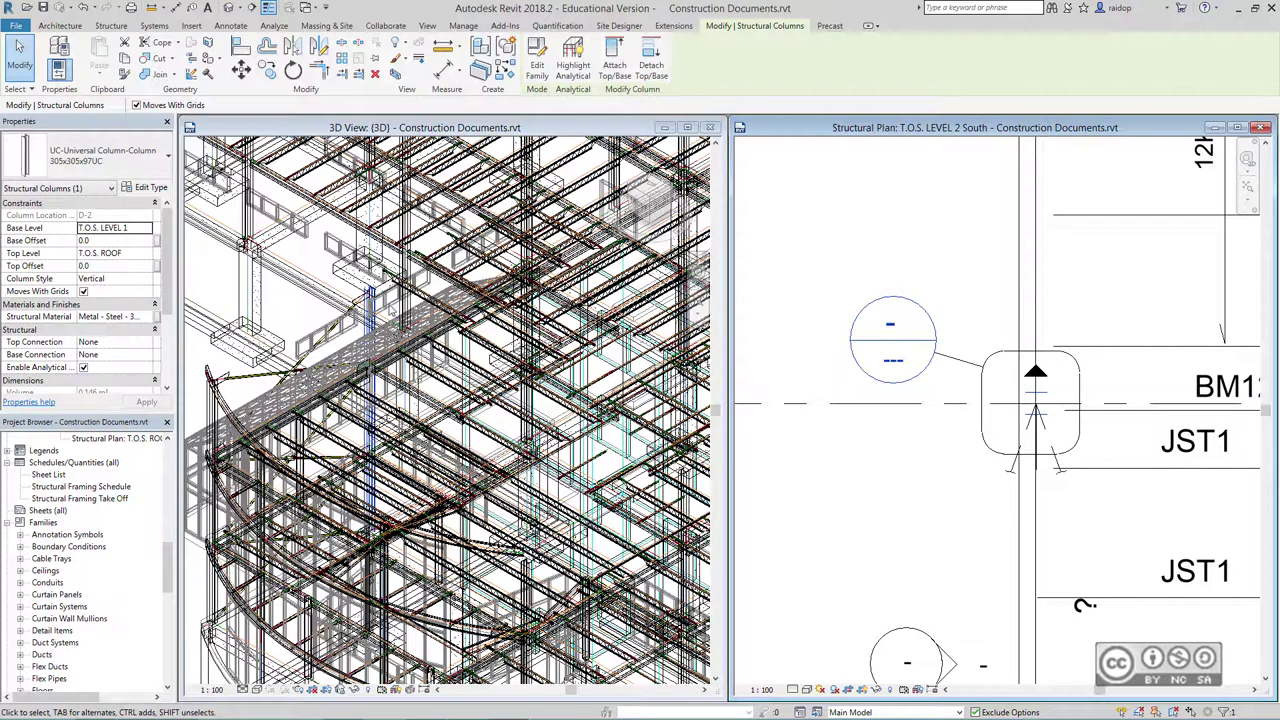
scroll(362, 496, "down", 2)
left_click(1040, 346)
scroll(430, 370, "up", 2)
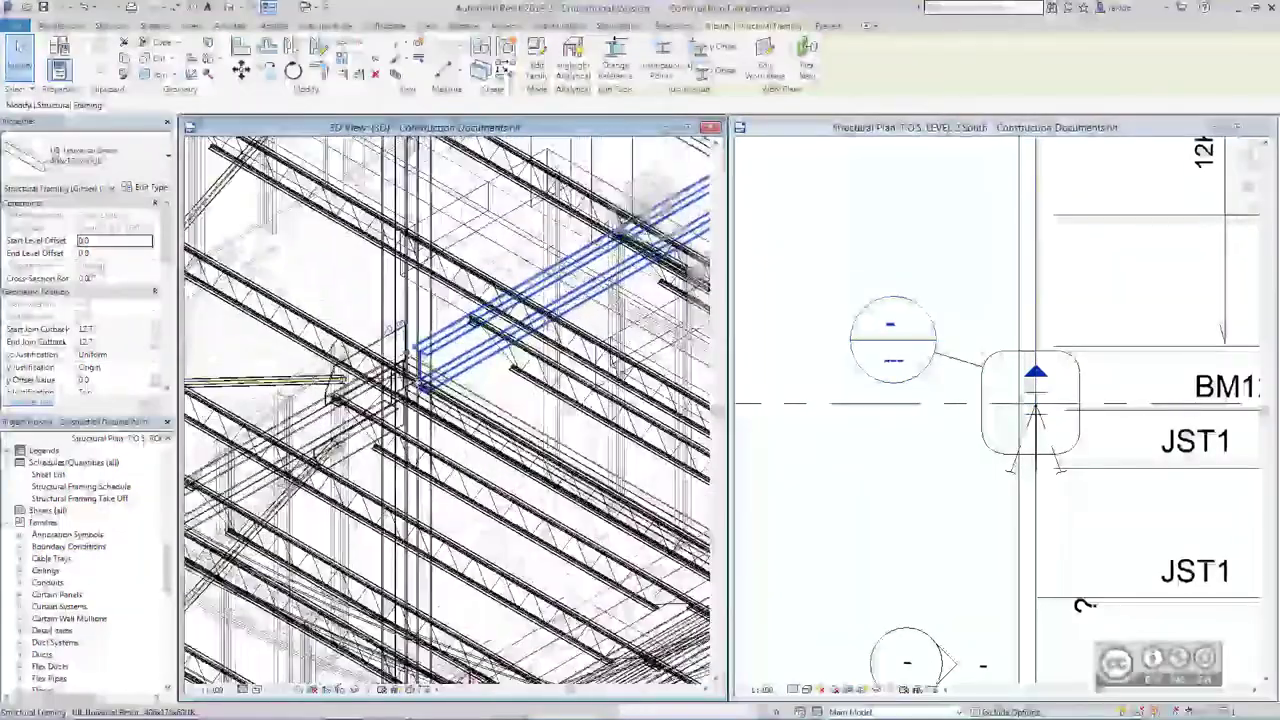
scroll(430, 370, "up", 2)
scroll(438, 360, "up", 2)
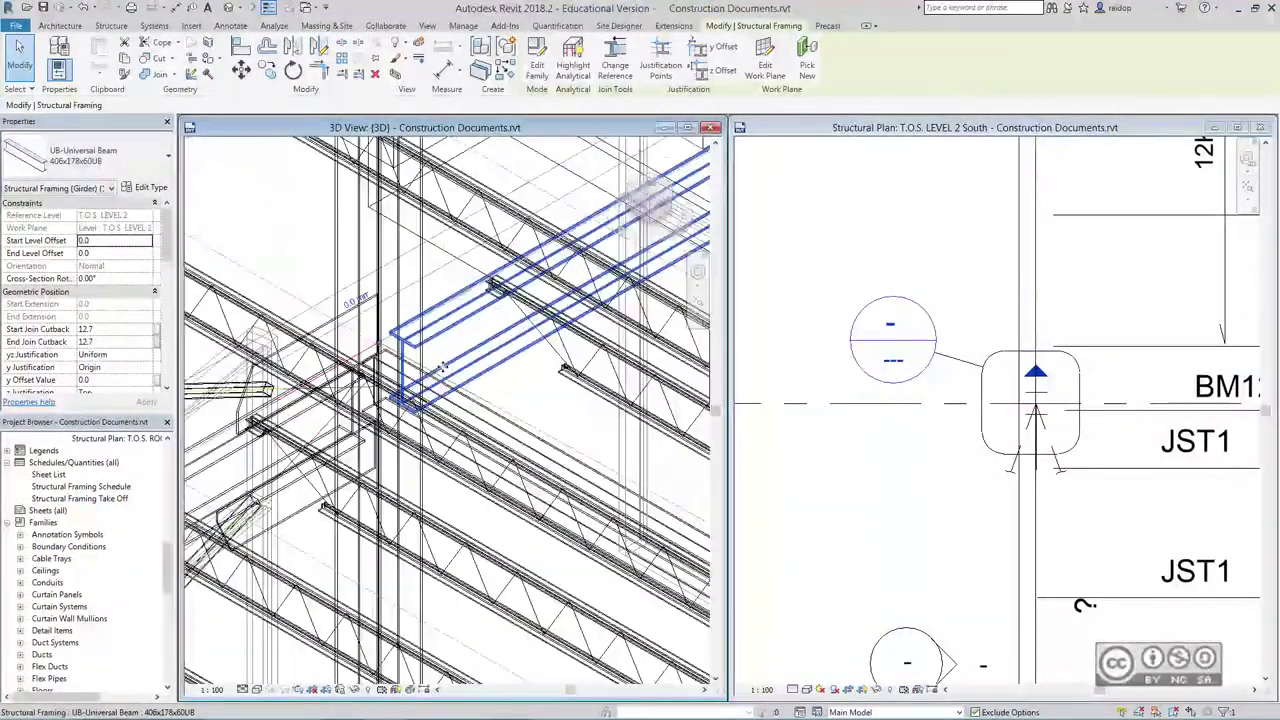
scroll(432, 300, "up", 2)
key("Escape")
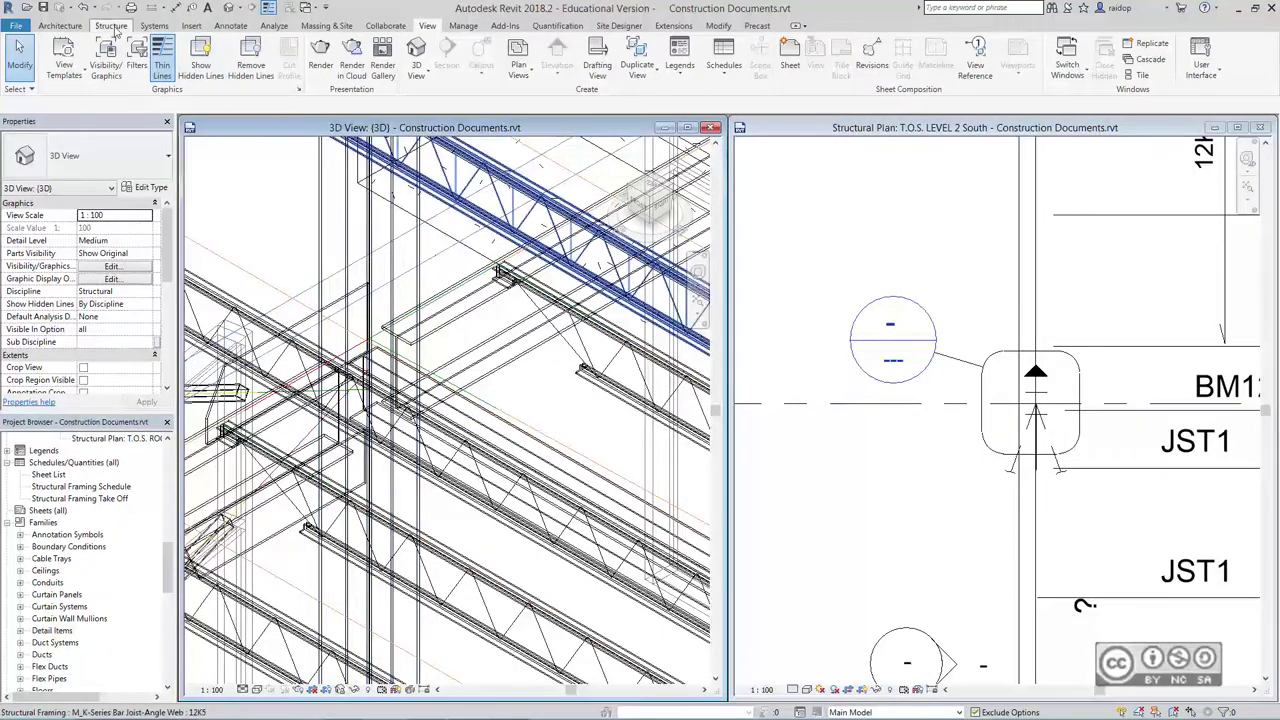
left_click(111, 25)
Place a Generic Connection between the 305x305x97UC column and the 406x178x60UB beam
left_click(273, 50)
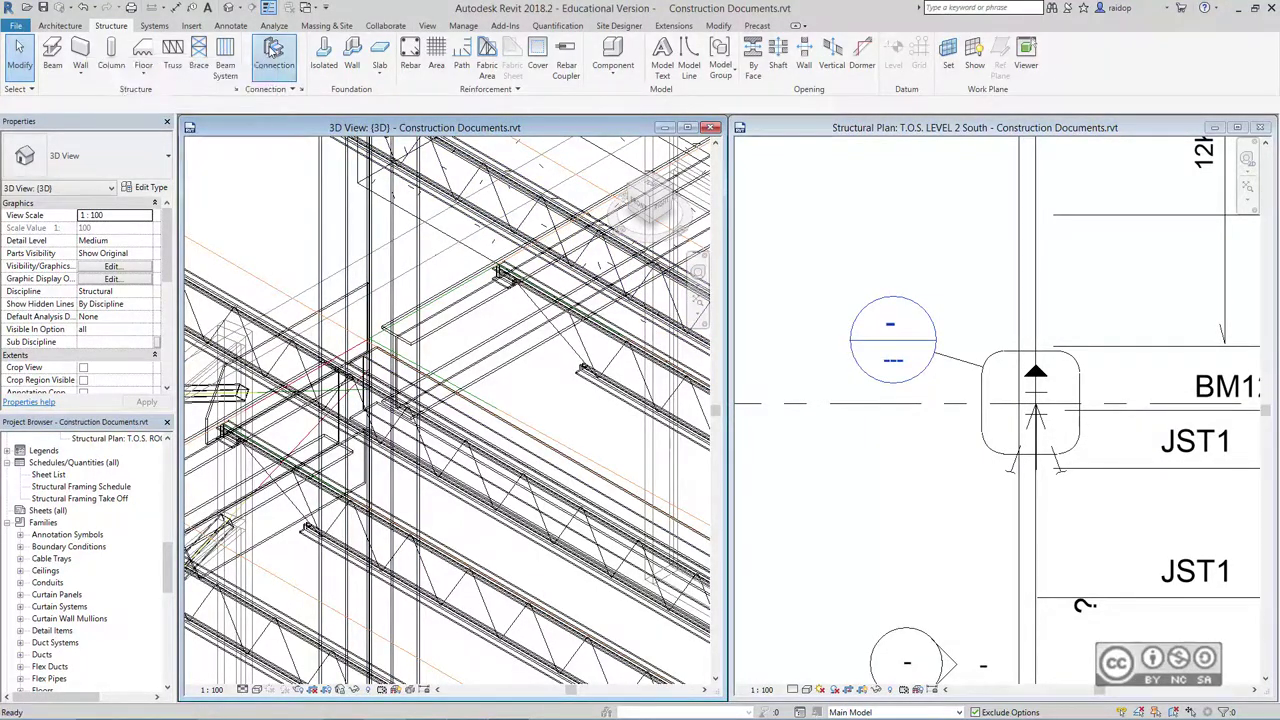
left_click(422, 290)
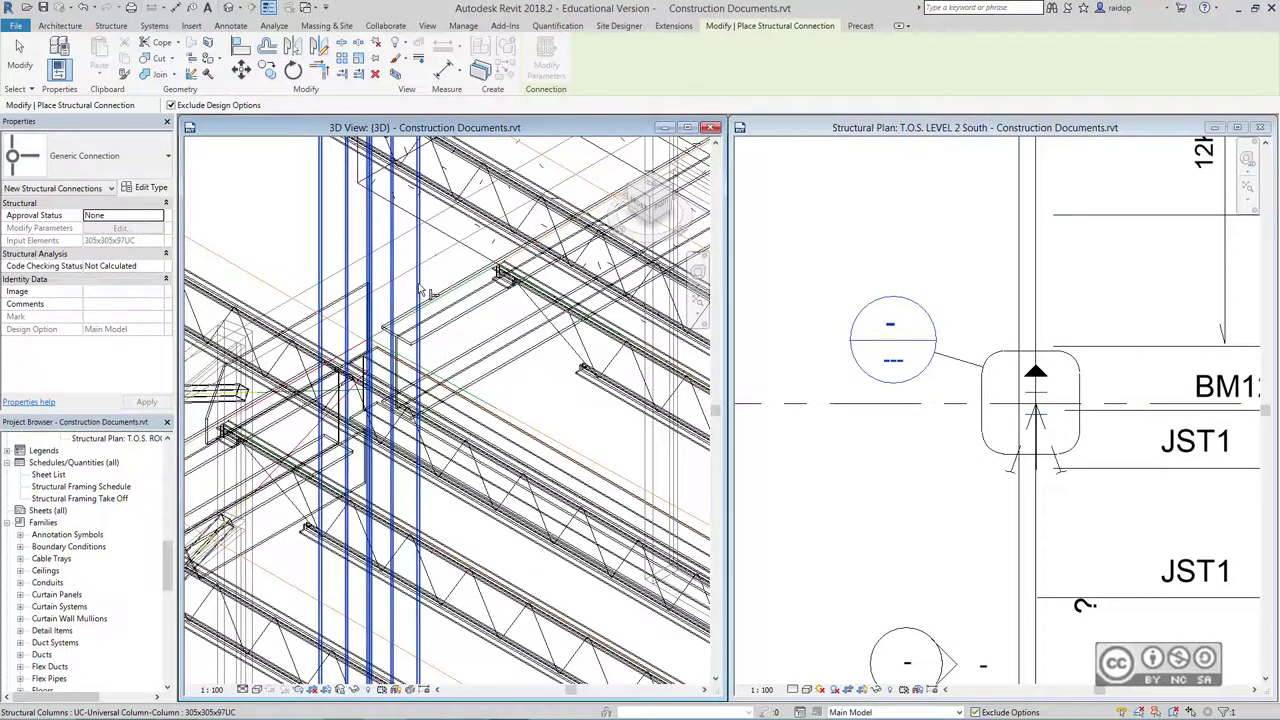
left_click(463, 316)
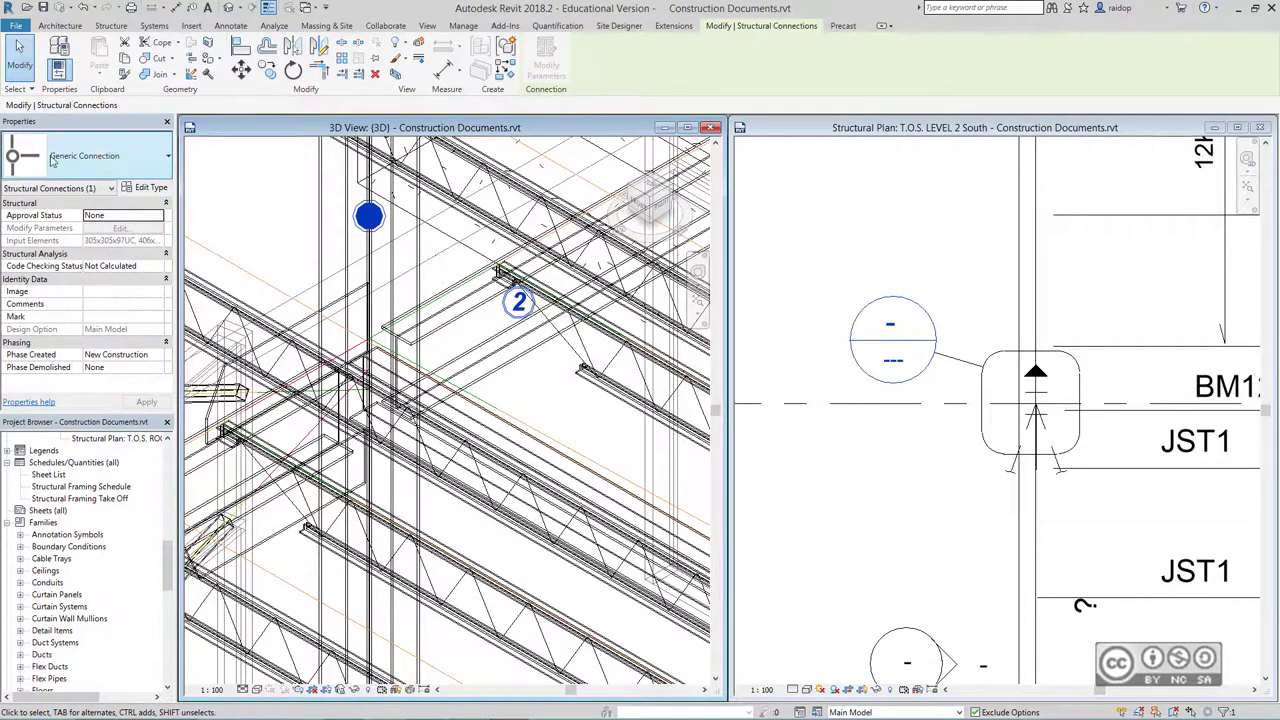
left_click(98, 165)
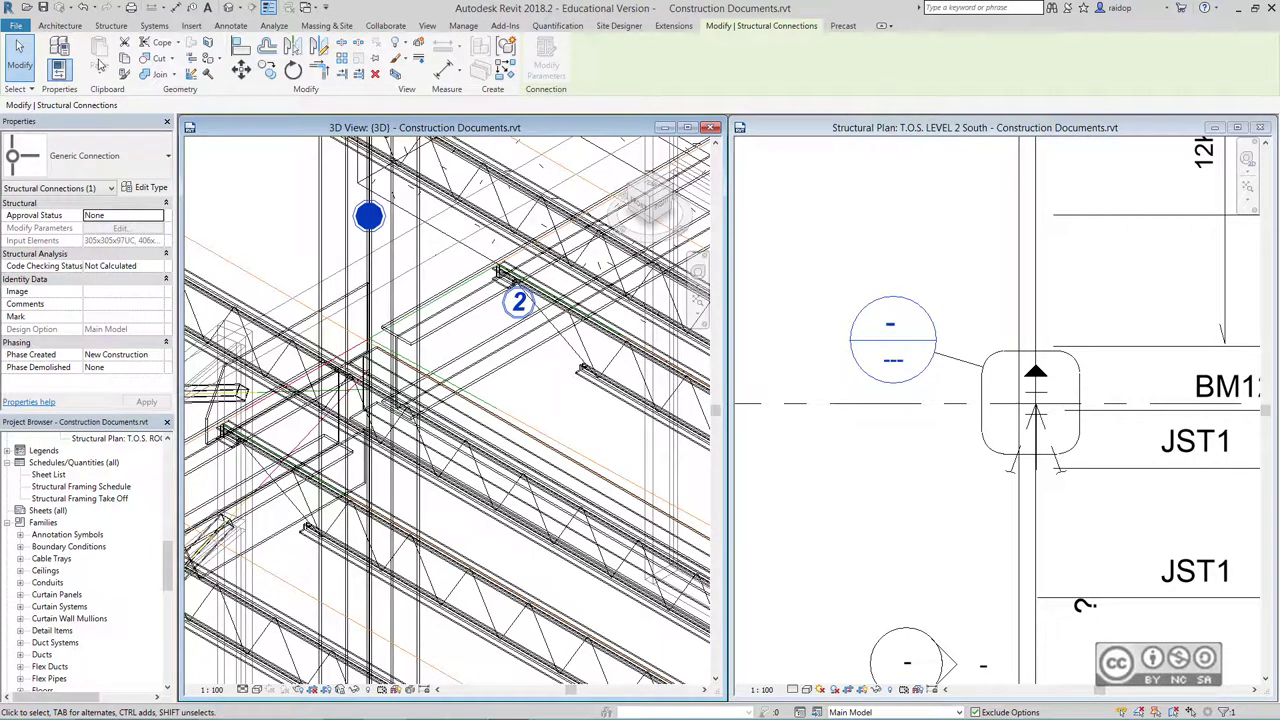
scroll(150, 45, "up", 1)
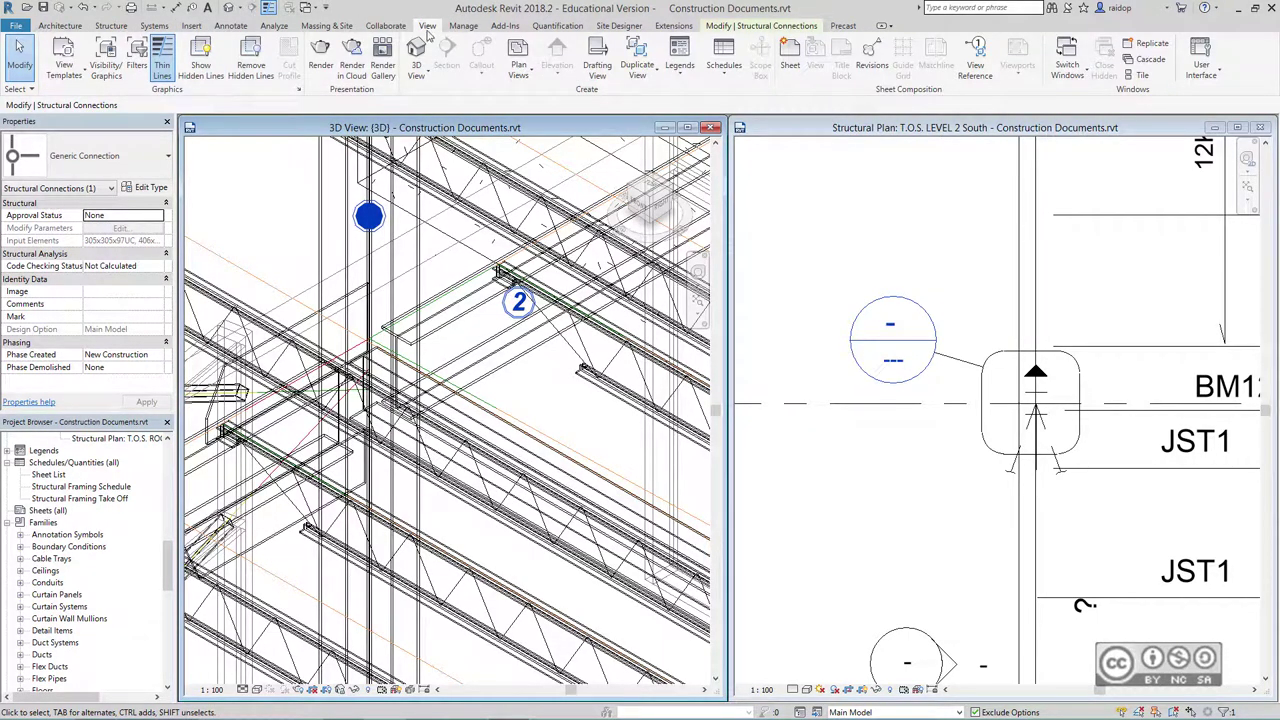
In Visibility/Graphics, turn on Structural Connections Bolts, Others, Plates, Profiles, Reference and Symbol
left_click(106, 60)
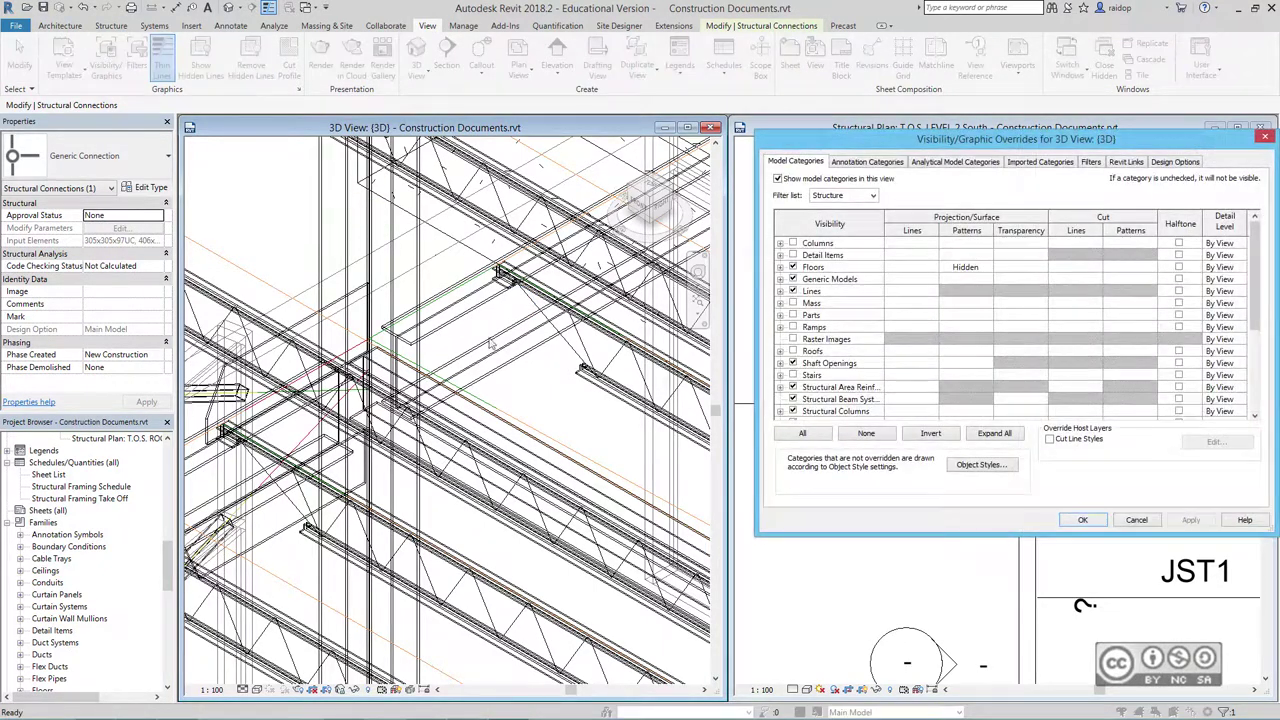
scroll(1248, 310, "down", 4)
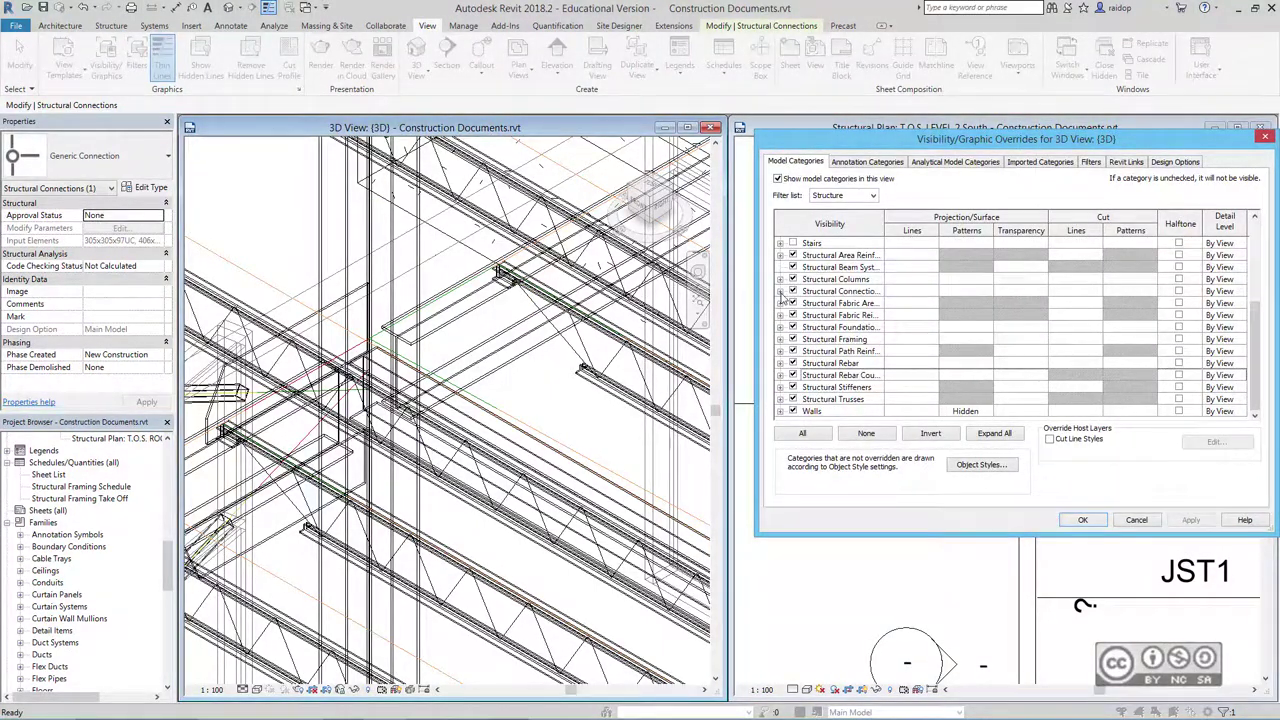
left_click(780, 291)
left_click(806, 315)
left_click(806, 339)
left_click(806, 351)
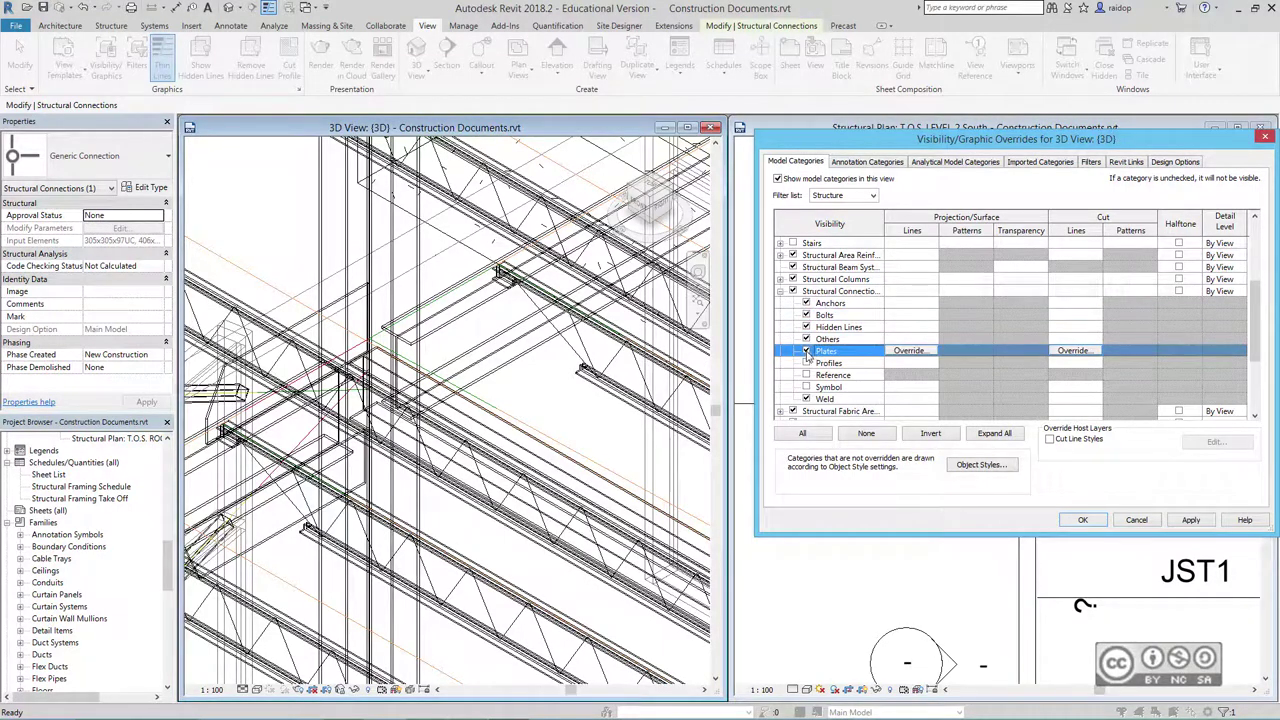
left_click(806, 363)
left_click(806, 375)
left_click(806, 387)
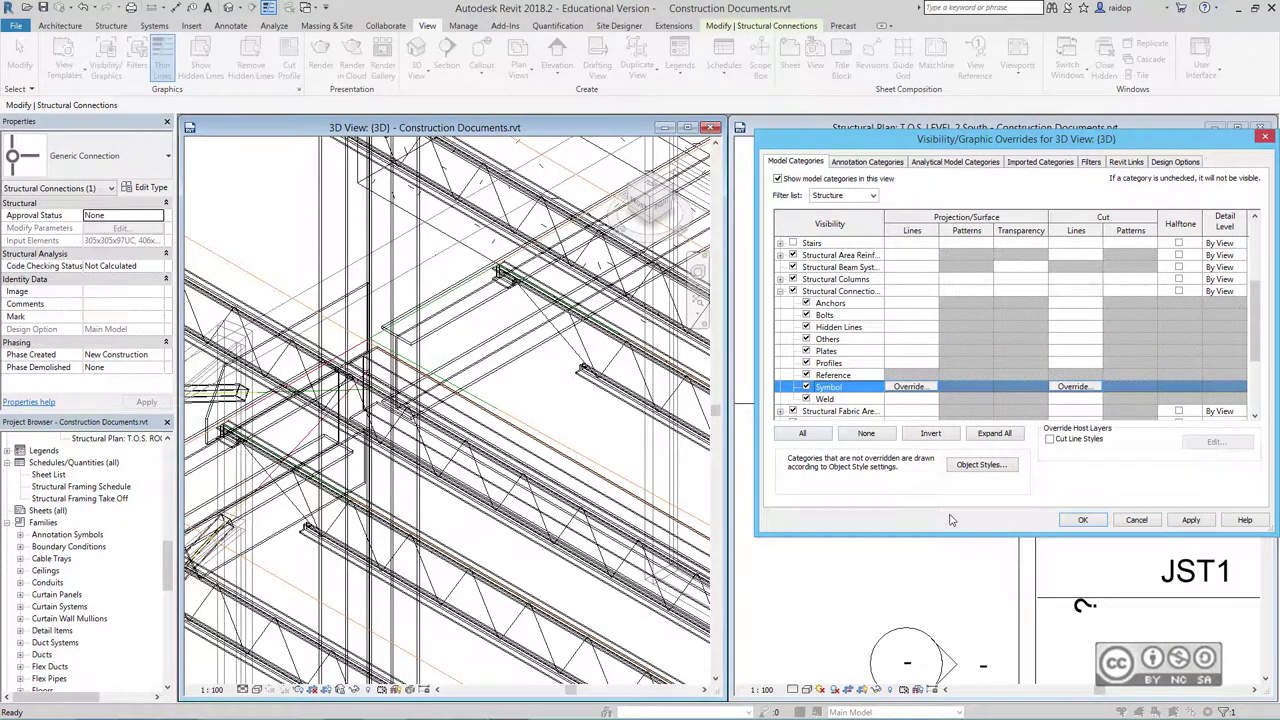
left_click(1066, 523)
scroll(369, 389, "up", 2)
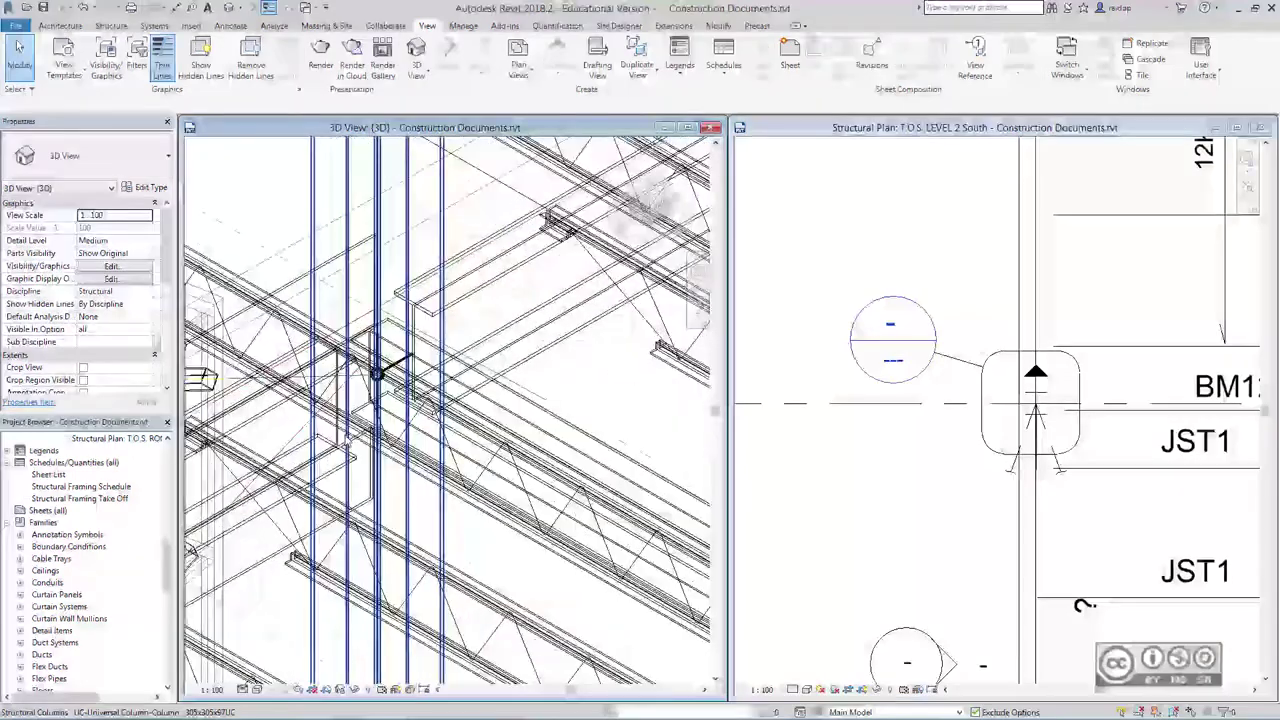
scroll(380, 370, "up", 2)
Change the connection type to Clip angle and set the 3D view to Fine detail
scroll(395, 341, "up", 1)
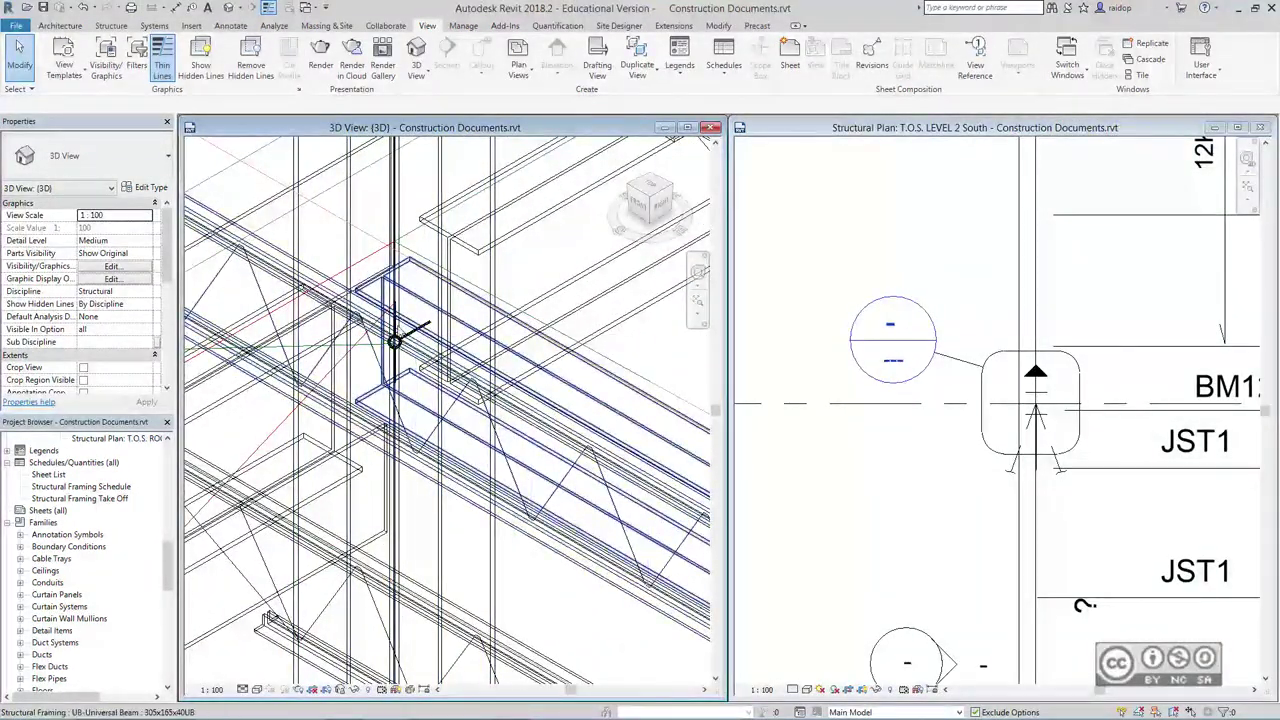
left_click(395, 341)
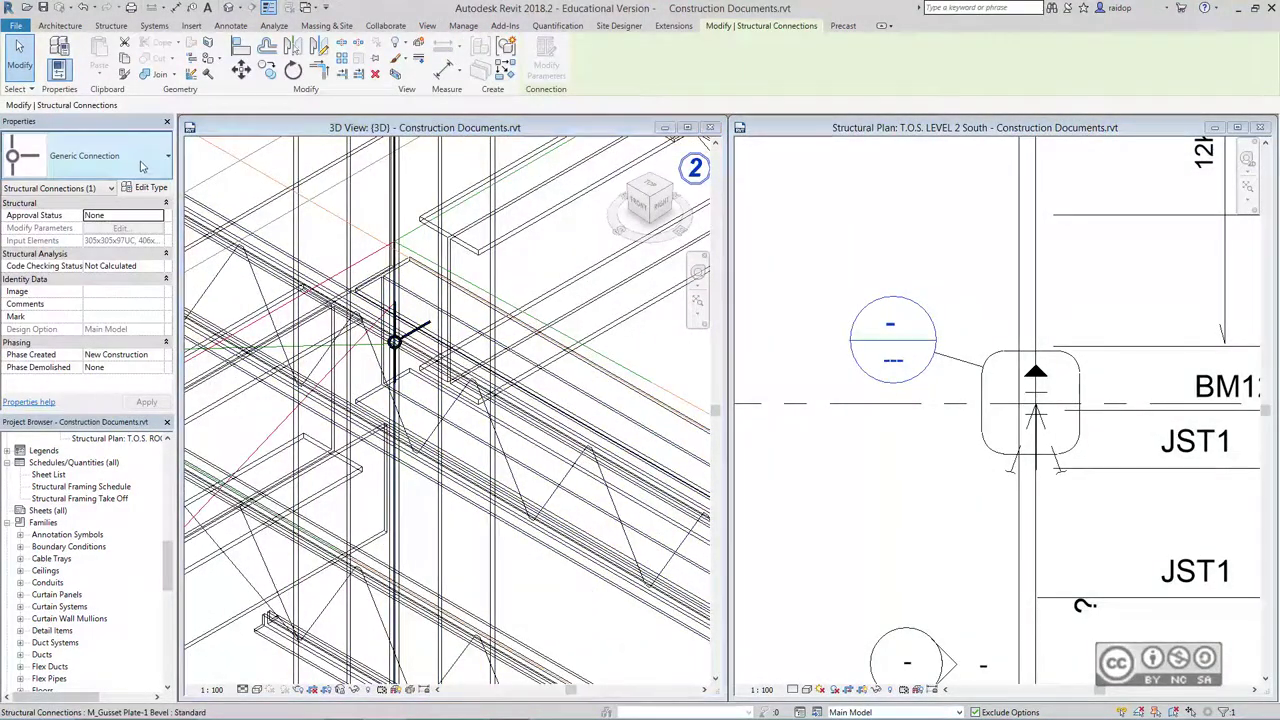
left_click(133, 167)
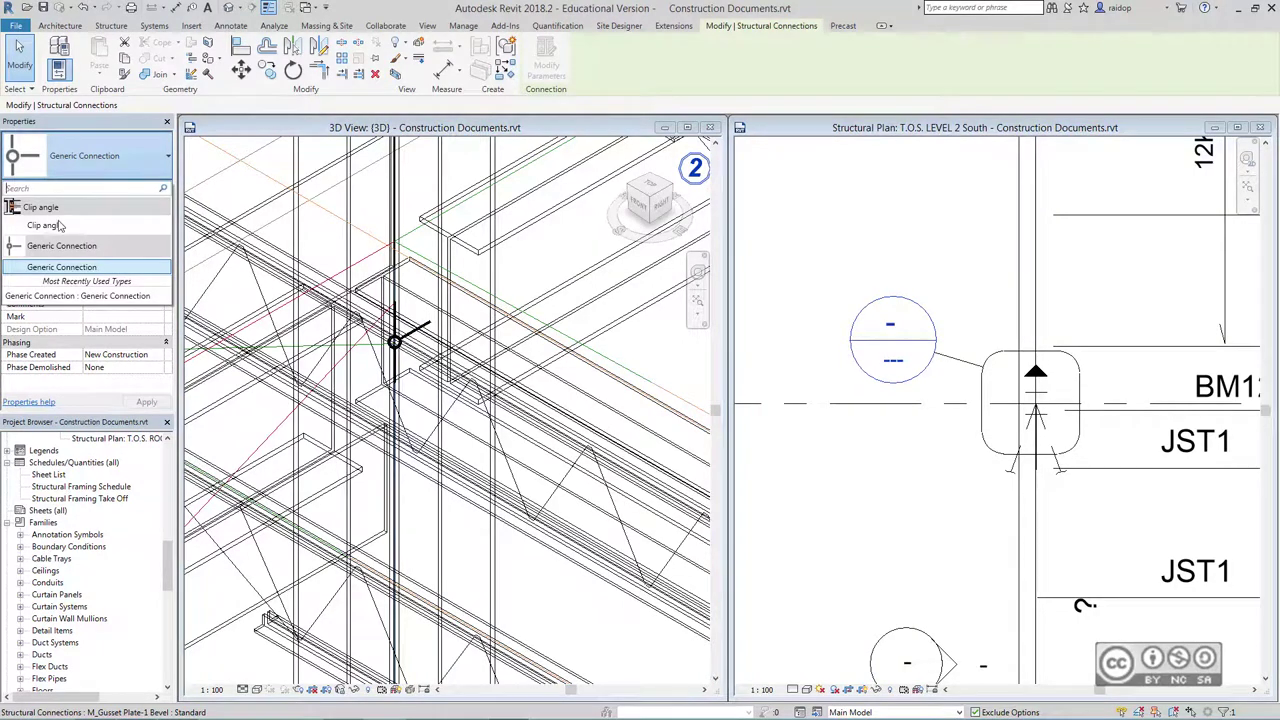
mouse_move(44, 225)
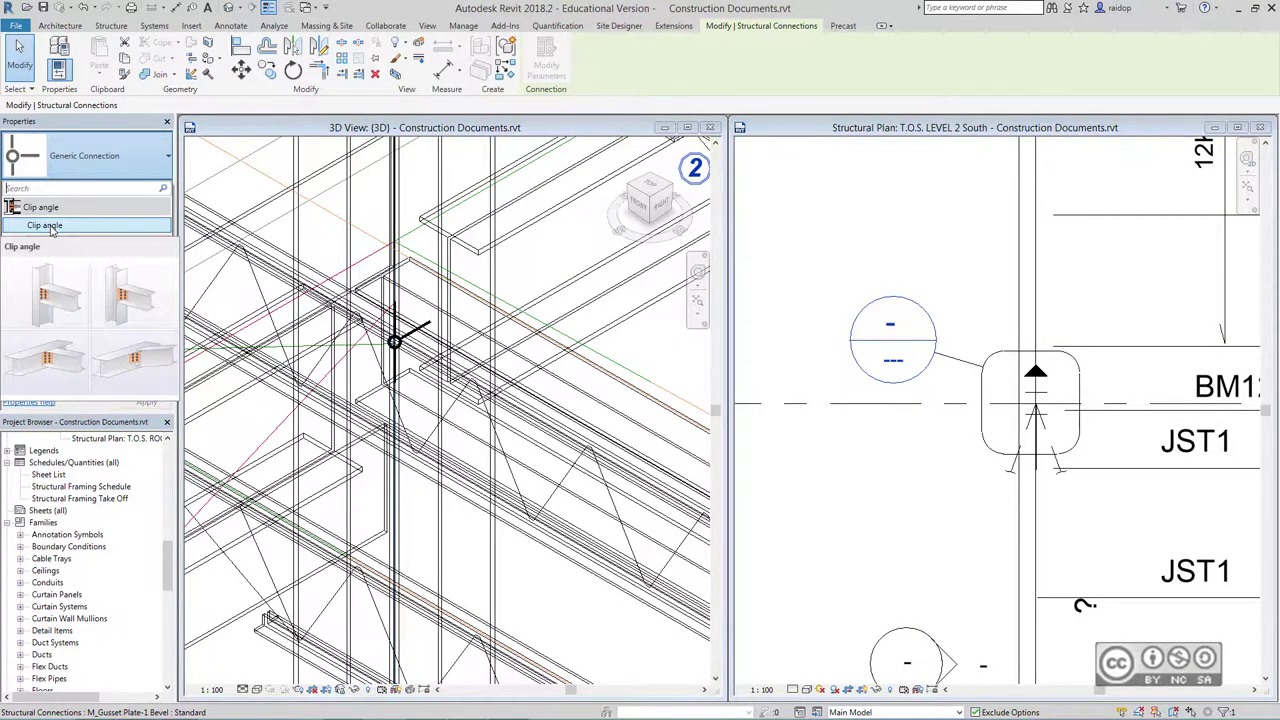
left_click(44, 225)
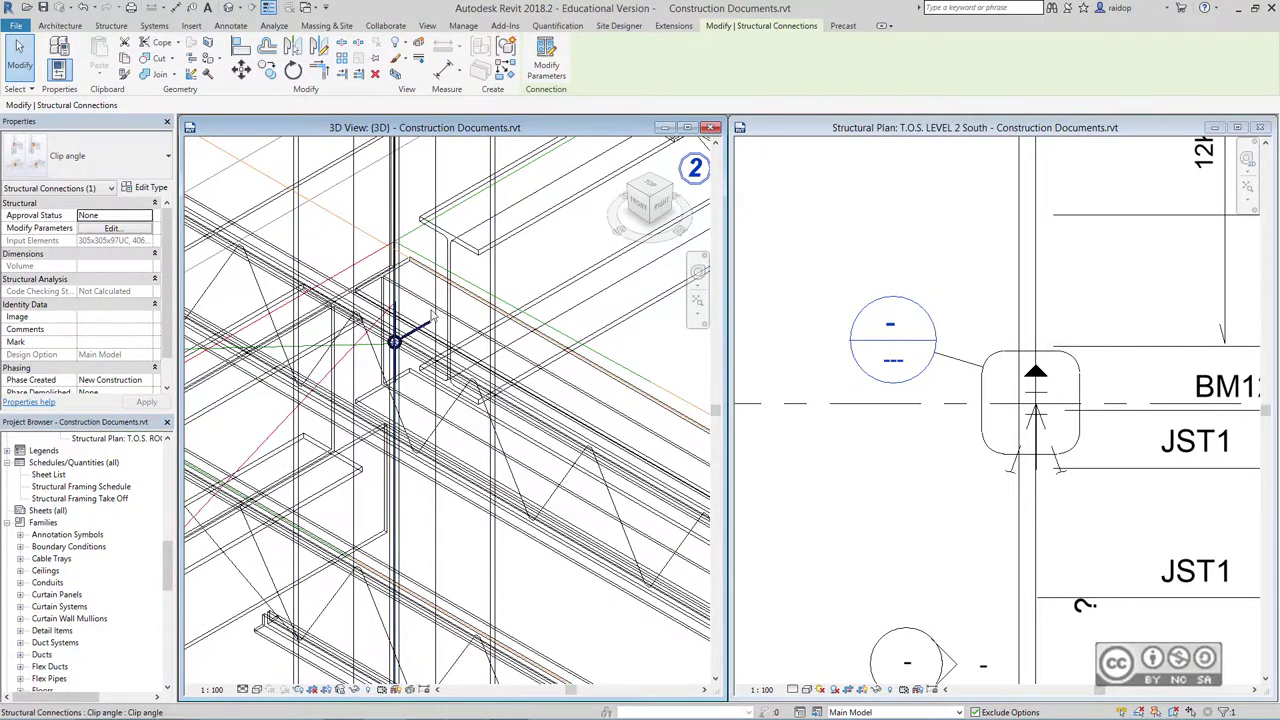
left_click(242, 690)
left_click(268, 676)
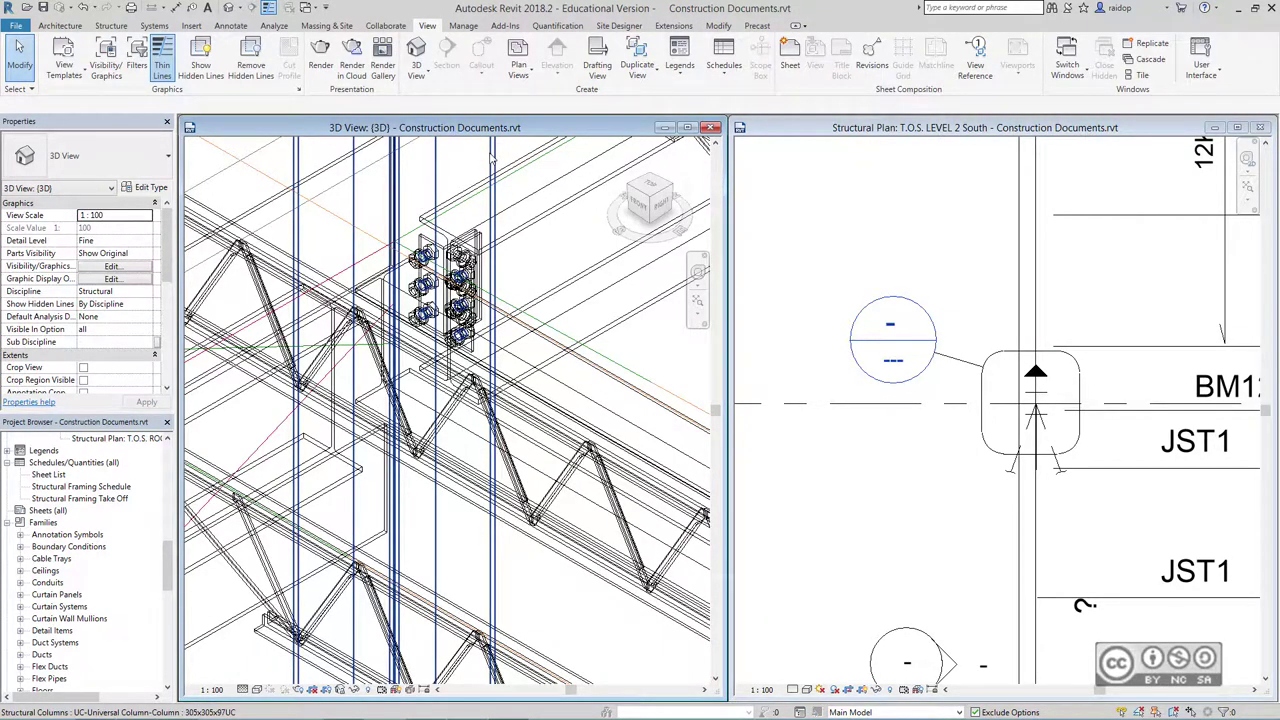
Temporarily isolate the column, beam and clip-angle connection in the 3D view
left_click(491, 149)
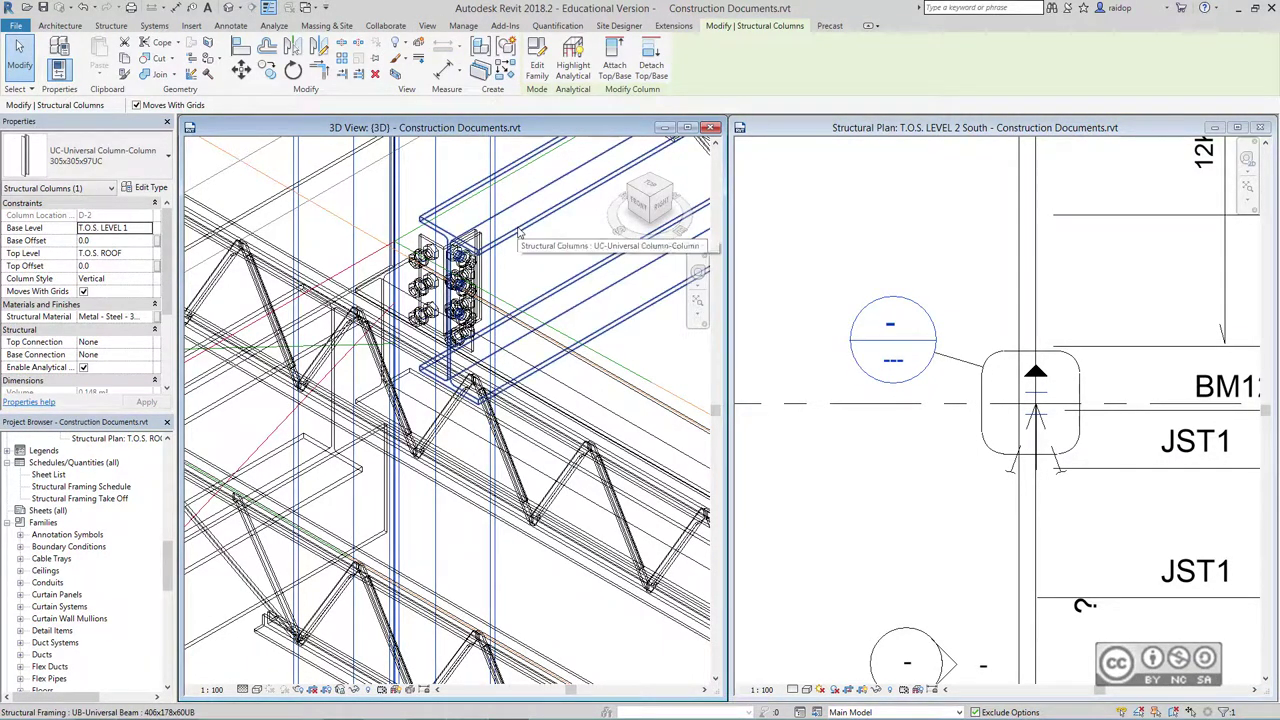
left_click(425, 248)
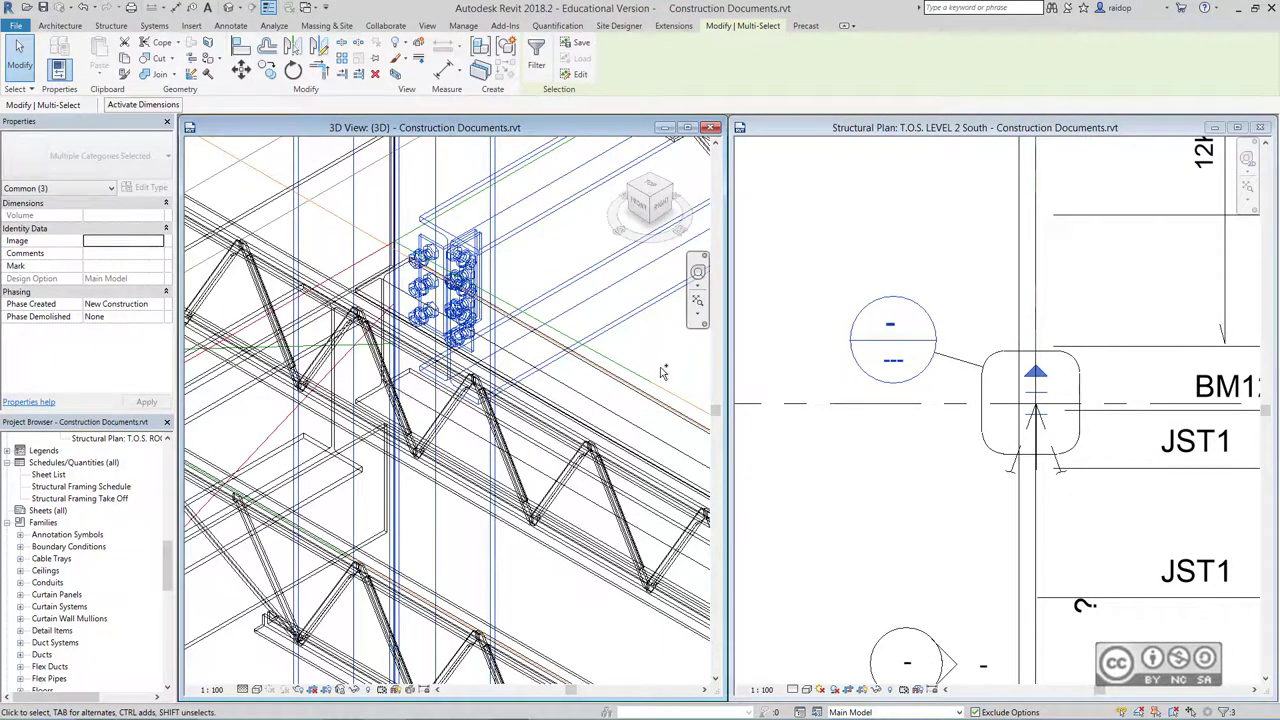
left_click(355, 690)
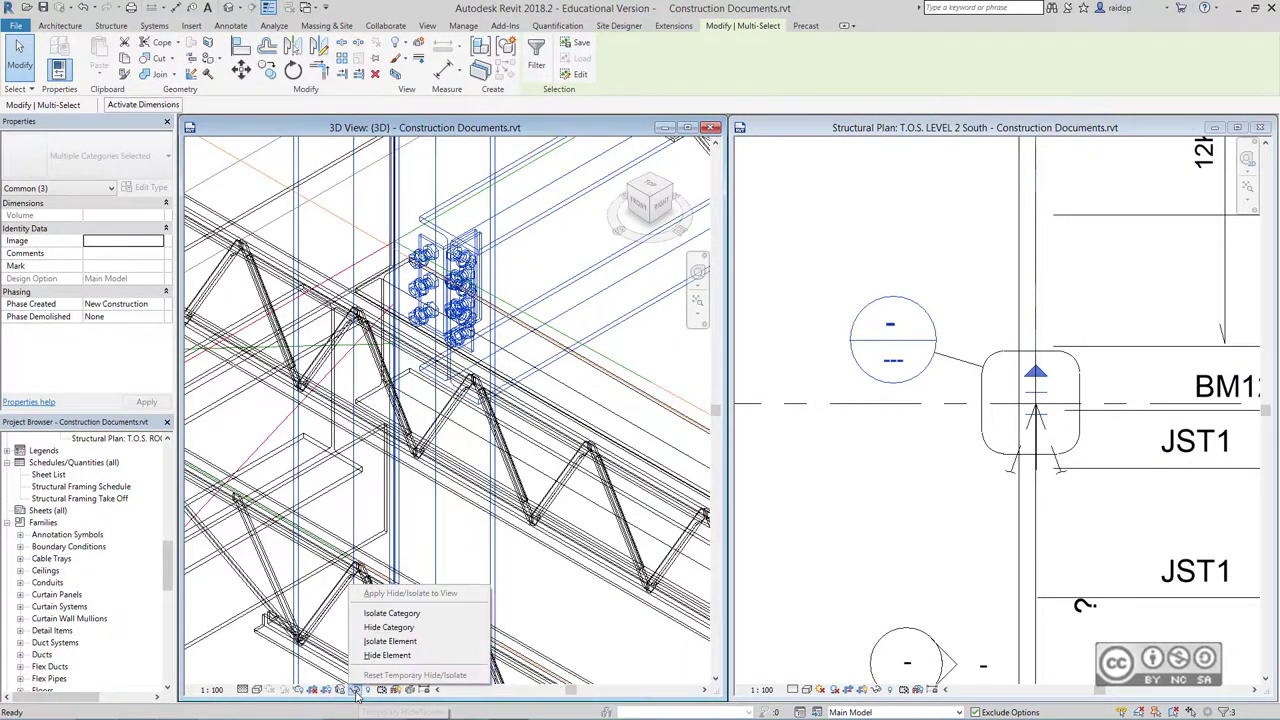
left_click(420, 648)
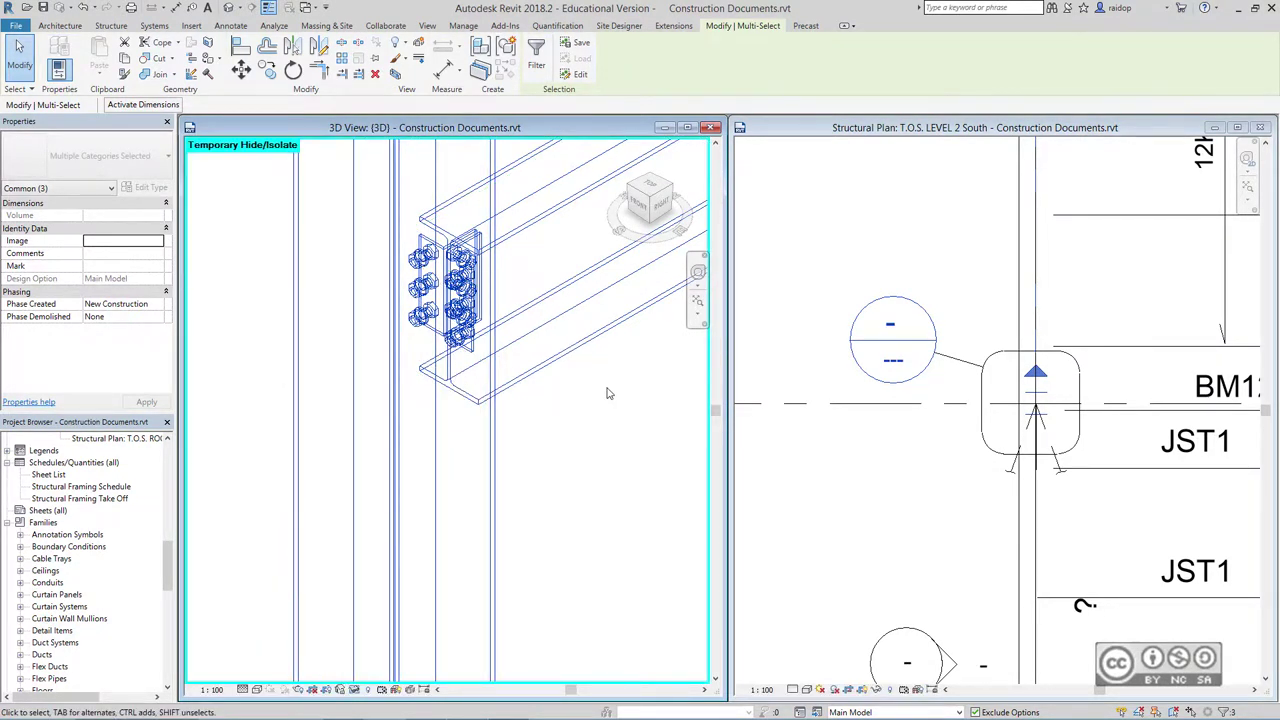
Switch to Realistic shading and frame the clip-angle connection as seen from the right
left_click(607, 393)
left_click(257, 689)
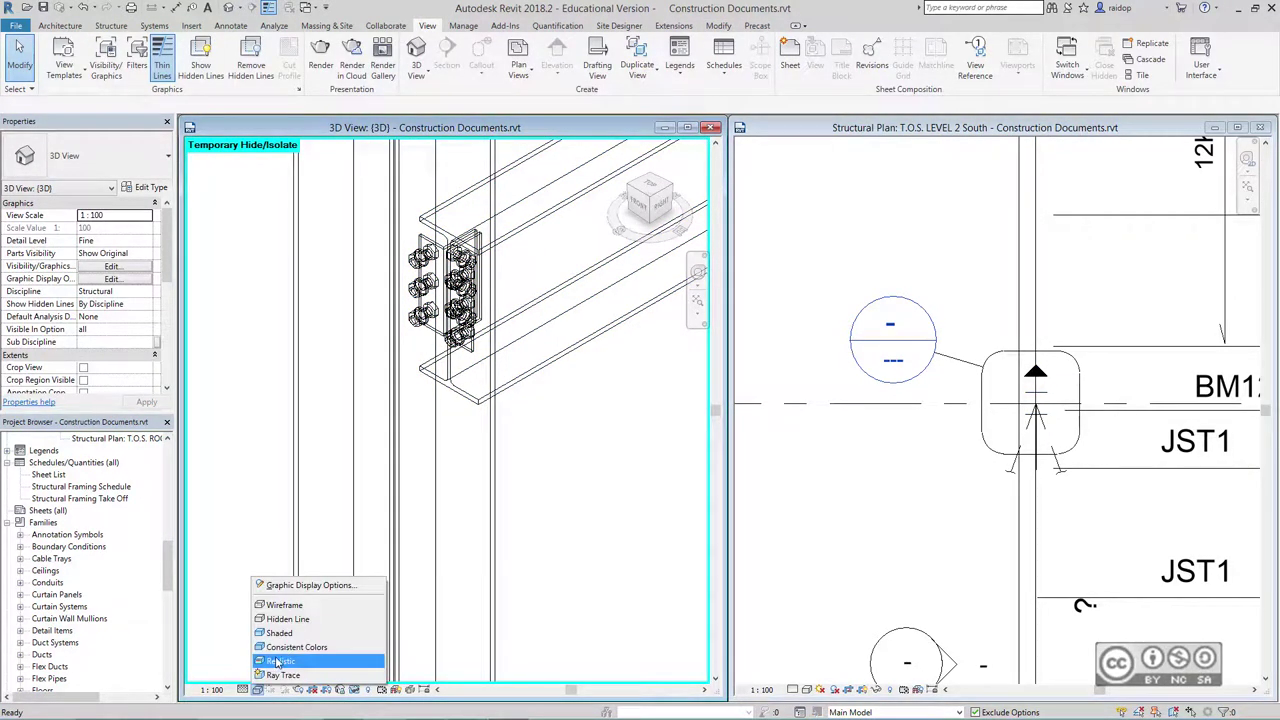
left_click(279, 662)
scroll(451, 471, "down", 3)
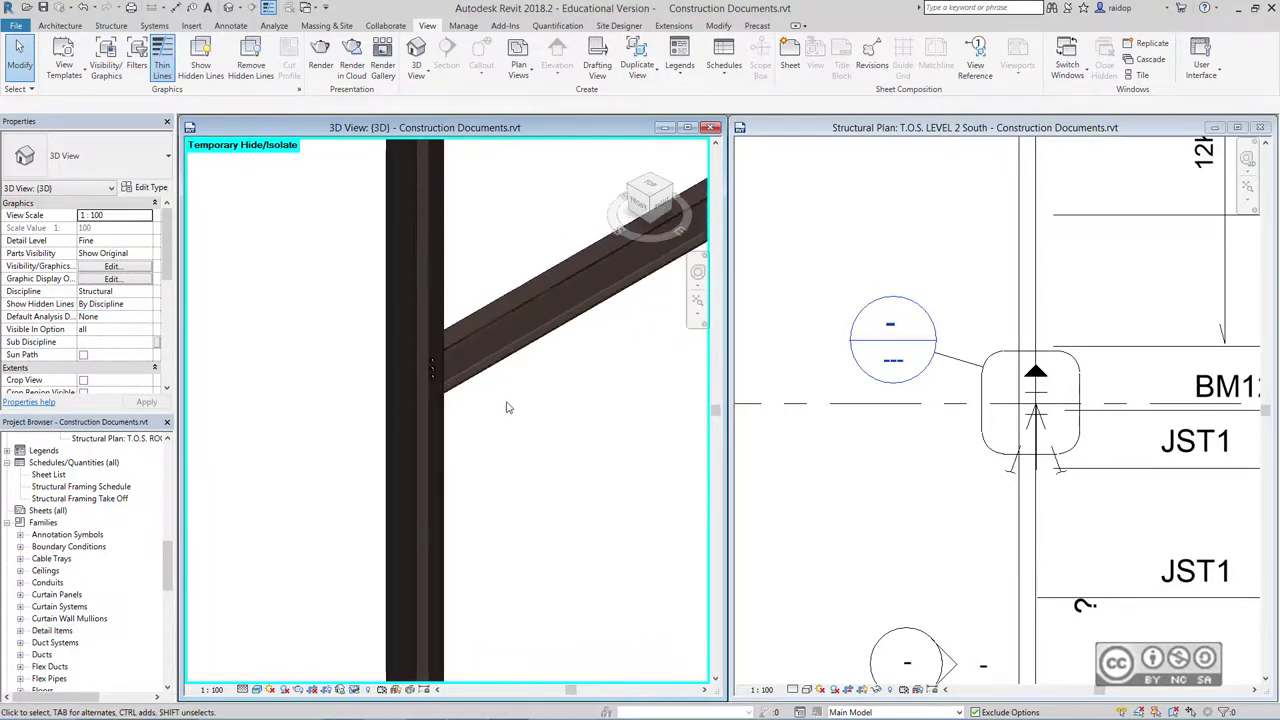
mouse_move(535, 424)
middle_mouse_down("shift")
mouse_move(414, 429)
mouse_move(643, 434)
mouse_move(534, 374)
mouse_move(543, 328)
mouse_move(476, 335)
middle_mouse_up("shift")
scroll(437, 369, "up", 2)
scroll(480, 340, "up", 2)
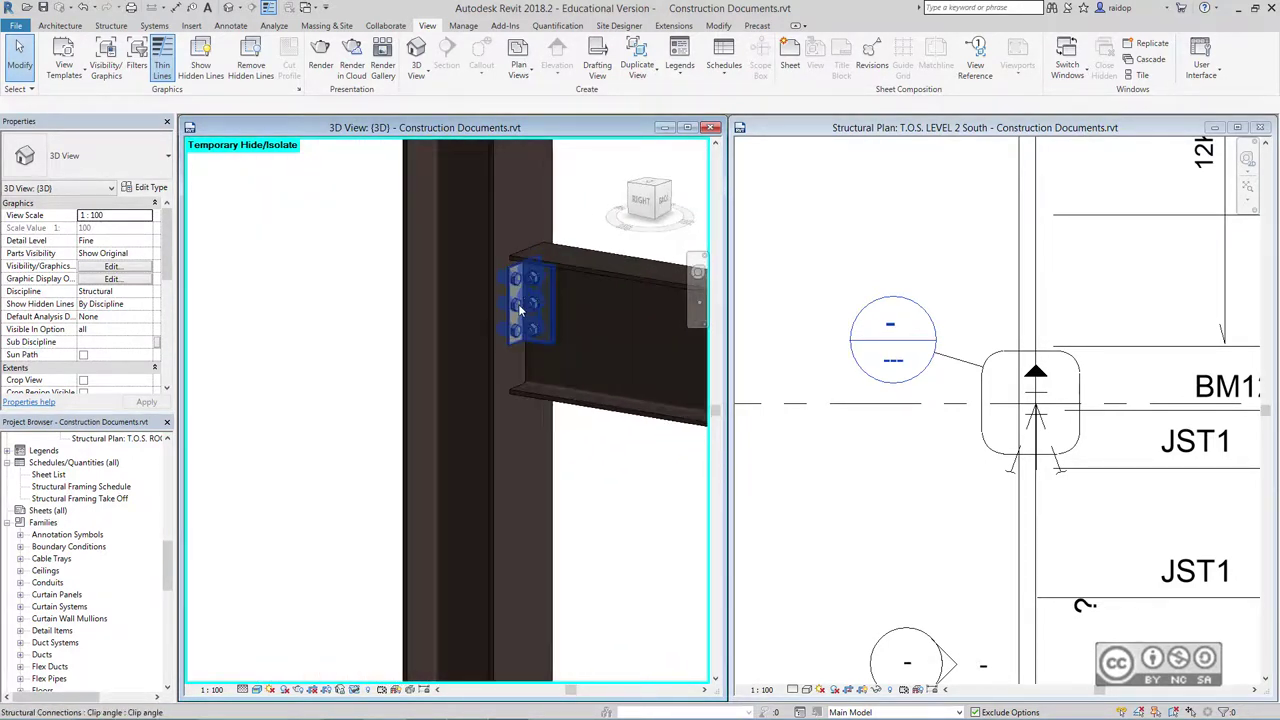
scroll(520, 310, "up", 2)
scroll(523, 310, "down", 1)
scroll(523, 310, "down", 1)
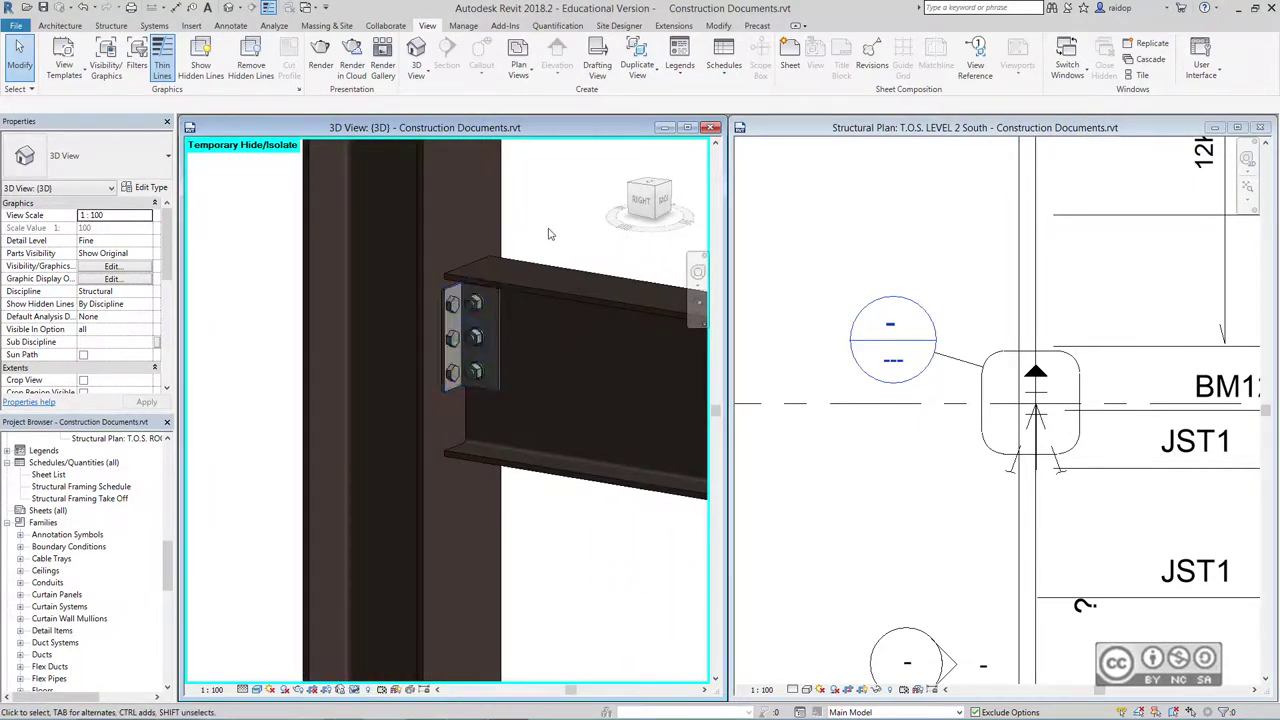
scroll(577, 552, "down", 1)
middle_click_drag(577, 552, 528, 552)
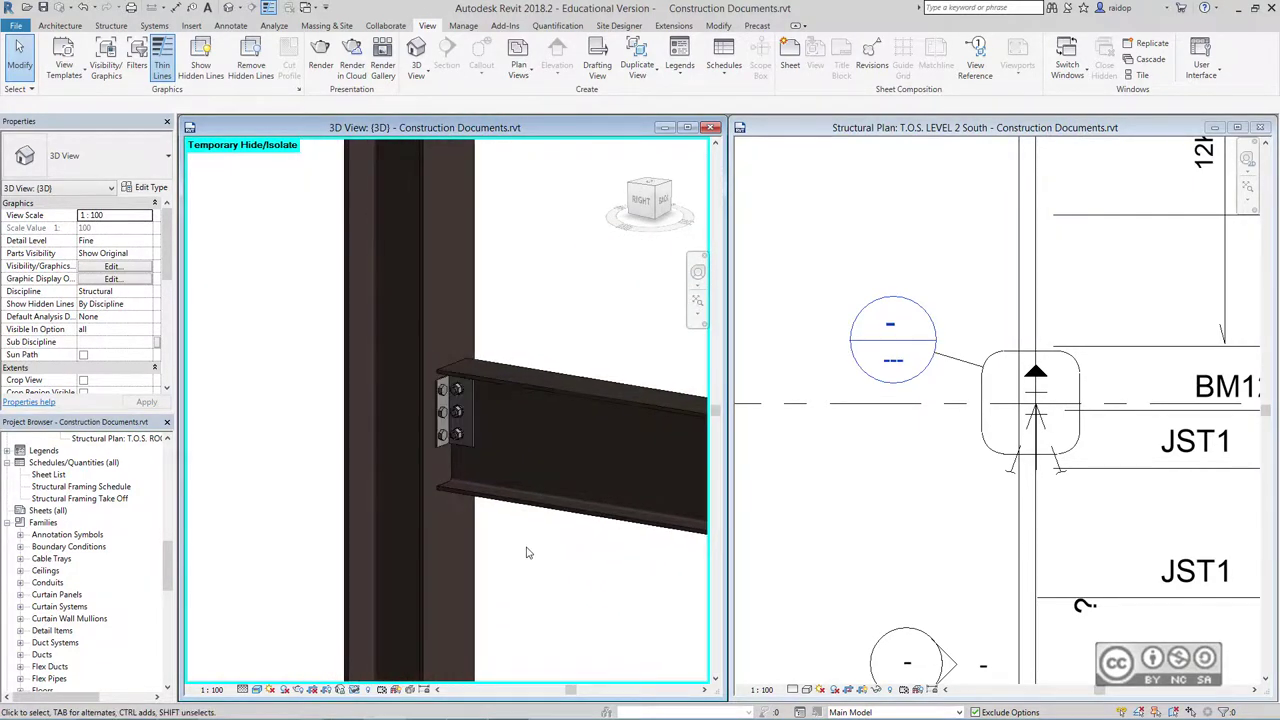
scroll(528, 552, "up", 1)
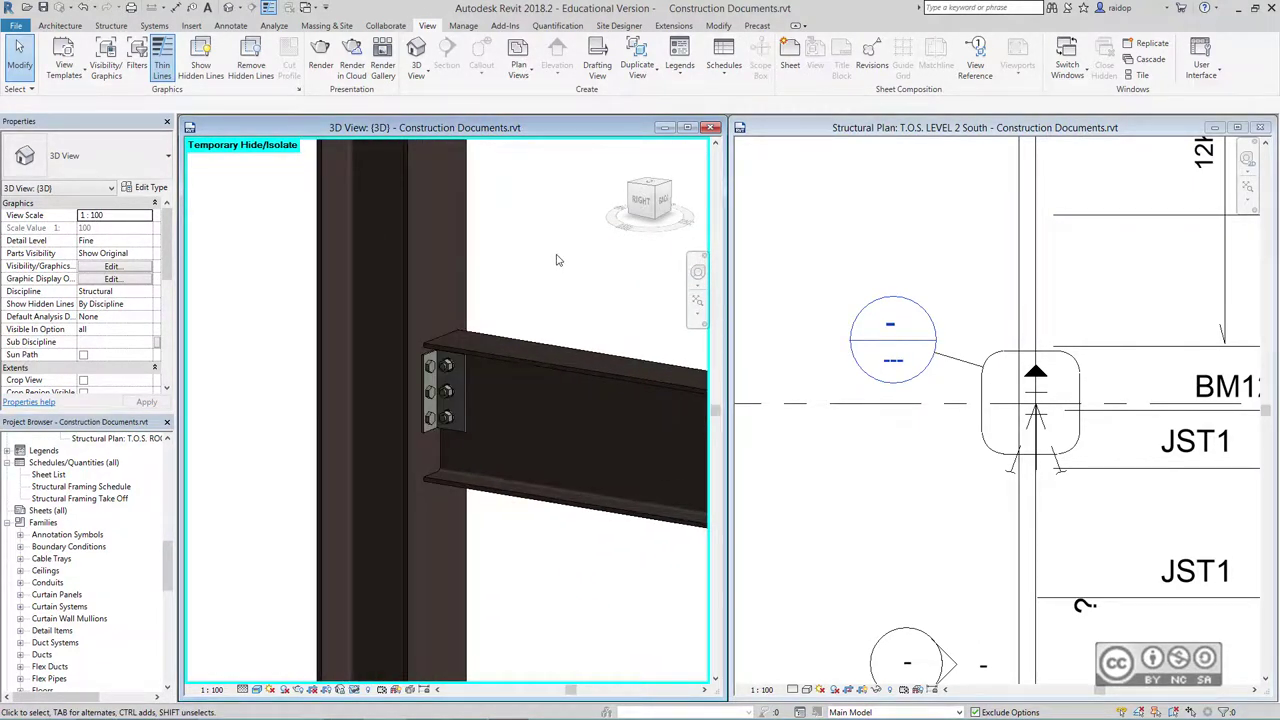
Start Tag by Category and dismiss the warning that the 3D view must be locked
left_click(231, 25)
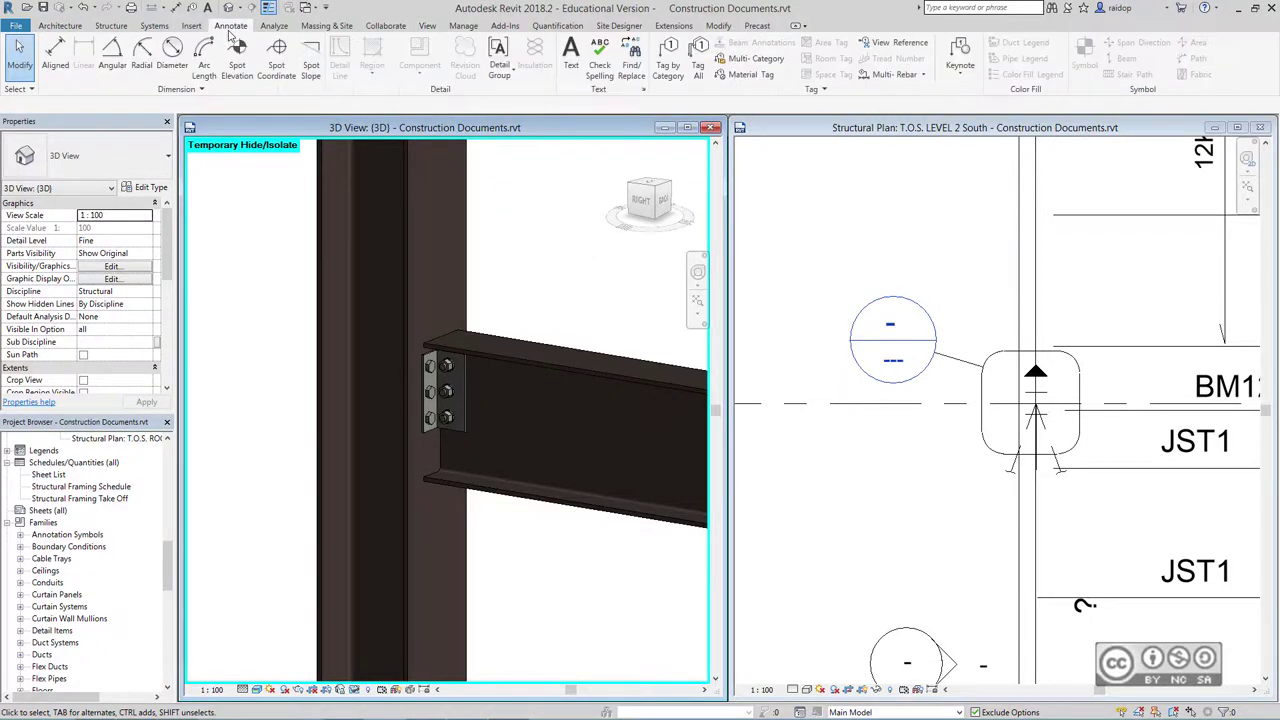
left_click(698, 58)
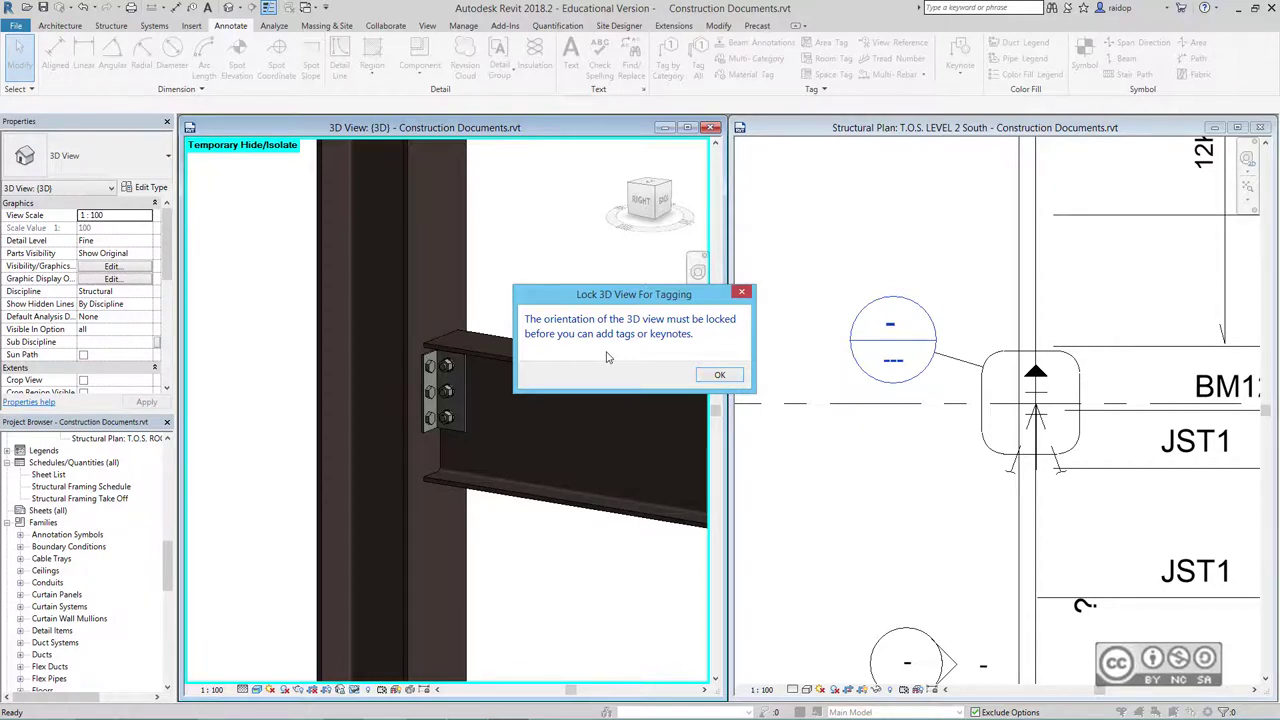
left_click(719, 375)
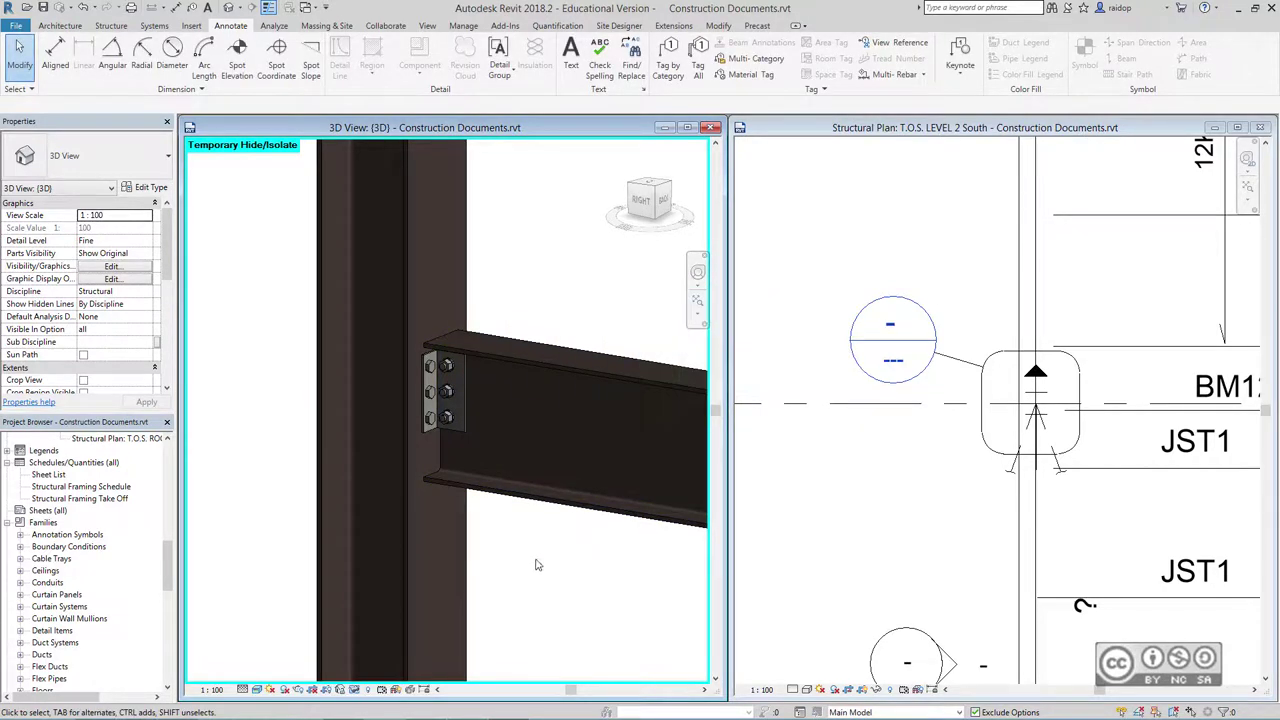
Save the current orientation and lock the 3D view as 'Sõlm 3D vaade'
middle_click_drag(534, 588, 406, 449, "shift")
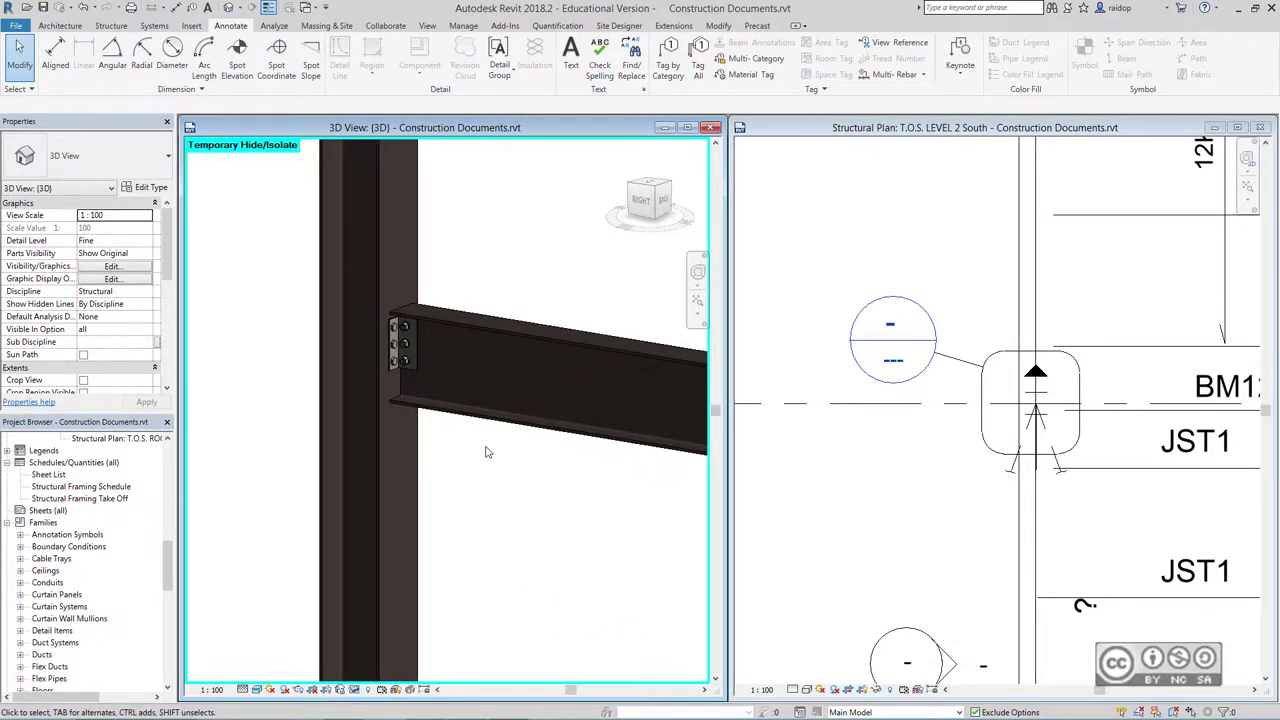
left_click(341, 690)
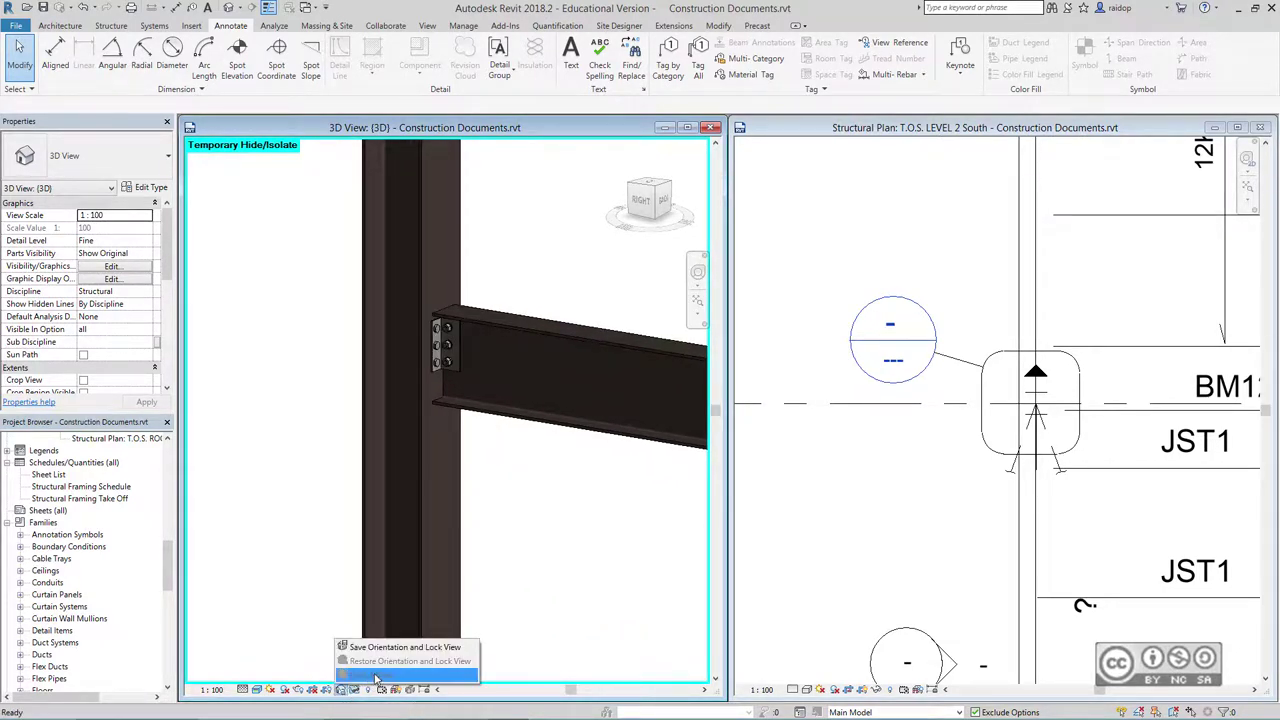
left_click(441, 648)
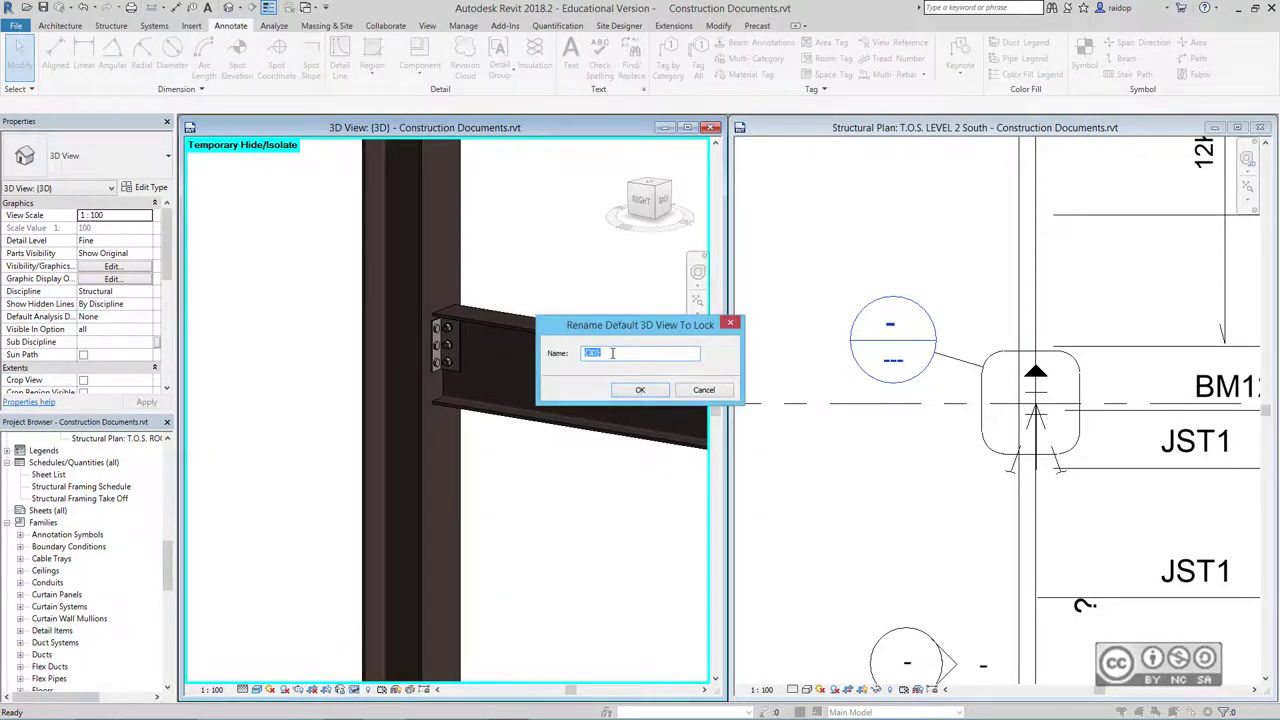
type("de")
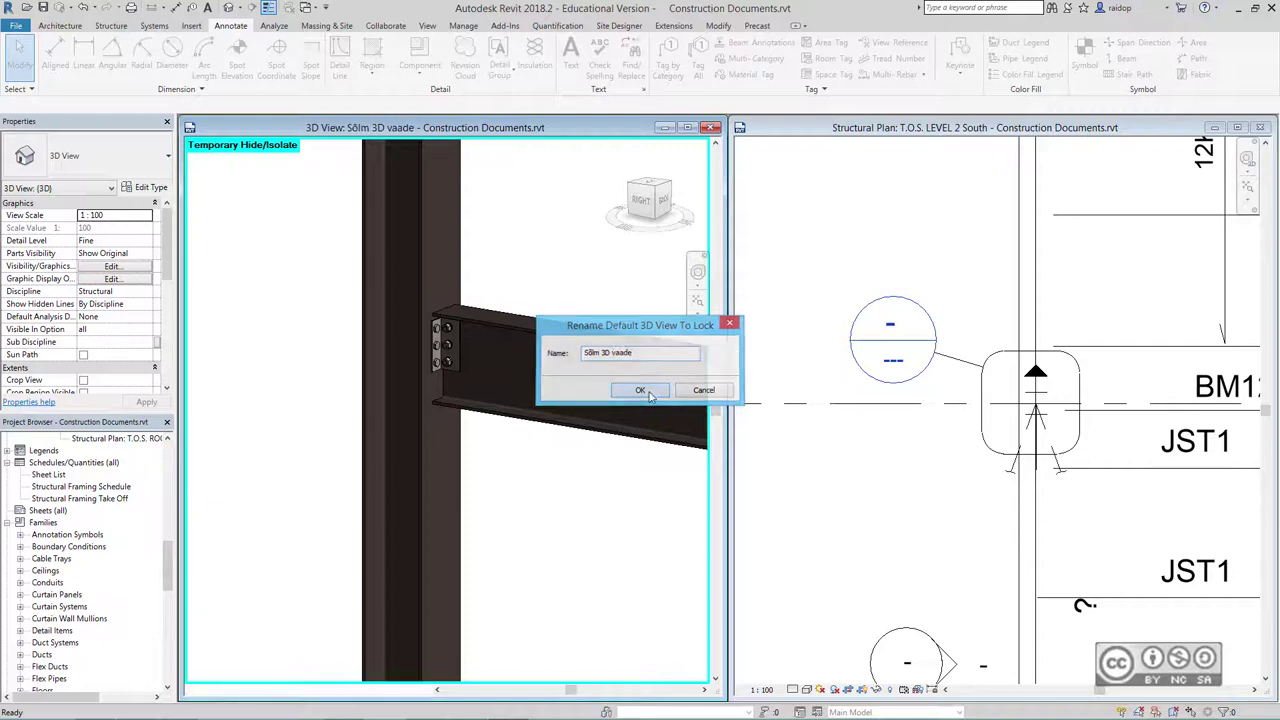
key("Return")
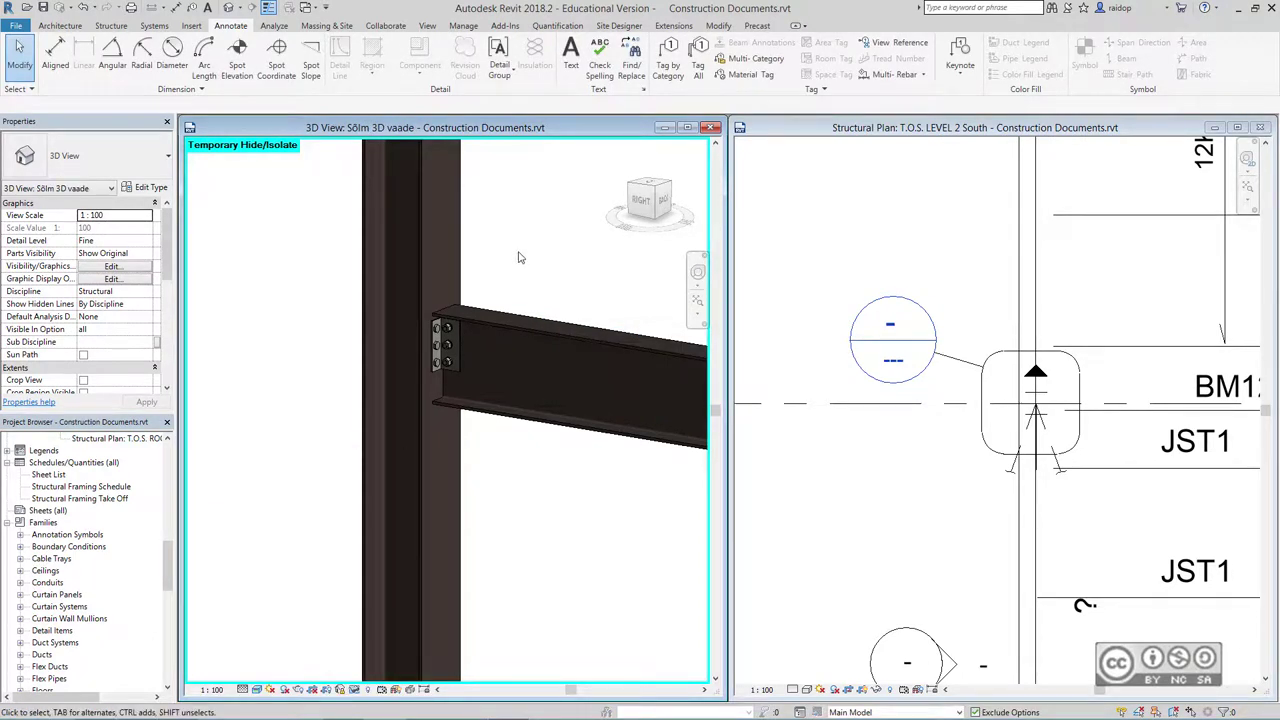
Tag the beam BM14, the 305x305x97UC column and the Clip angle connection
left_click(668, 58)
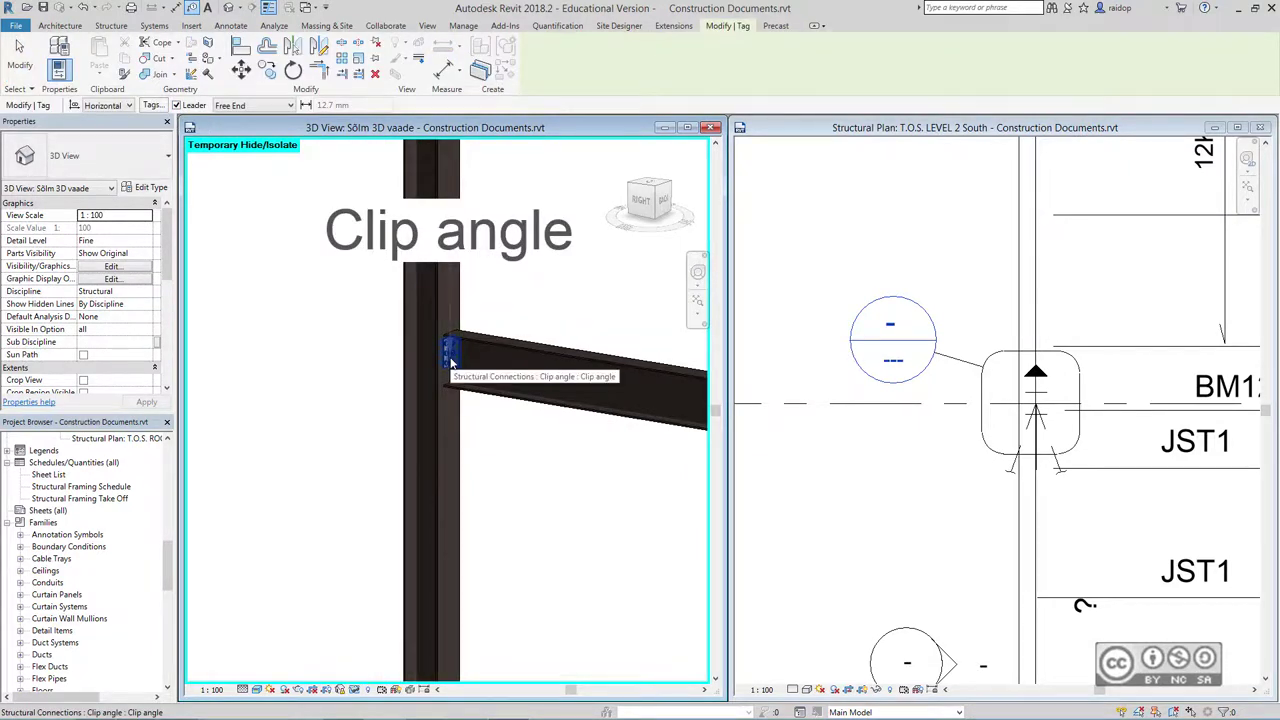
left_click(515, 355)
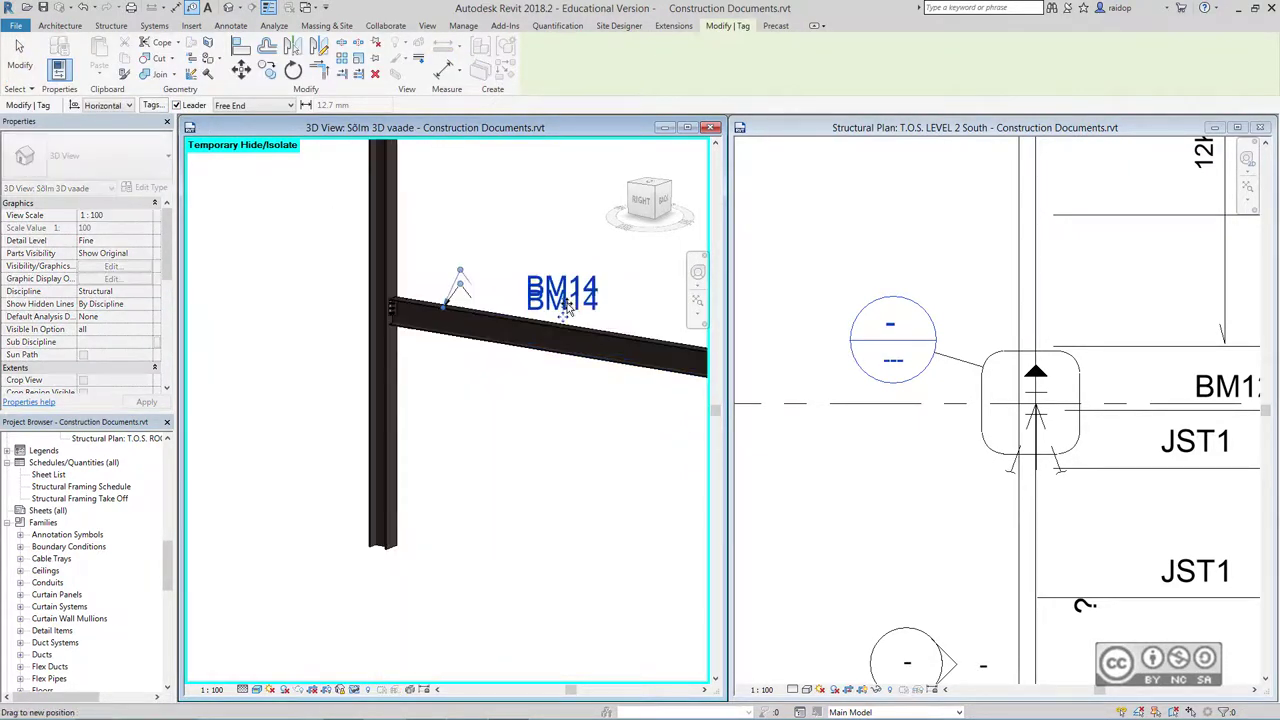
mouse_move(568, 296)
left_mouse_down()
mouse_move(572, 312)
mouse_move(583, 300)
left_mouse_up()
left_click(381, 345)
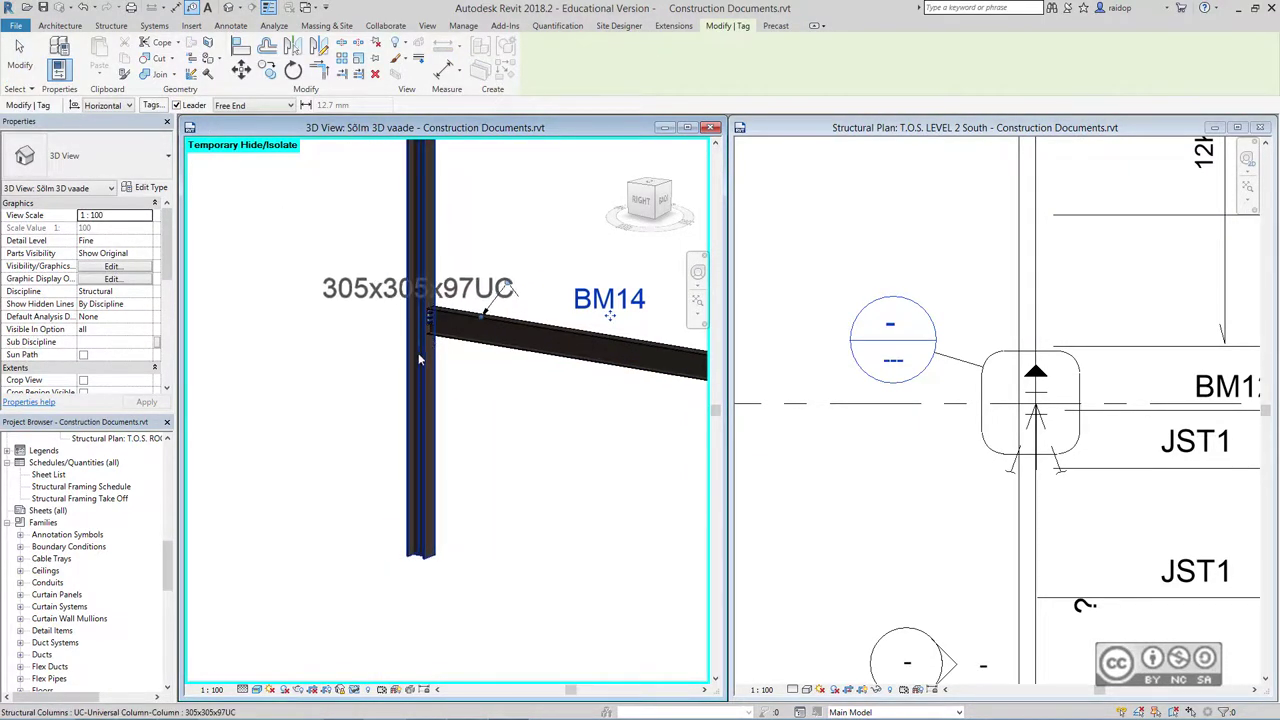
left_click(530, 424)
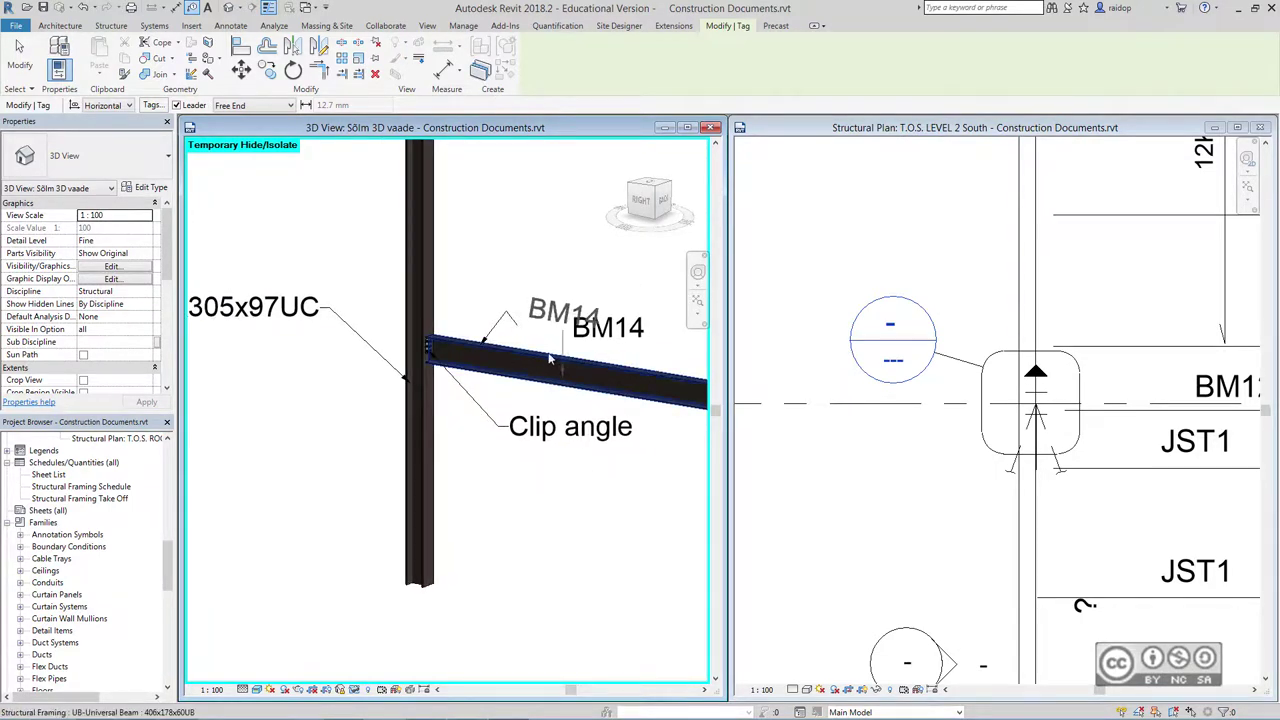
key("Escape")
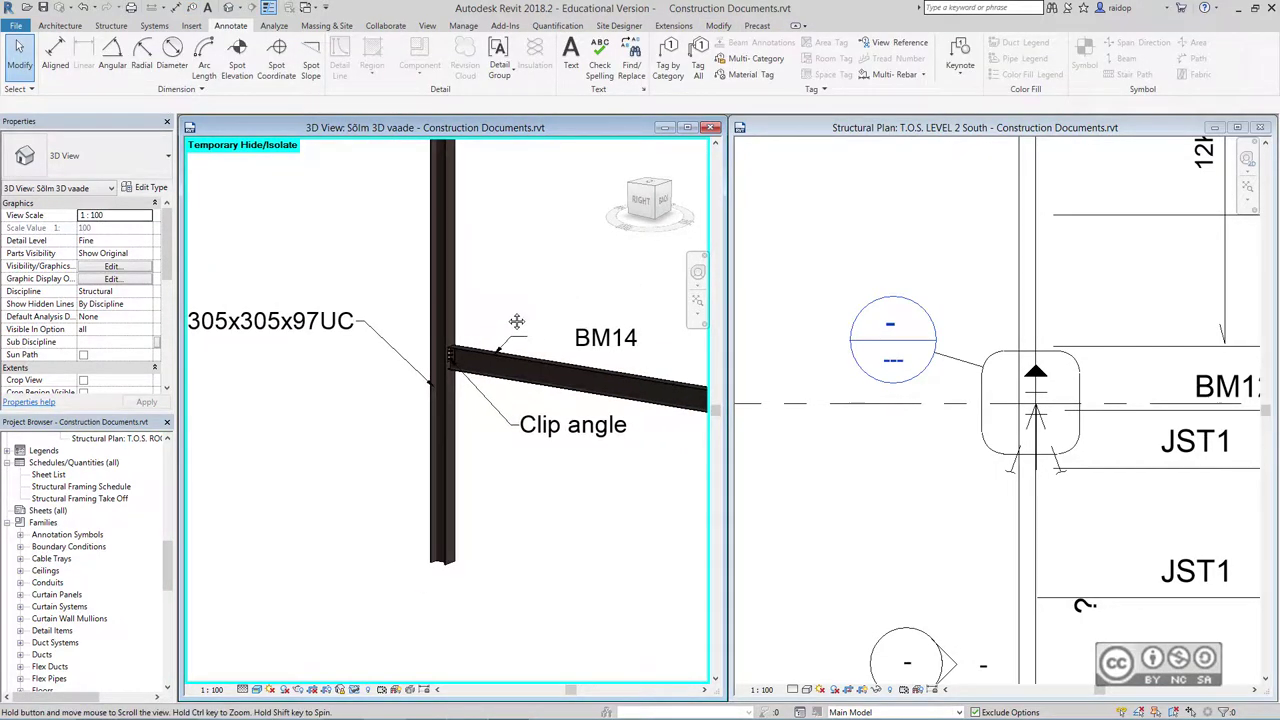
Close the 3D view so the T.O.S. LEVEL 2 South plan fills the drawing area
middle_click_drag(540, 317, 562, 322)
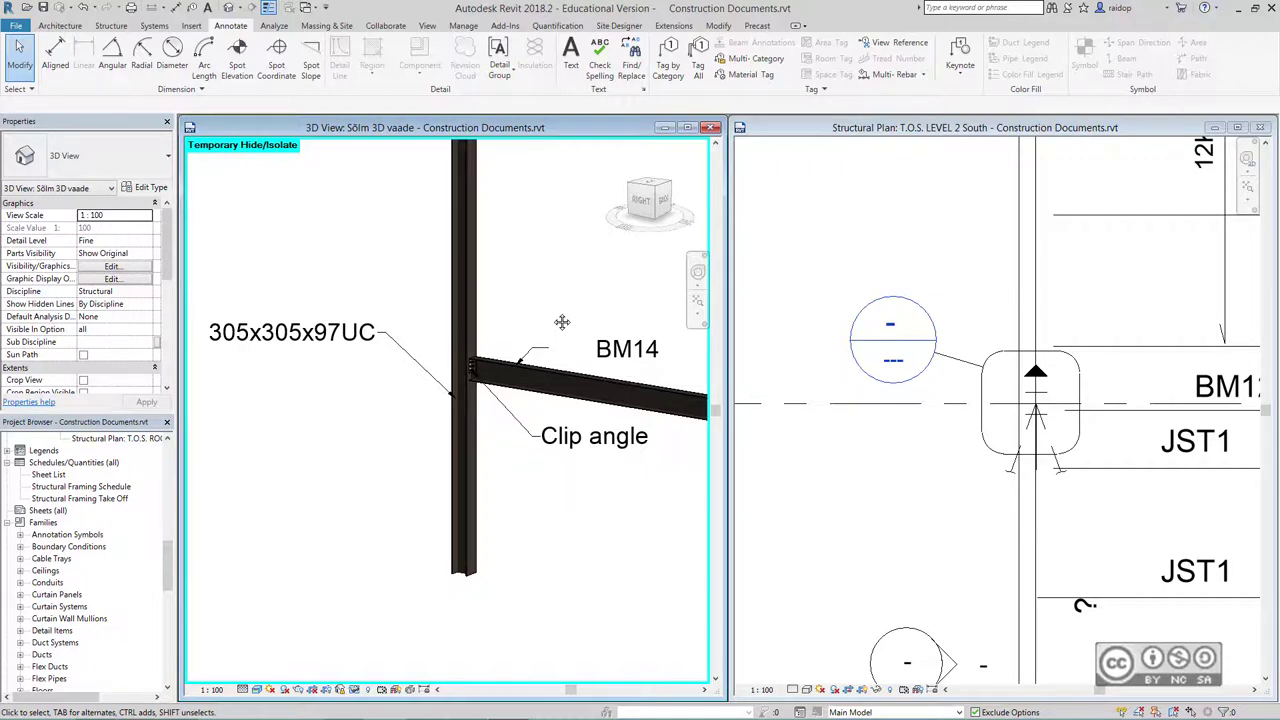
left_click(711, 128)
double_click(1022, 128)
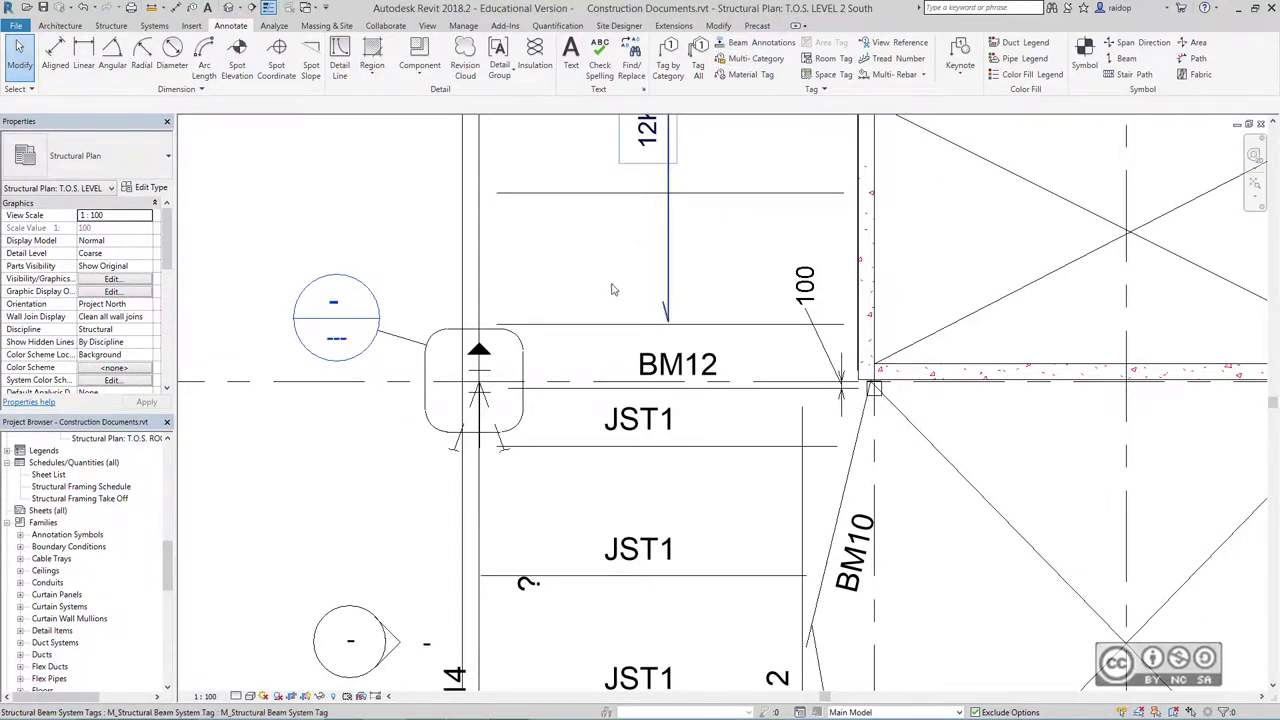
Open Section 1 and widen its crop region to include grid 1.5
scroll(570, 400, "down", 5)
scroll(575, 405, "up", 2)
scroll(580, 418, "up", 2)
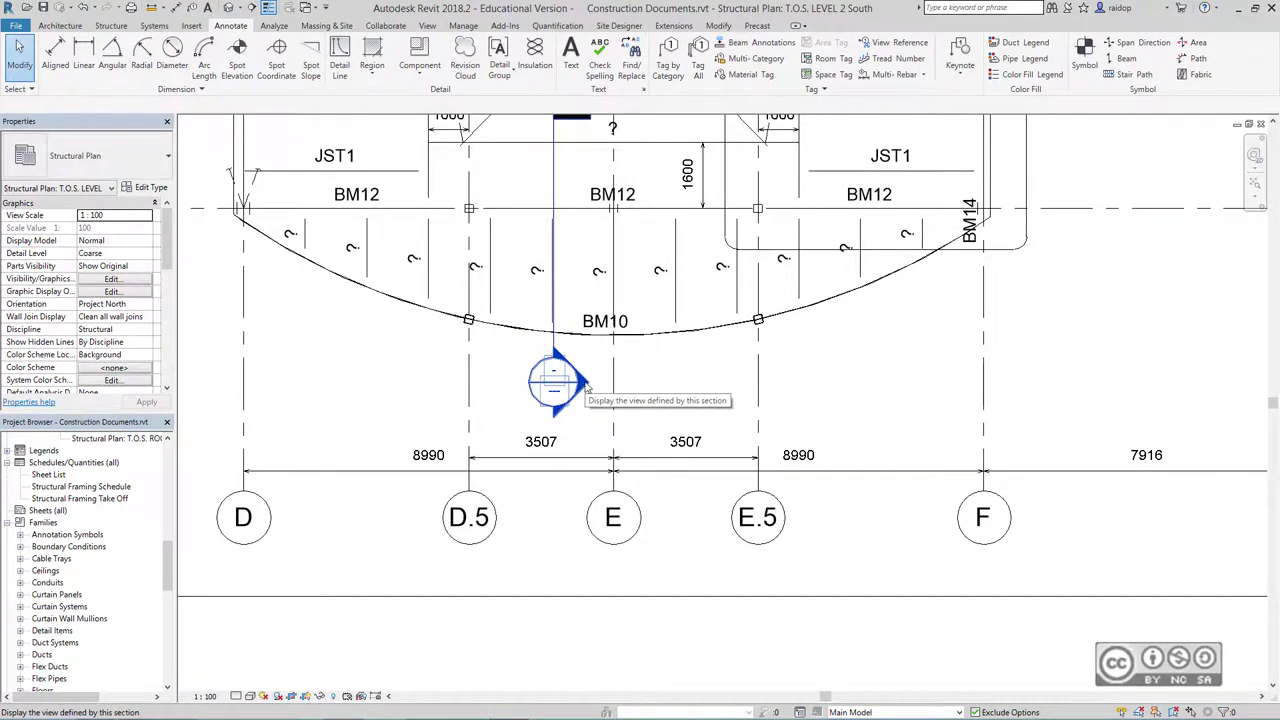
double_click(586, 388)
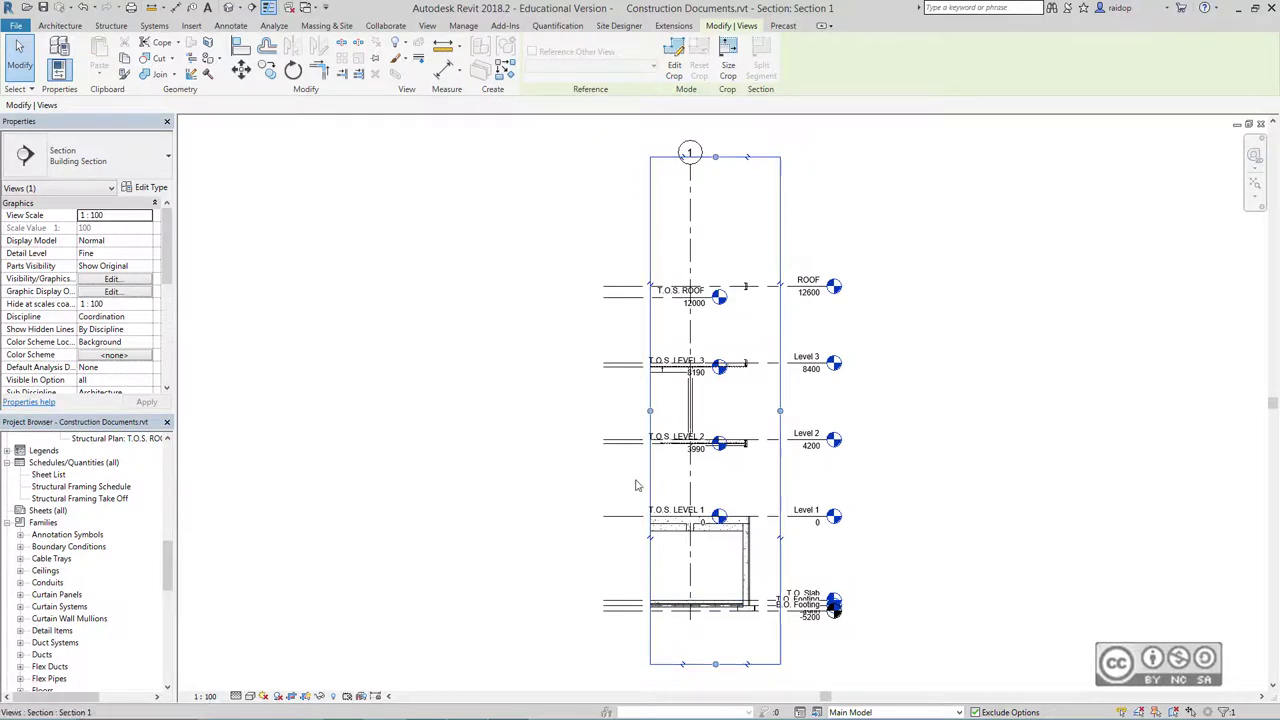
left_click_drag(650, 410, 587, 408)
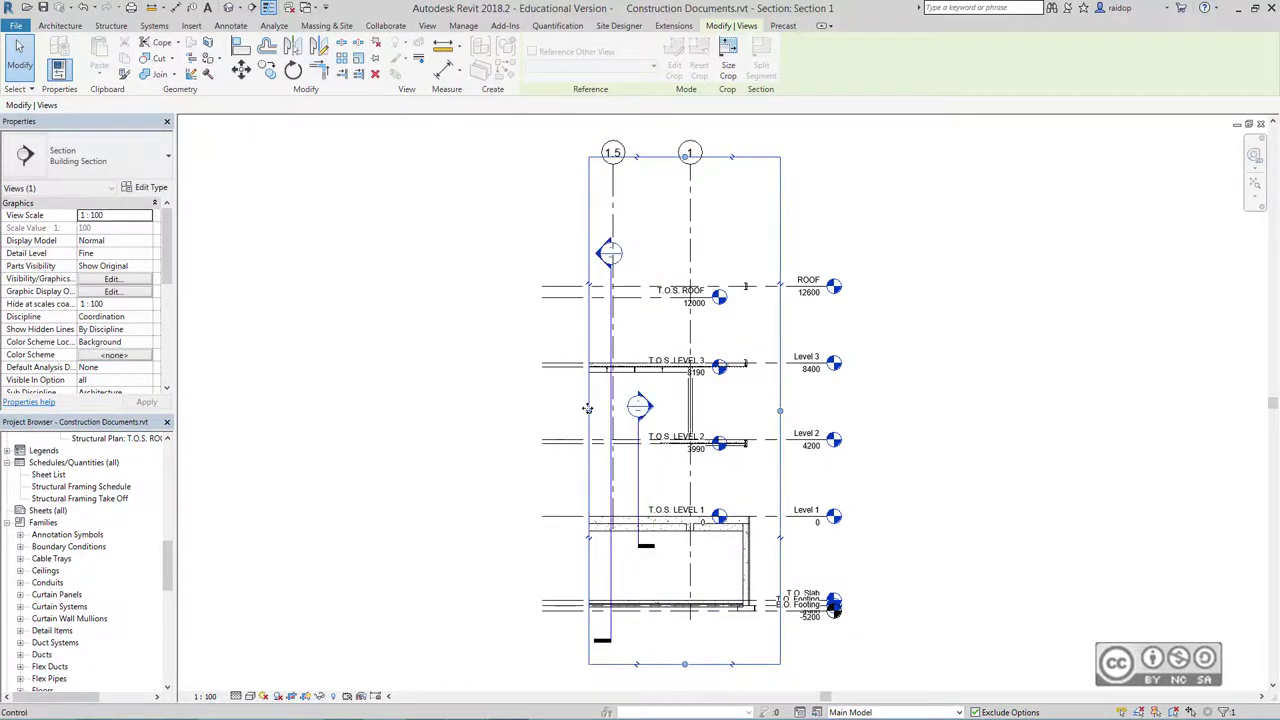
Extend the T.O.S. level lines right so their heads sit beside the Level 1–3 heads
scroll(740, 365, "up", 3)
left_click(521, 231)
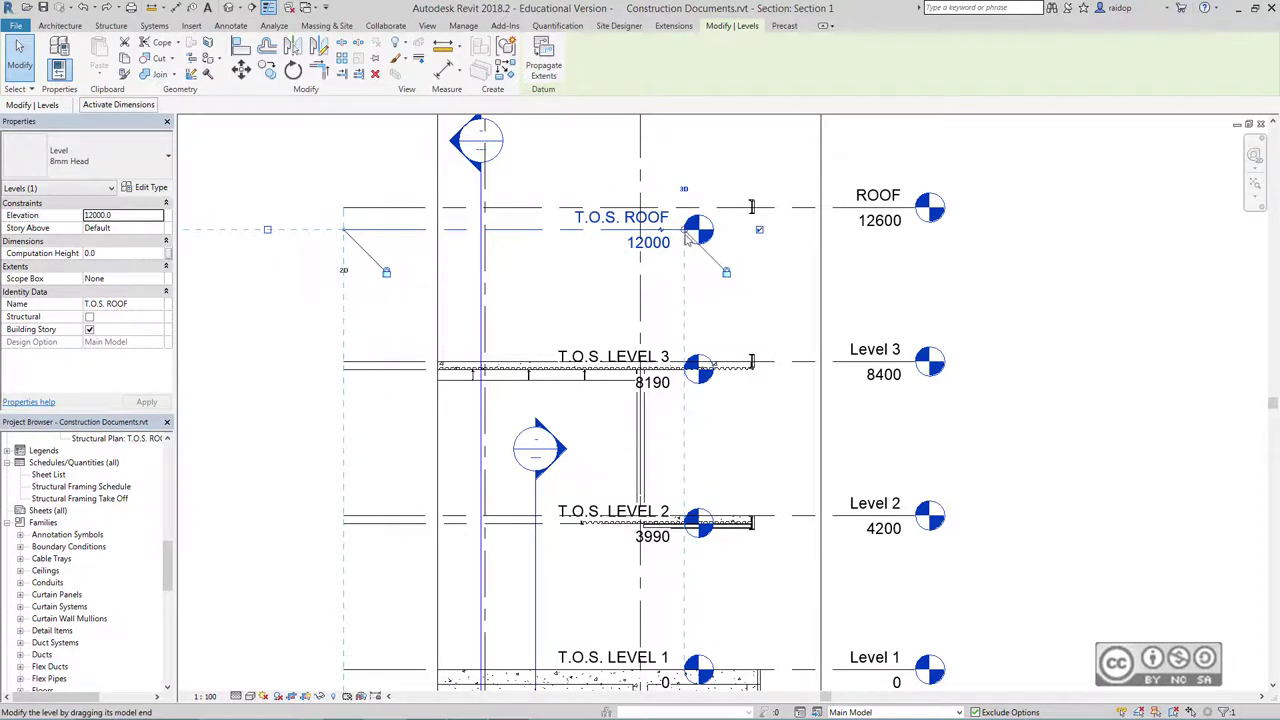
left_click_drag(759, 229, 905, 232)
left_click(795, 288)
scroll(775, 382, "up", 3)
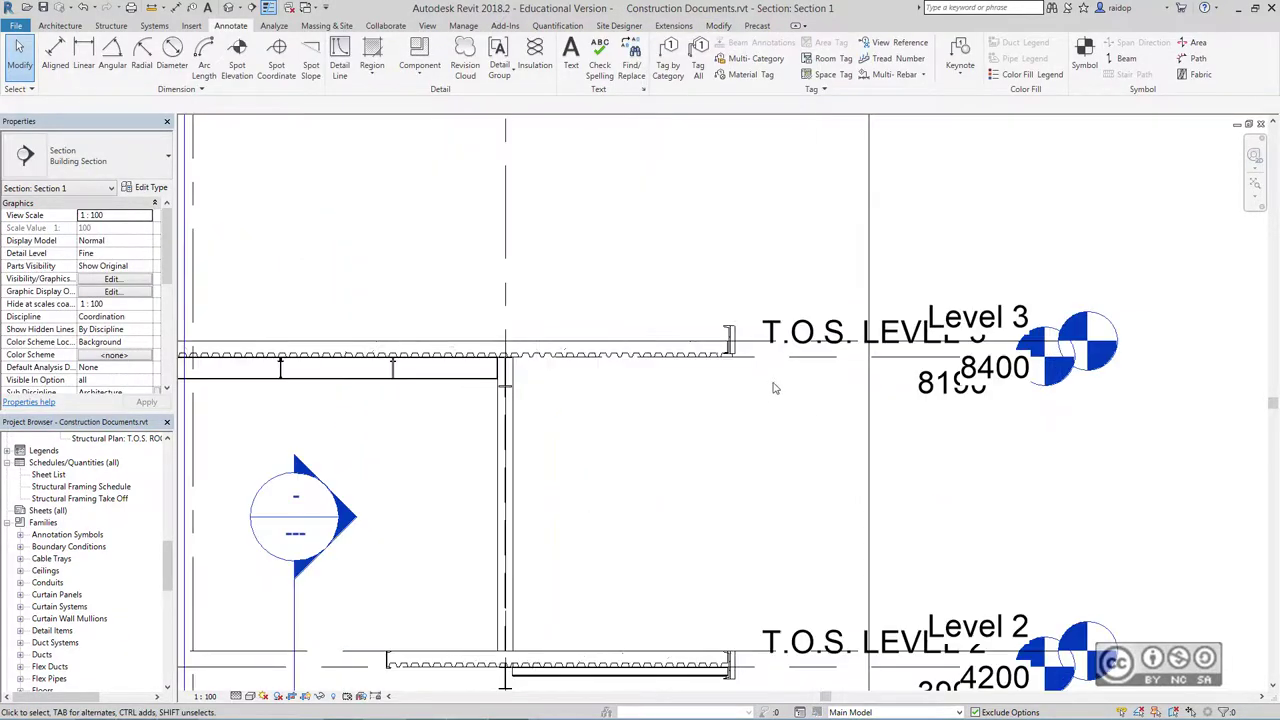
scroll(770, 397, "down", 2)
middle_click_drag(743, 414, 657, 277)
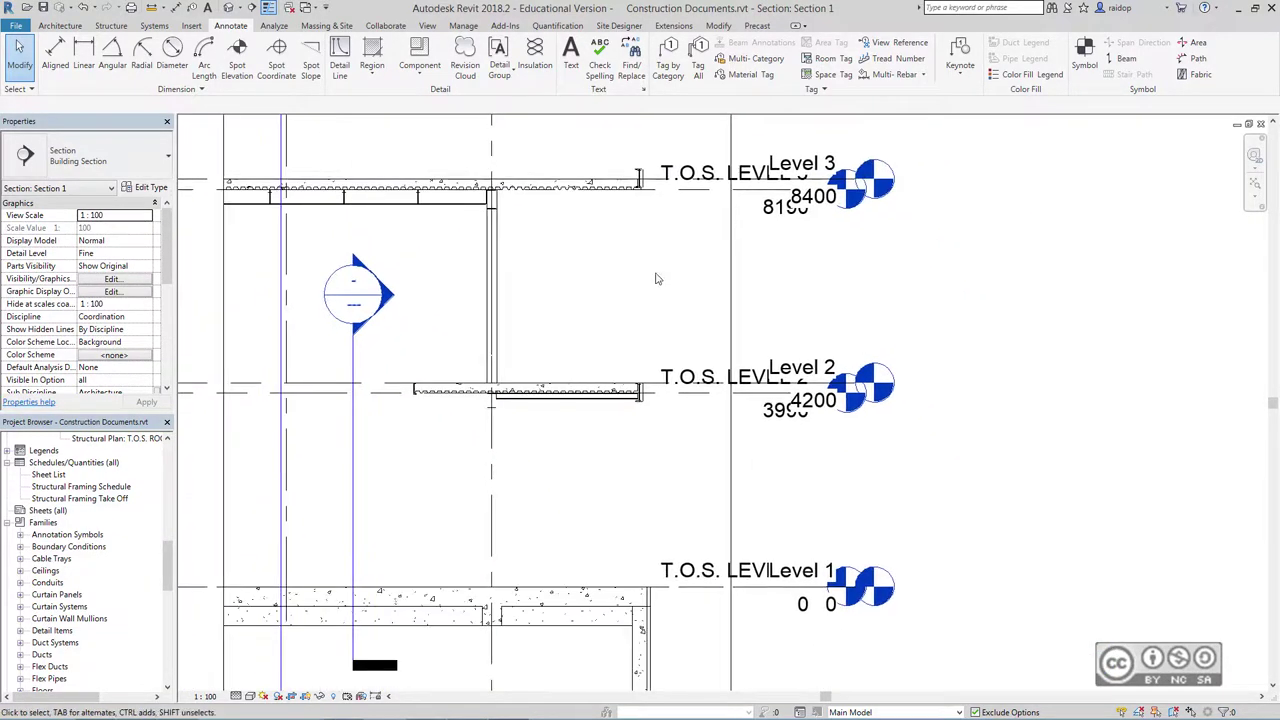
scroll(590, 317, "up", 2)
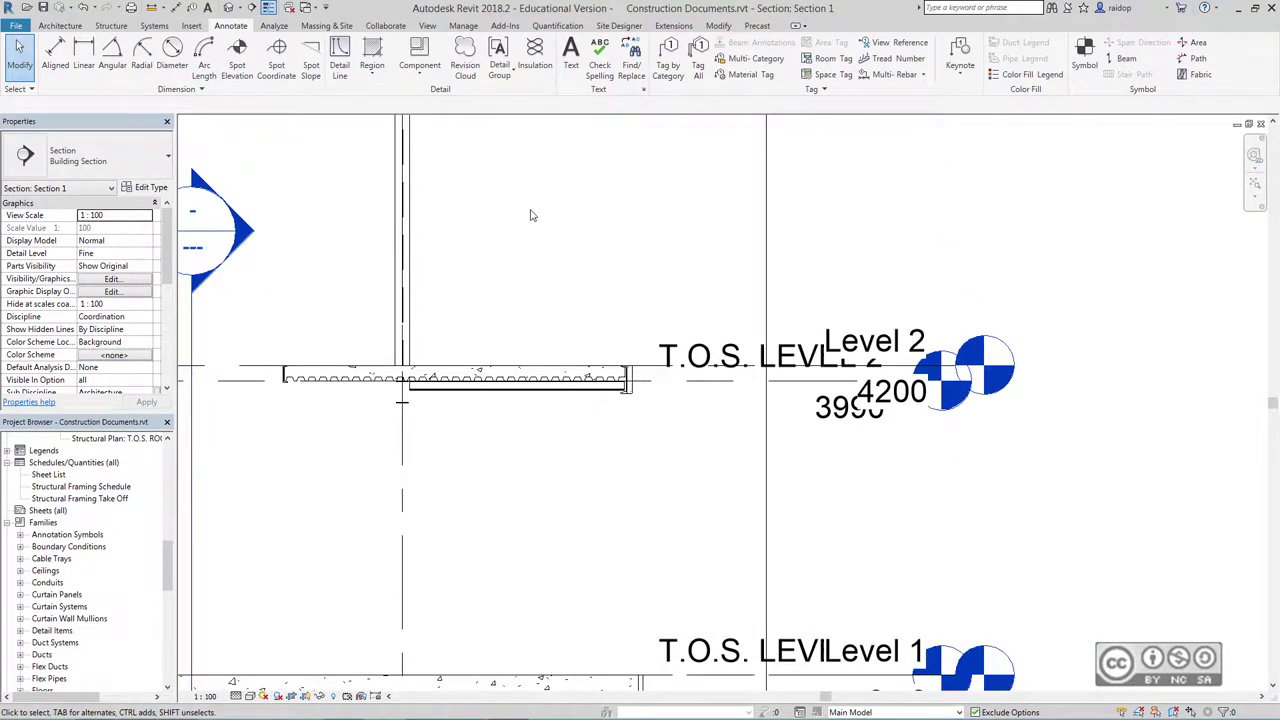
Draw a Detail callout around the beam end at T.O.S. LEVEL 2, raising its head above the beam
left_click(427, 25)
left_click(481, 48)
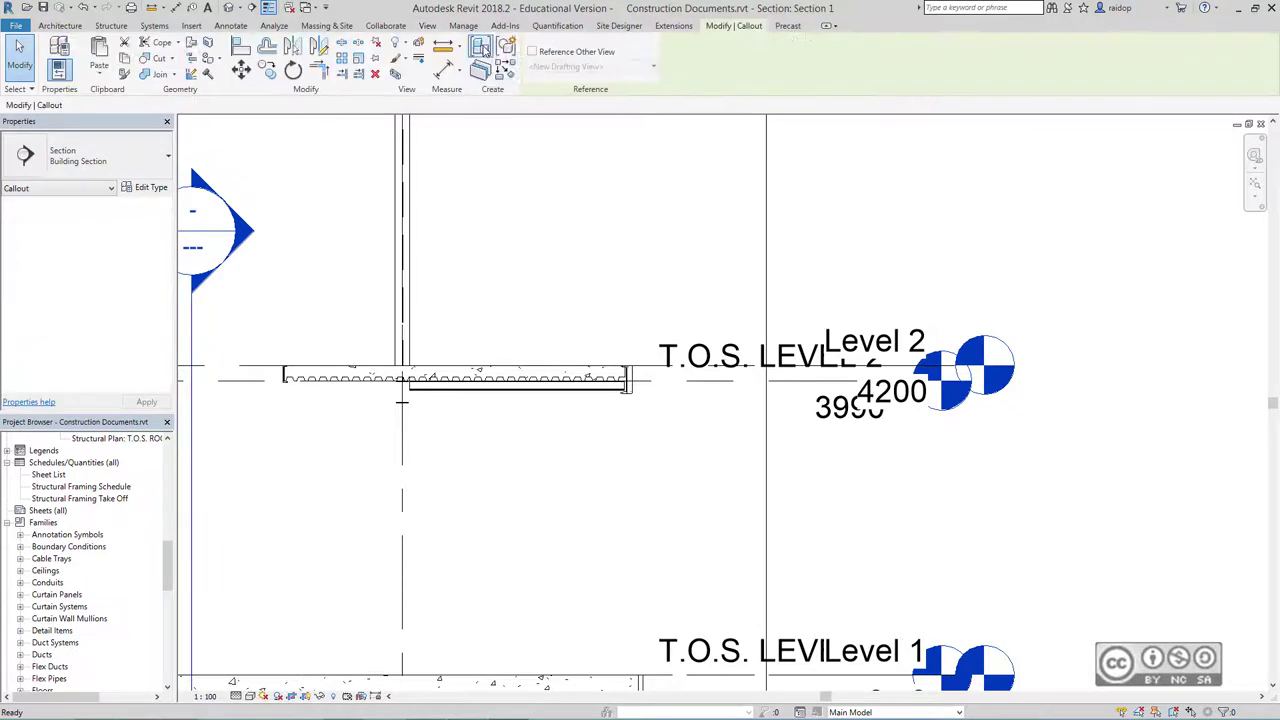
left_click(125, 160)
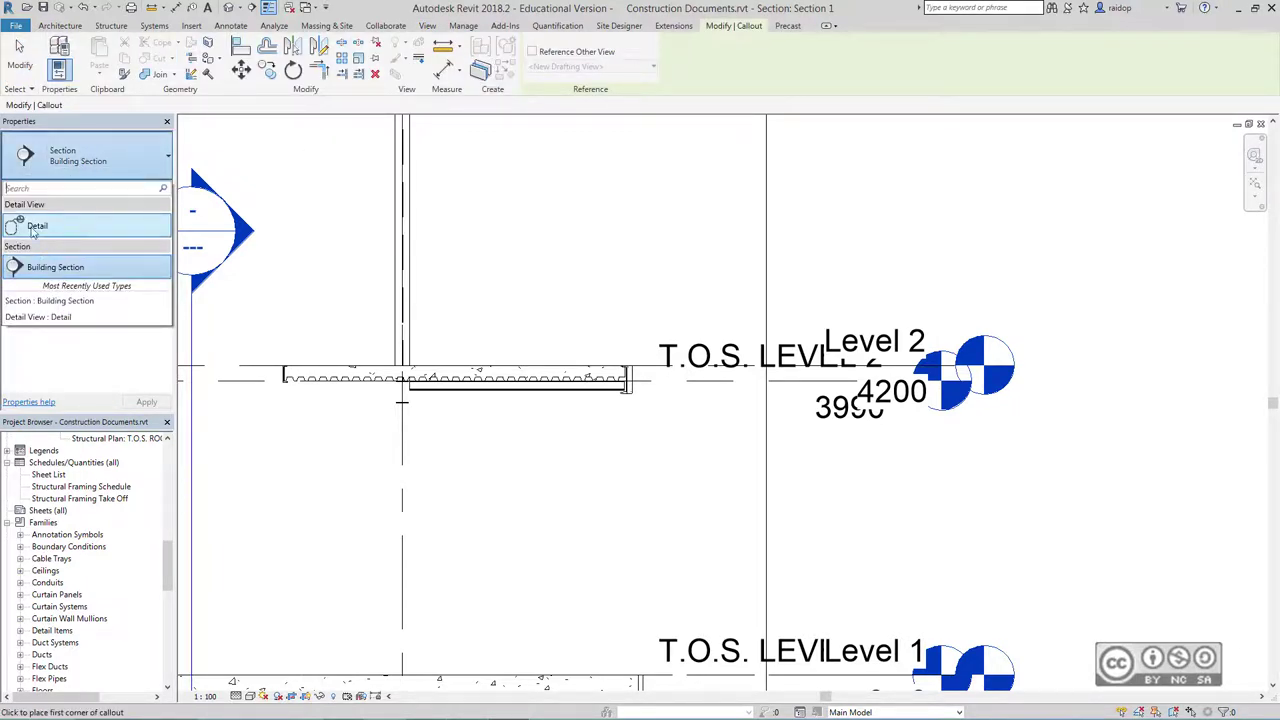
left_click(36, 227)
left_click(587, 330)
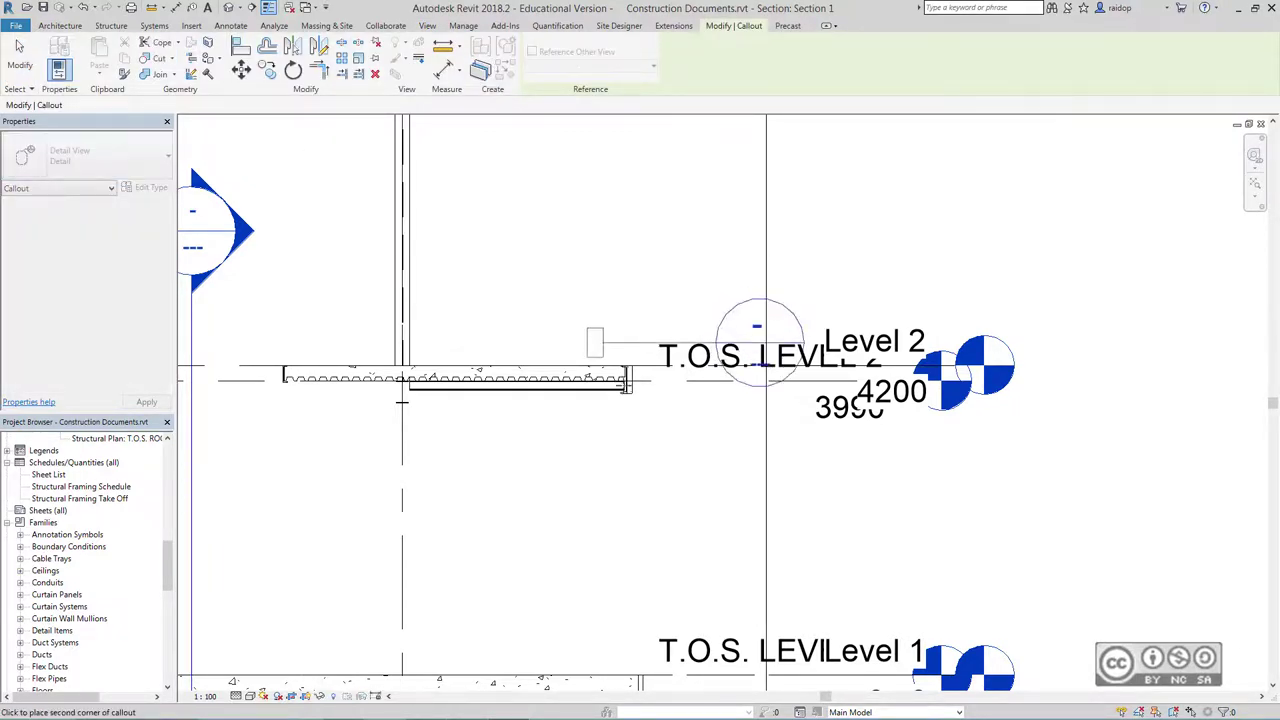
left_click(653, 421)
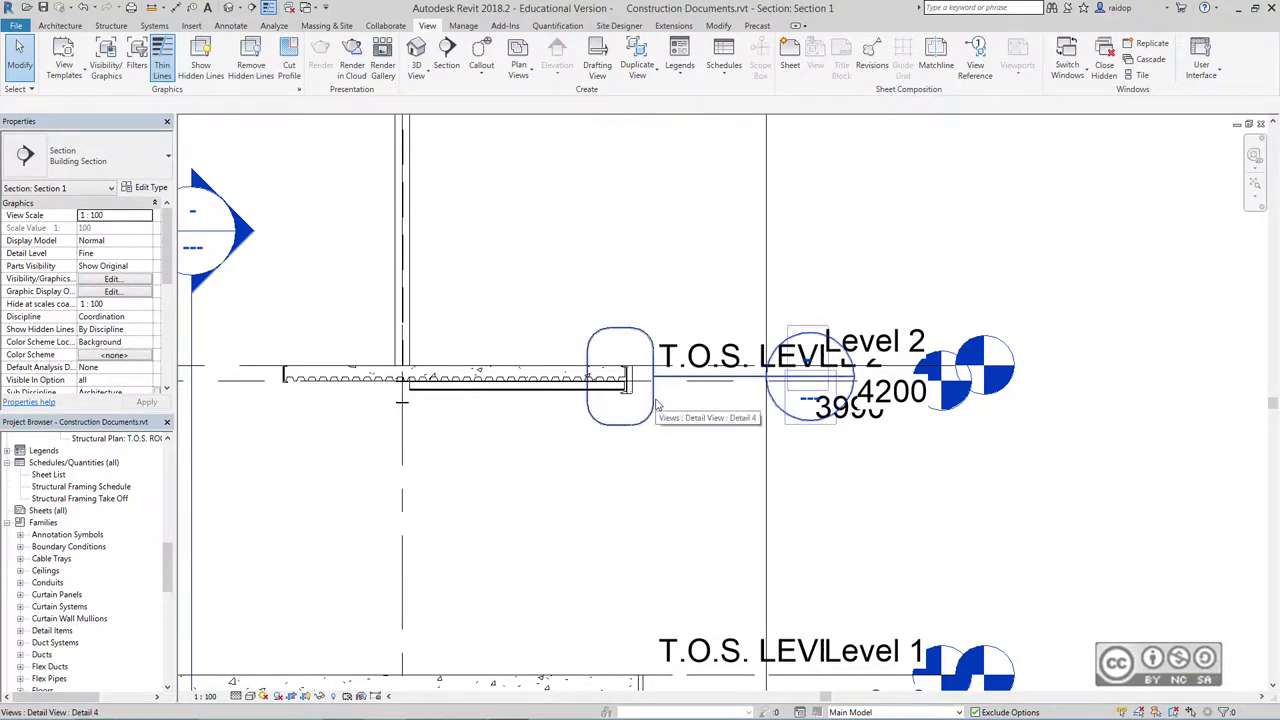
left_click(688, 424)
mouse_move(745, 392)
left_mouse_down()
mouse_move(734, 316)
mouse_move(725, 321)
left_mouse_up()
key("Escape")
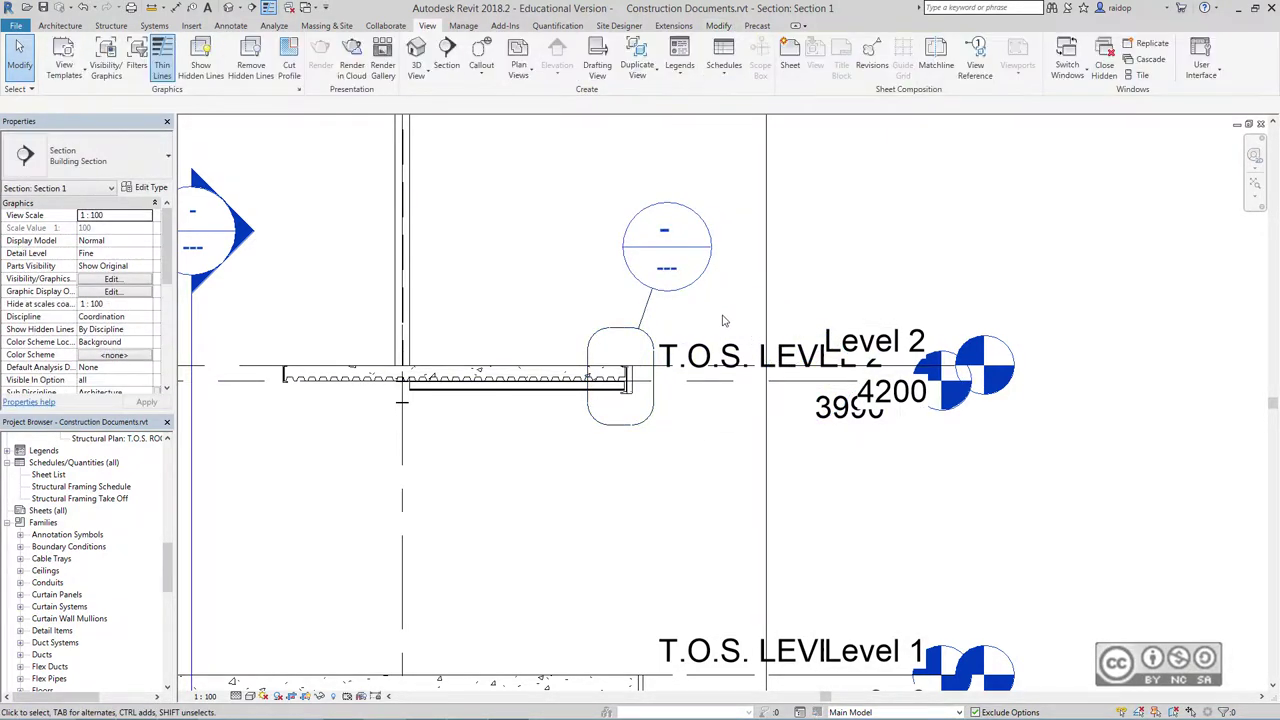
Switch back to the T.O.S. LEVEL 2 South plan and zoom out
key("ctrl+Tab")
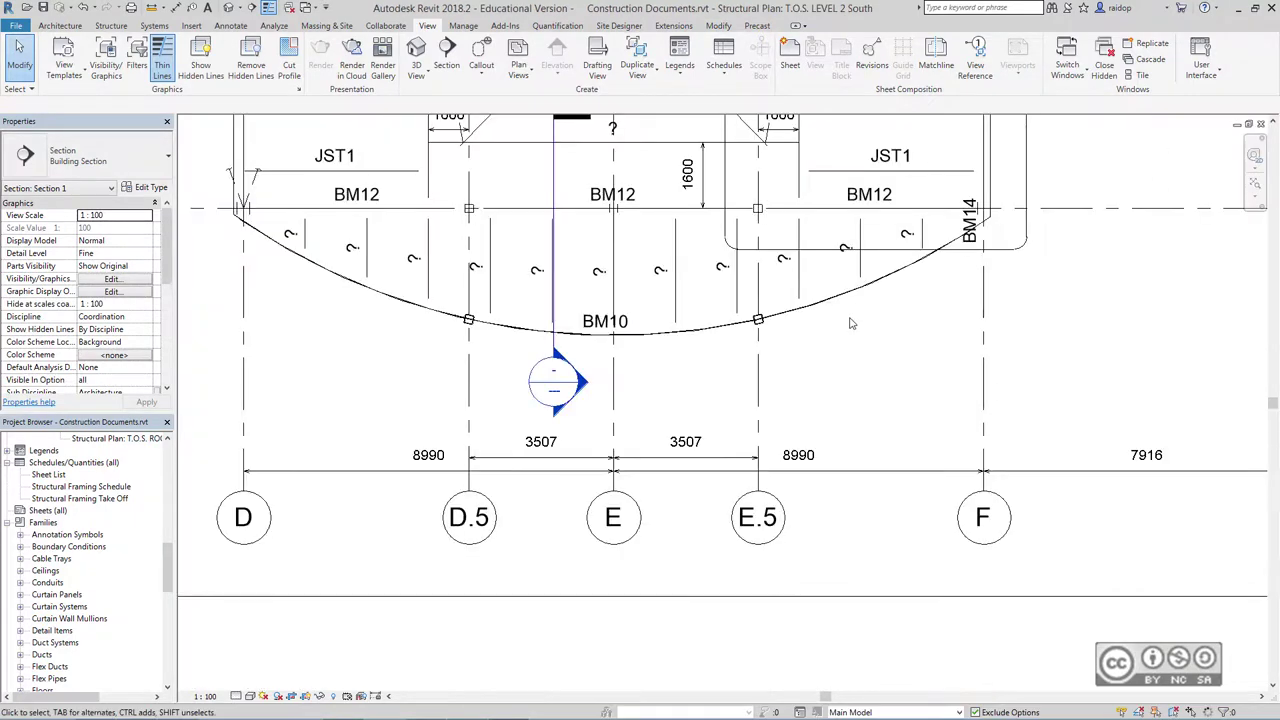
scroll(868, 342, "down", 1)
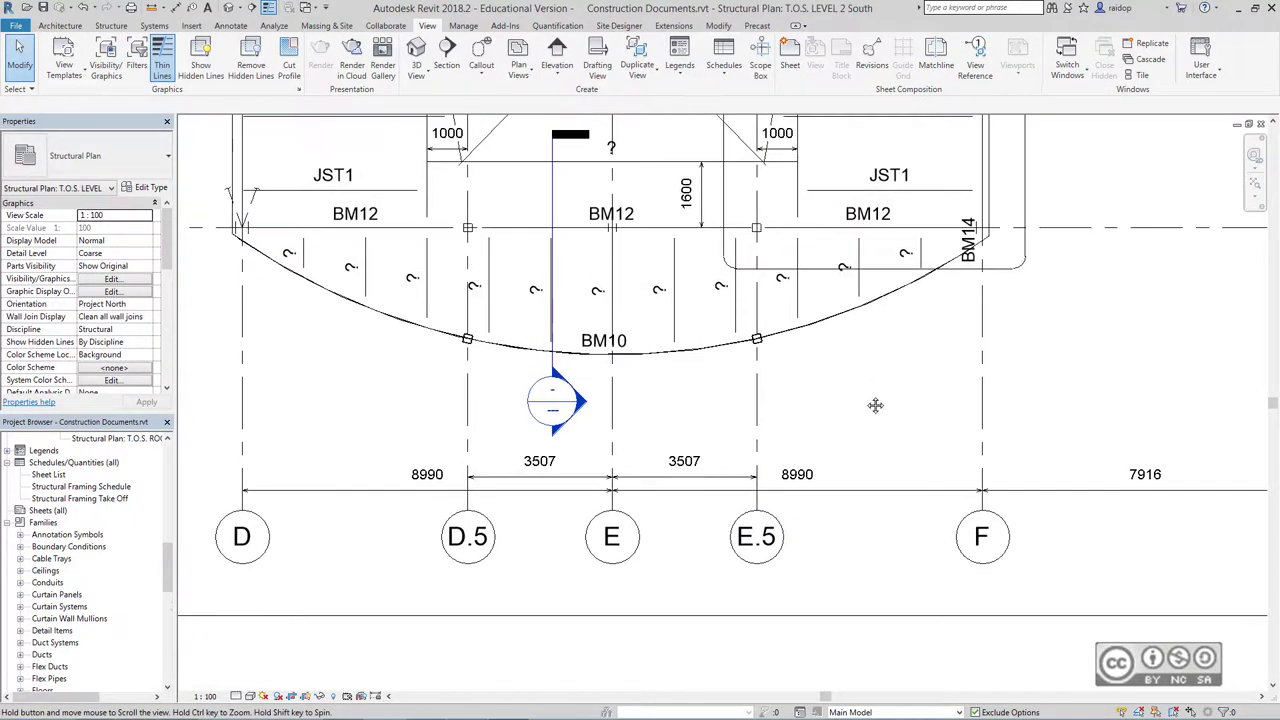
scroll(871, 330, "down", 2)
scroll(876, 360, "down", 1)
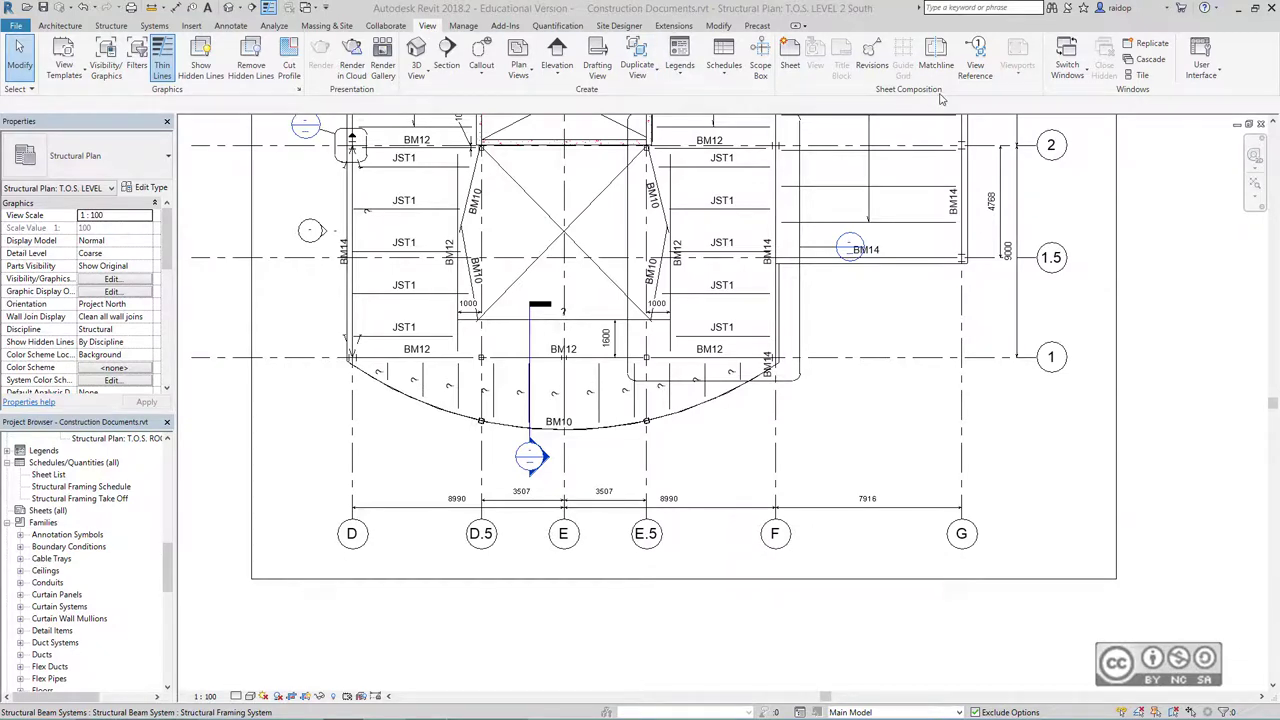
Convert placeholder sheets S2.0, S2.1, S3.0 and S3.1 into A1 metric sheets
left_click(790, 62)
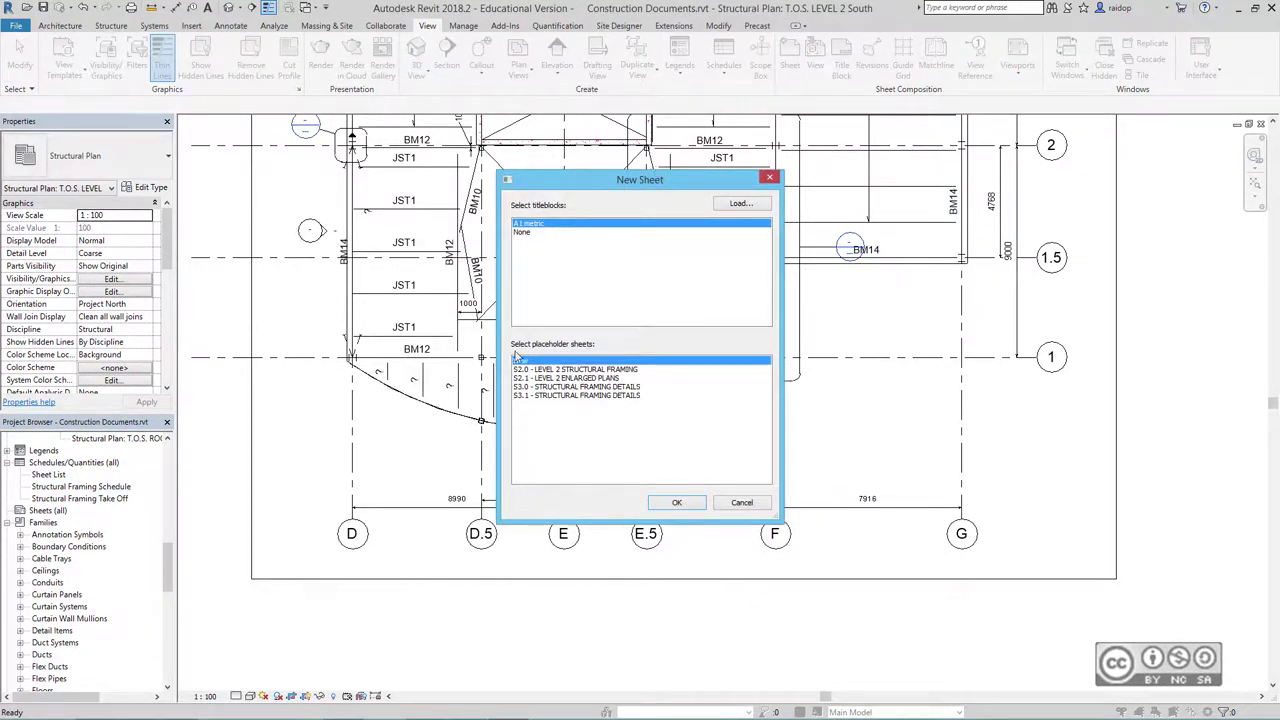
left_click(565, 369)
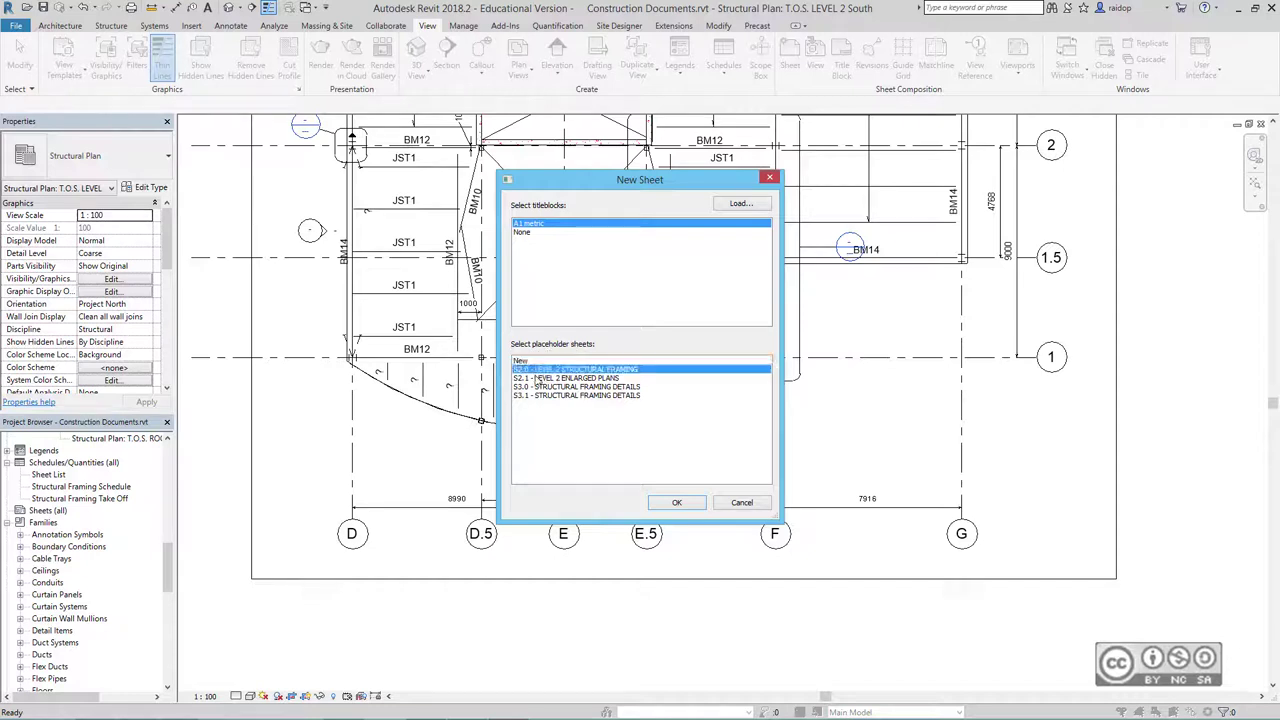
left_click(533, 387, "shift")
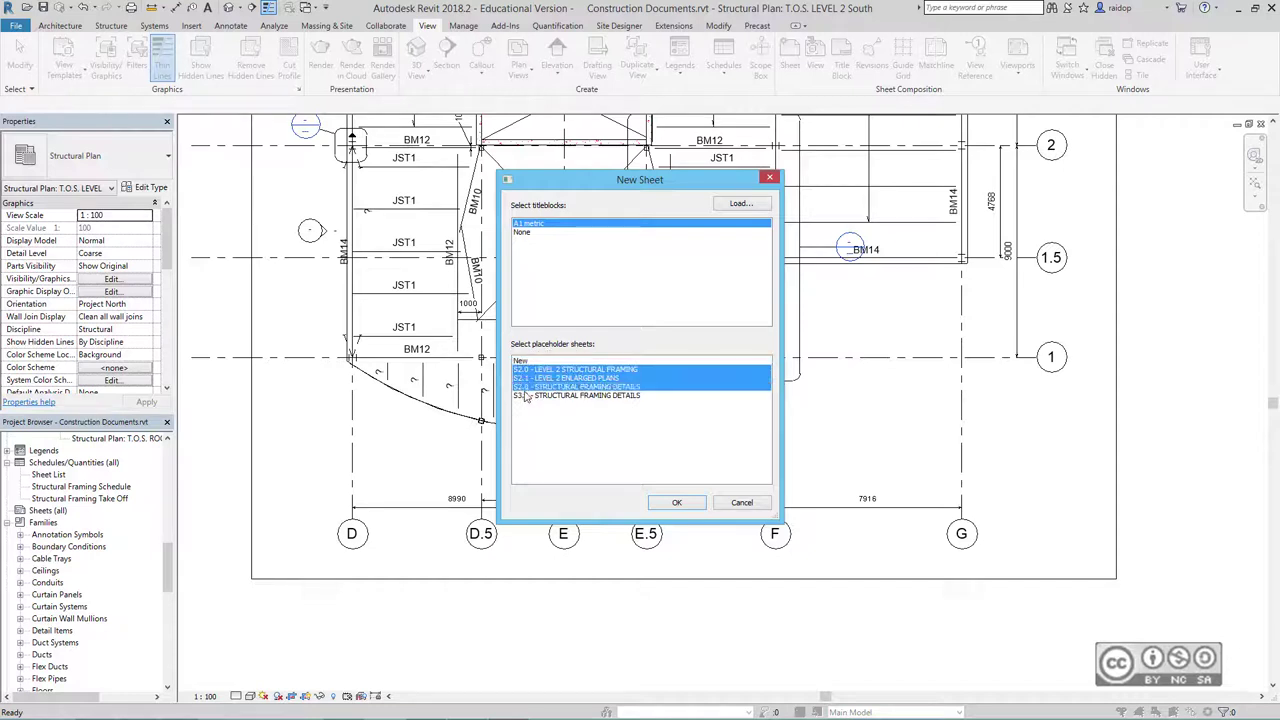
left_click(524, 396, "shift")
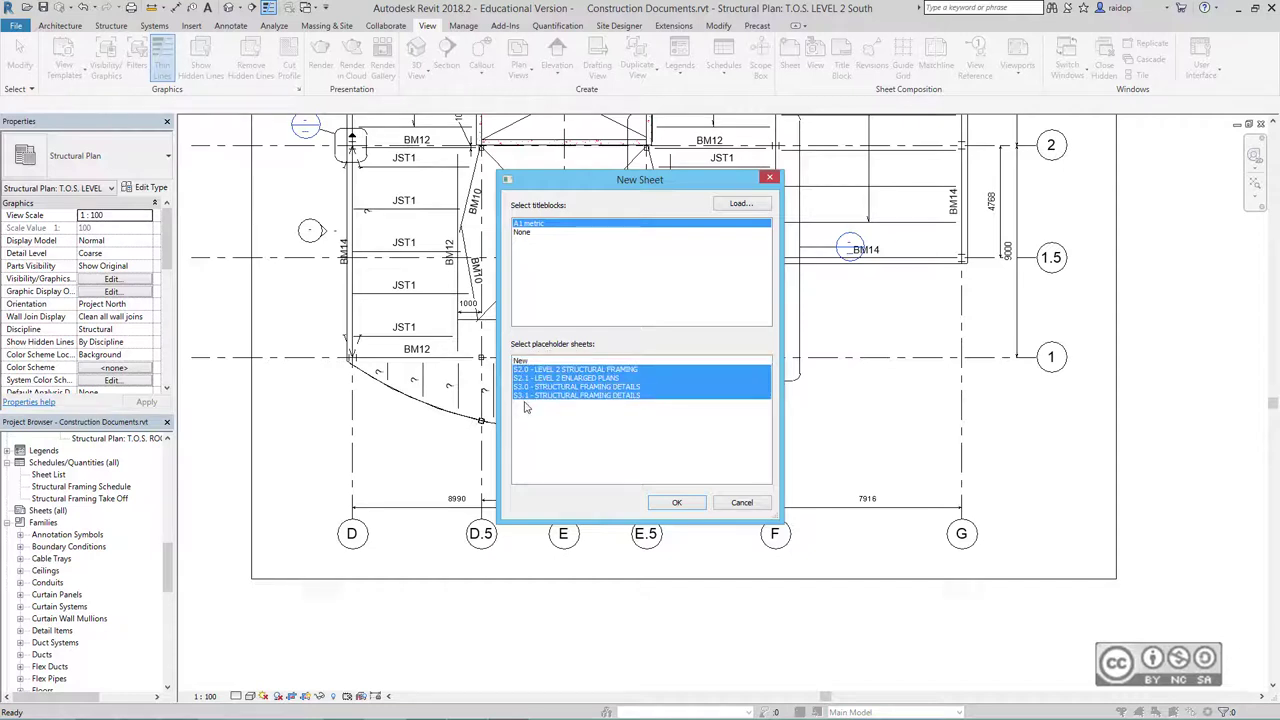
left_click(675, 503)
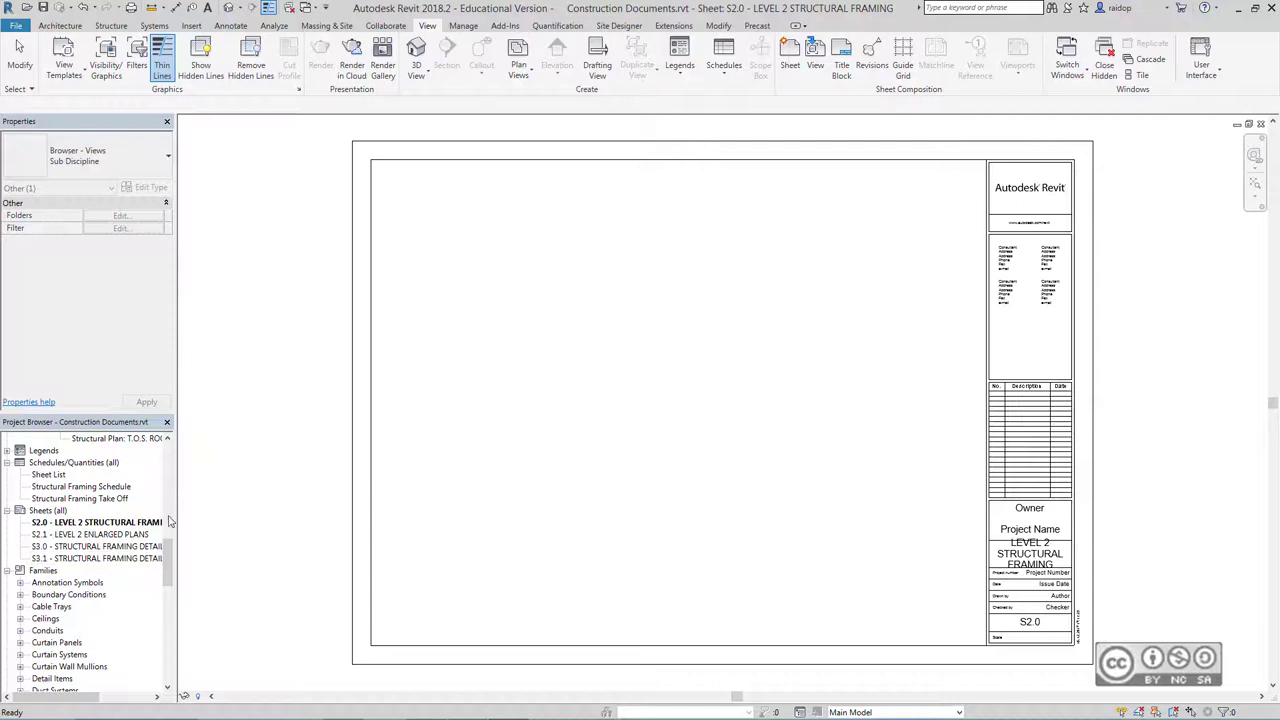
Place the T.O.S. LEVEL 2 South plan on sheet S2.0
scroll(100, 540, "up", 3)
scroll(100, 540, "up", 2)
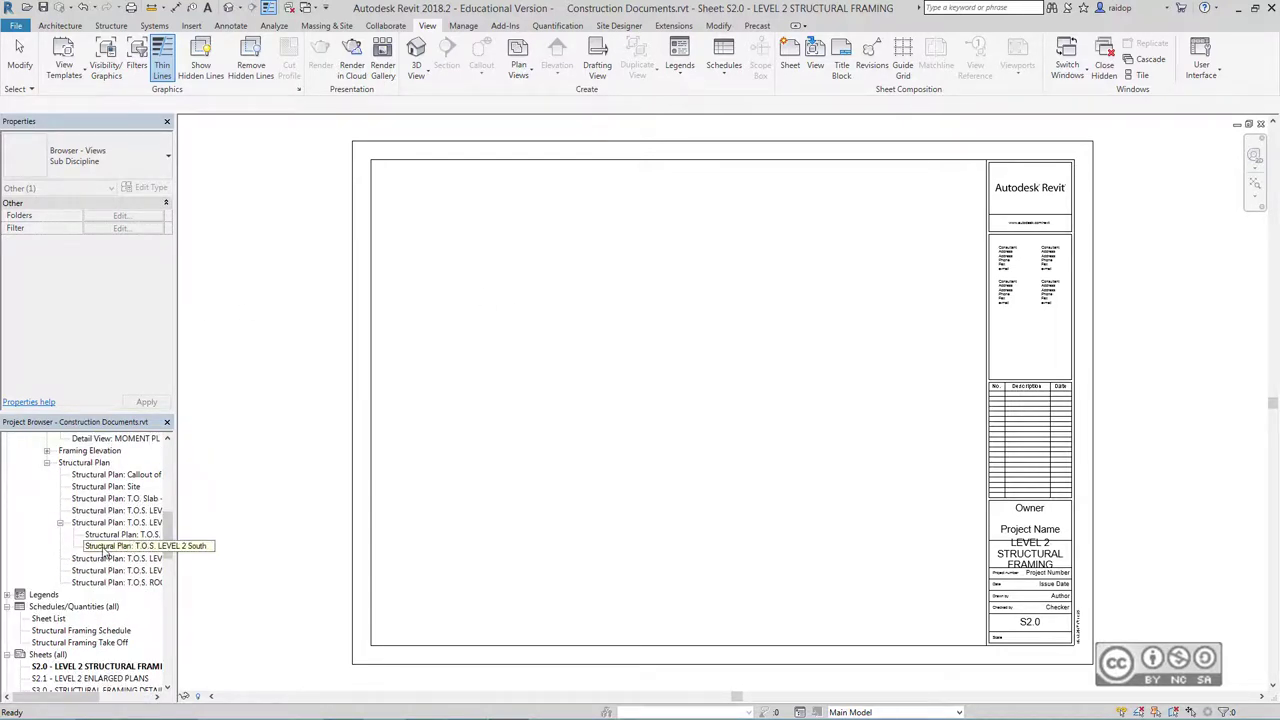
left_click_drag(104, 553, 576, 415)
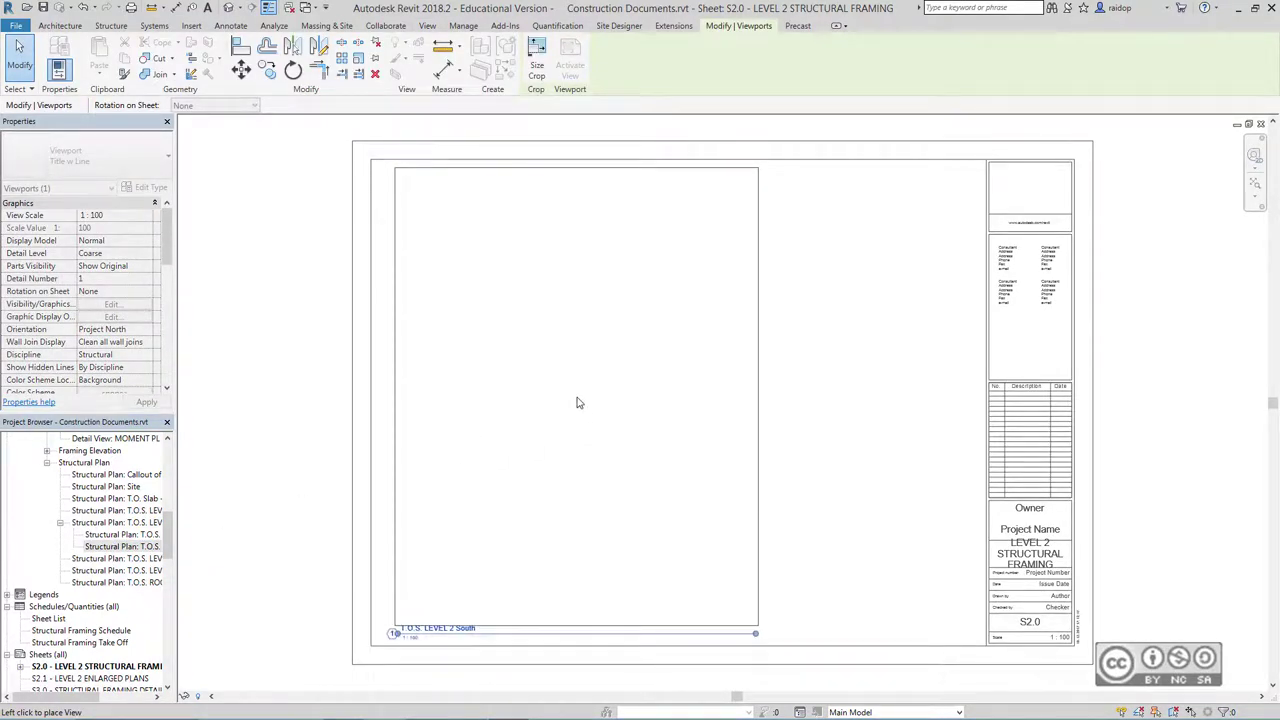
left_click(586, 401)
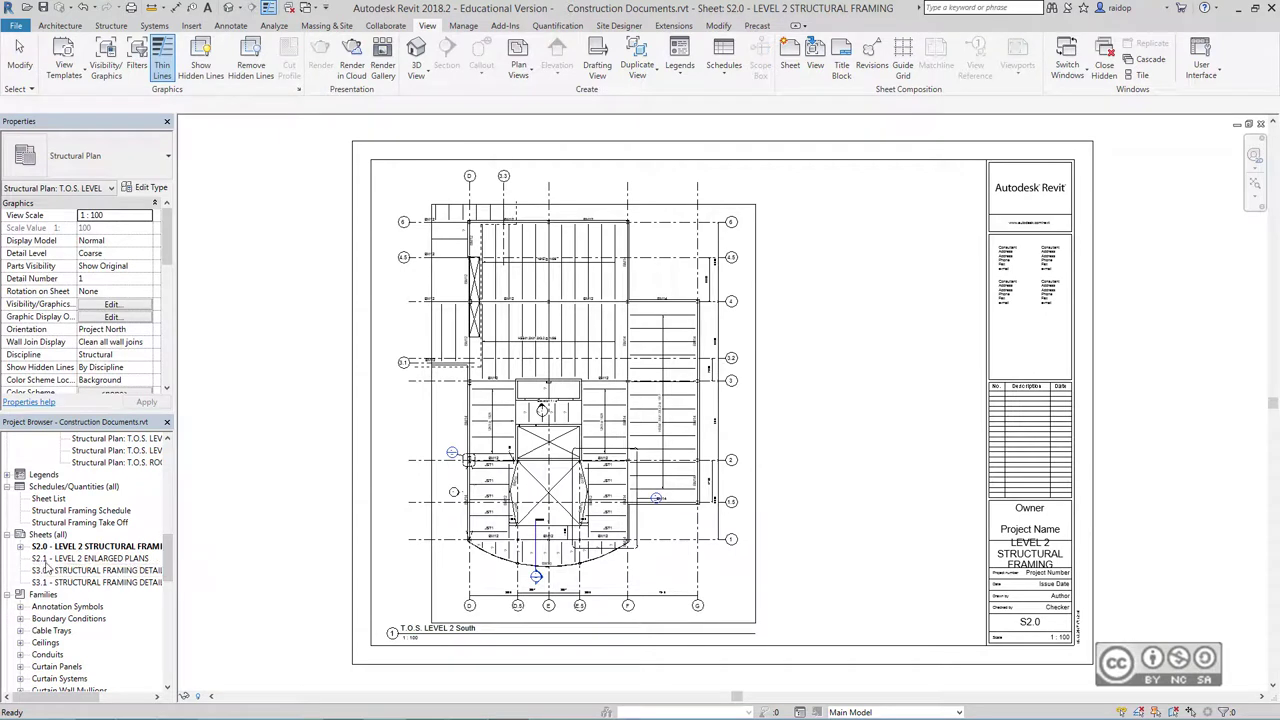
Place the Callout of T.O.S. LEVEL 3 plan on sheet S2.1 LEVEL 2 ENLARGED PLANS
double_click(60, 558)
scroll(100, 530, "up", 4)
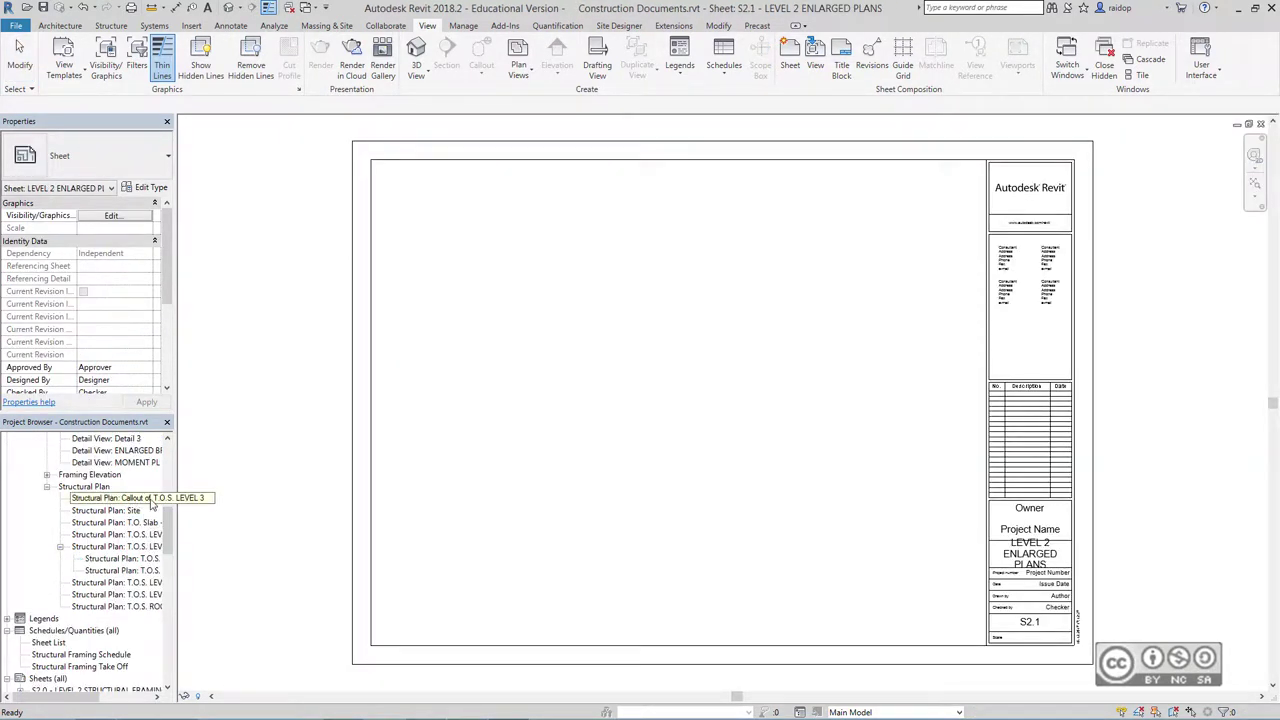
left_click_drag(147, 503, 523, 306)
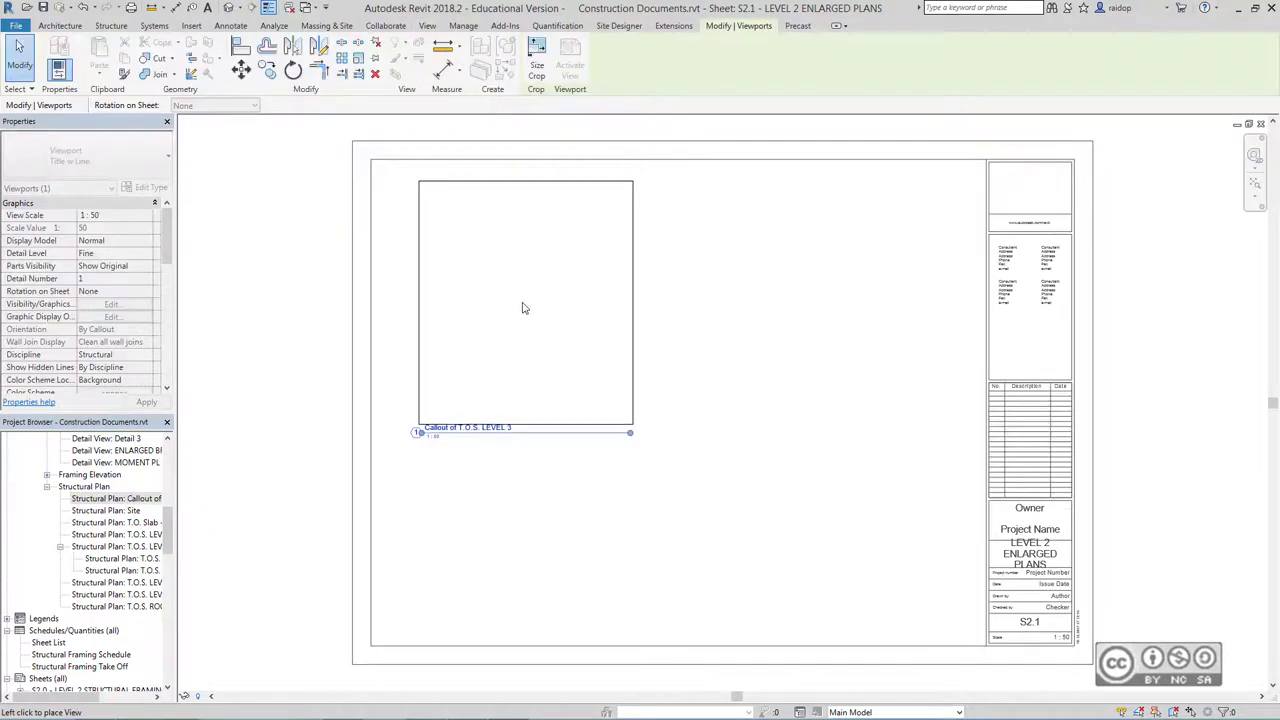
left_click(523, 306)
Place ENLARGED BRACE TO MOMENT FRAME and Detail 0 side by side on sheet S3.0
double_click(46, 476)
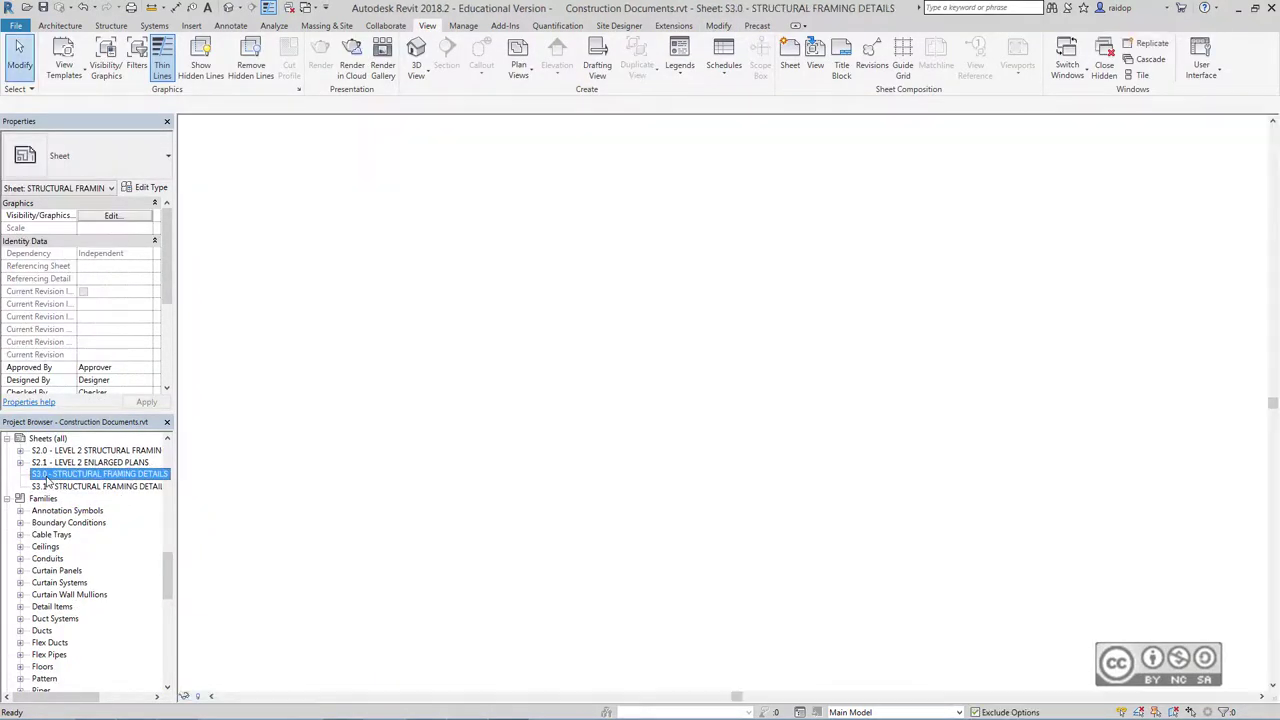
left_click_drag(172, 579, 178, 511)
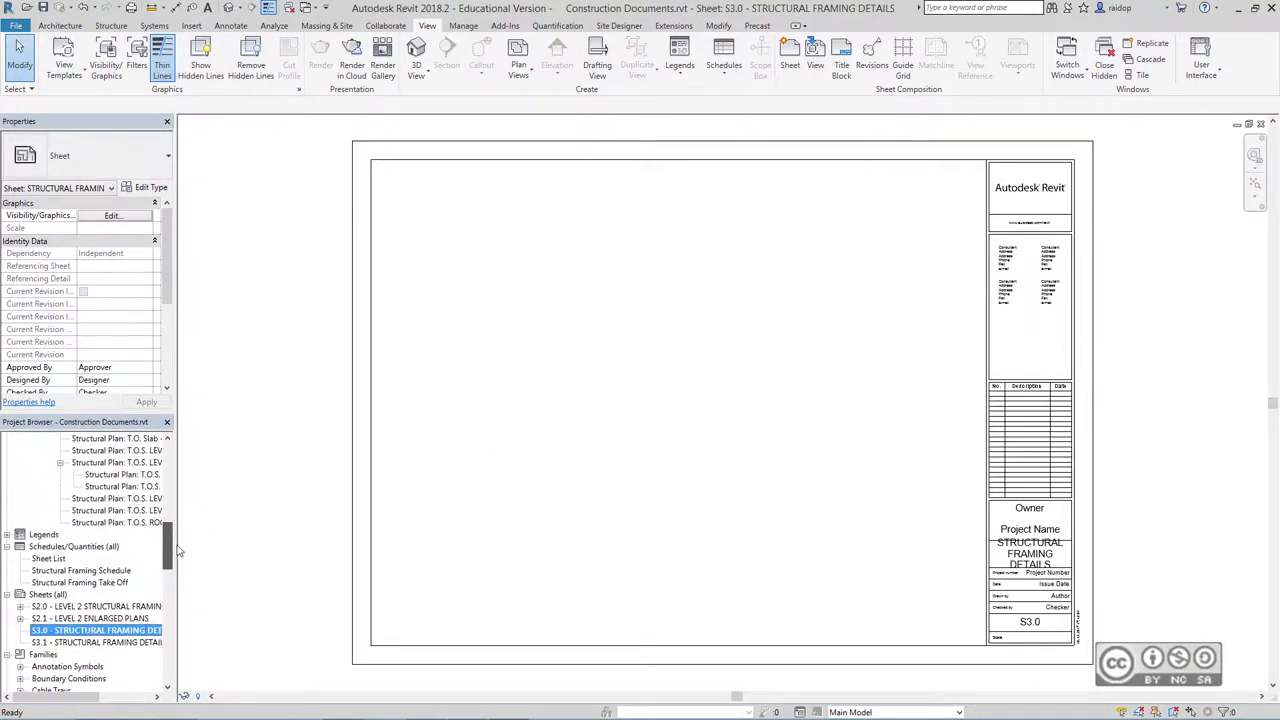
scroll(88, 471, "down", 2)
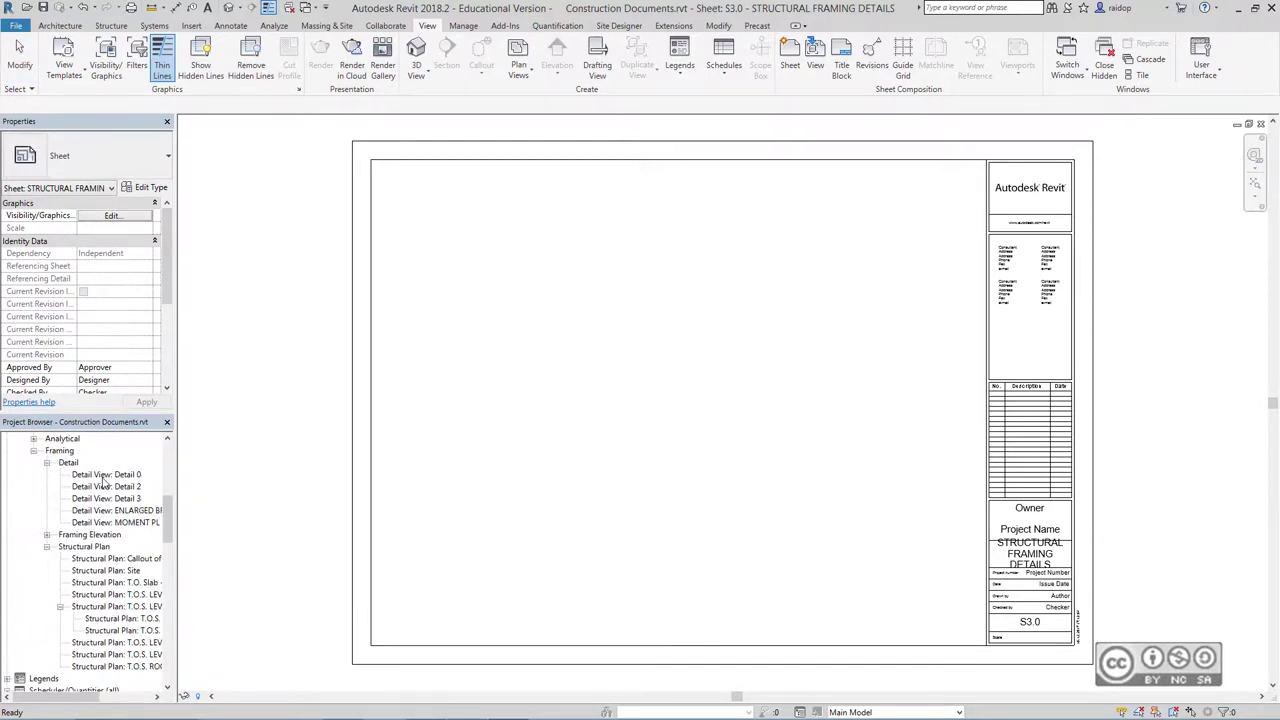
left_click(113, 511)
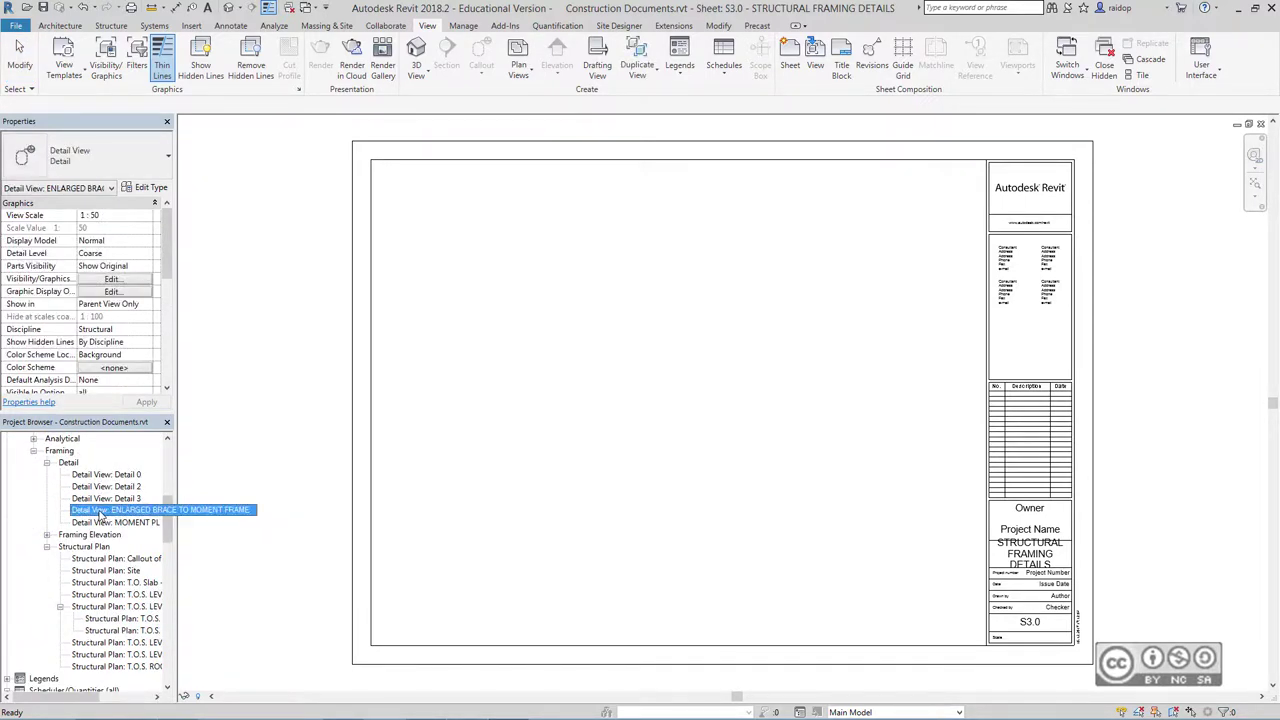
left_click(103, 475)
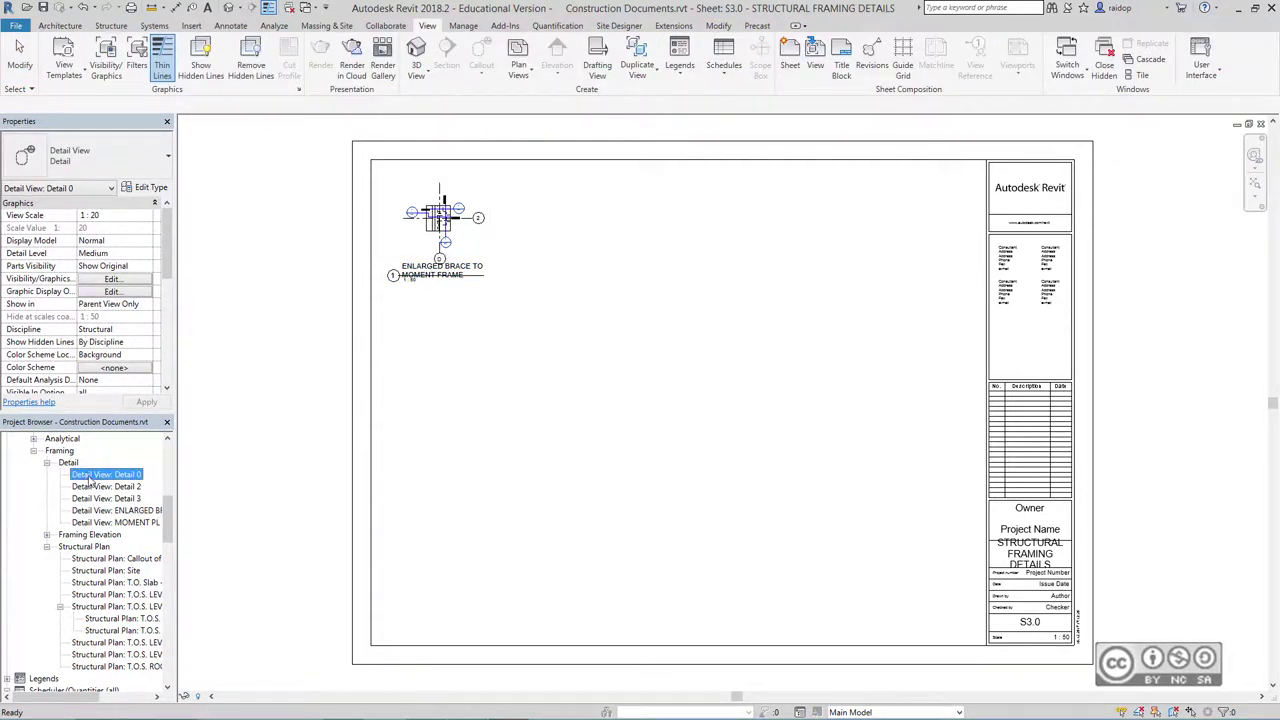
left_click_drag(90, 480, 590, 265)
left_click(115, 642)
Move the LEVEL 2 South callout plan onto sheet S2.1 beside the LEVEL 3 callout
scroll(170, 555, "down", 3)
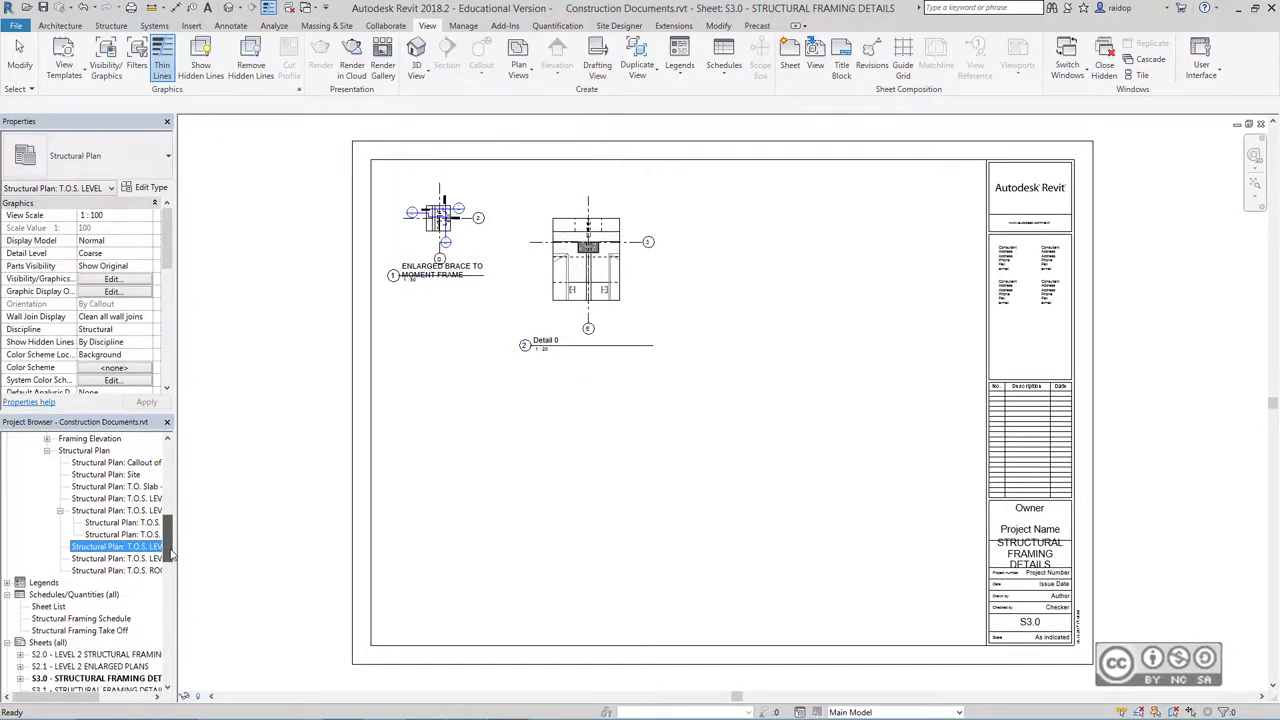
left_click_drag(172, 547, 172, 541)
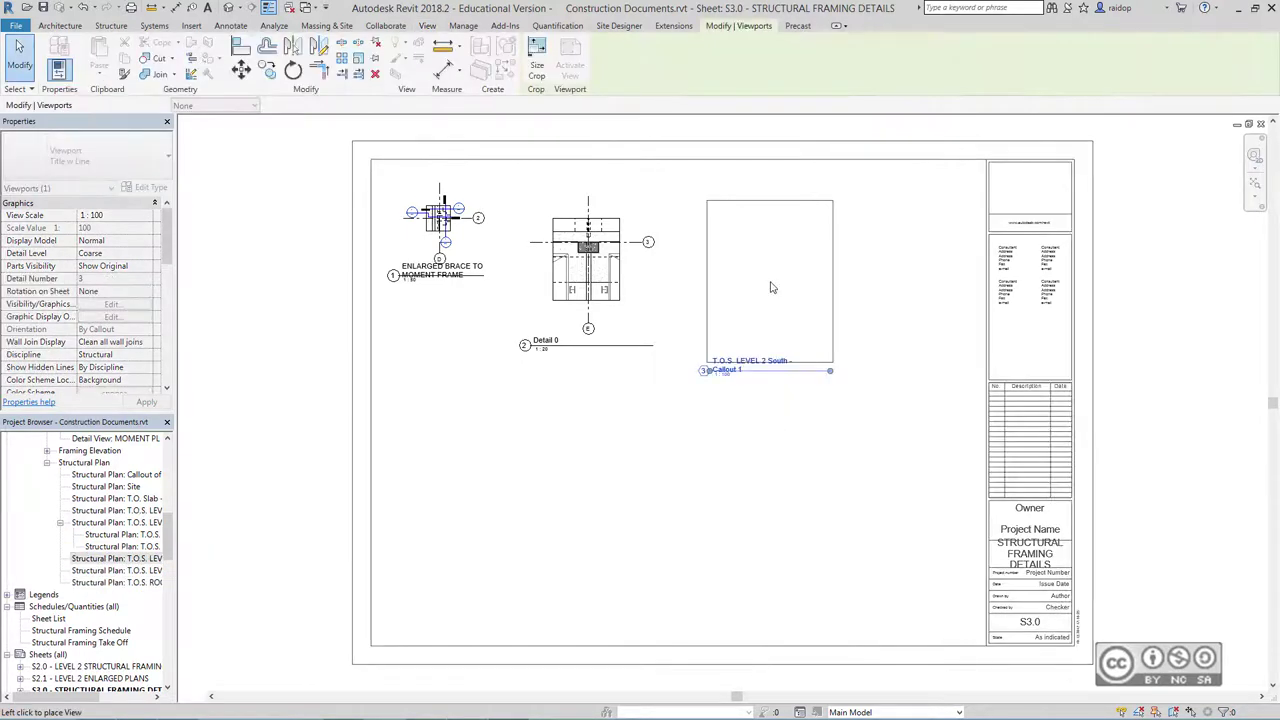
left_click(770, 285)
left_click_drag(170, 536, 165, 568)
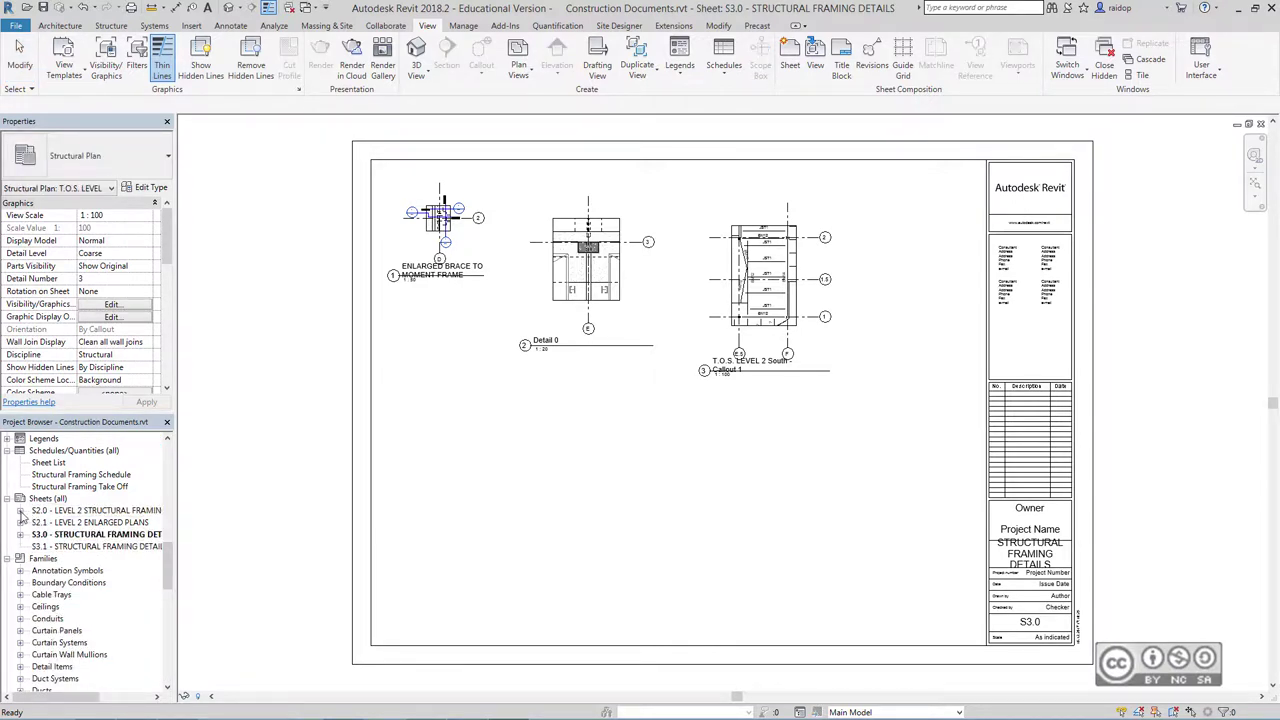
left_click(20, 511)
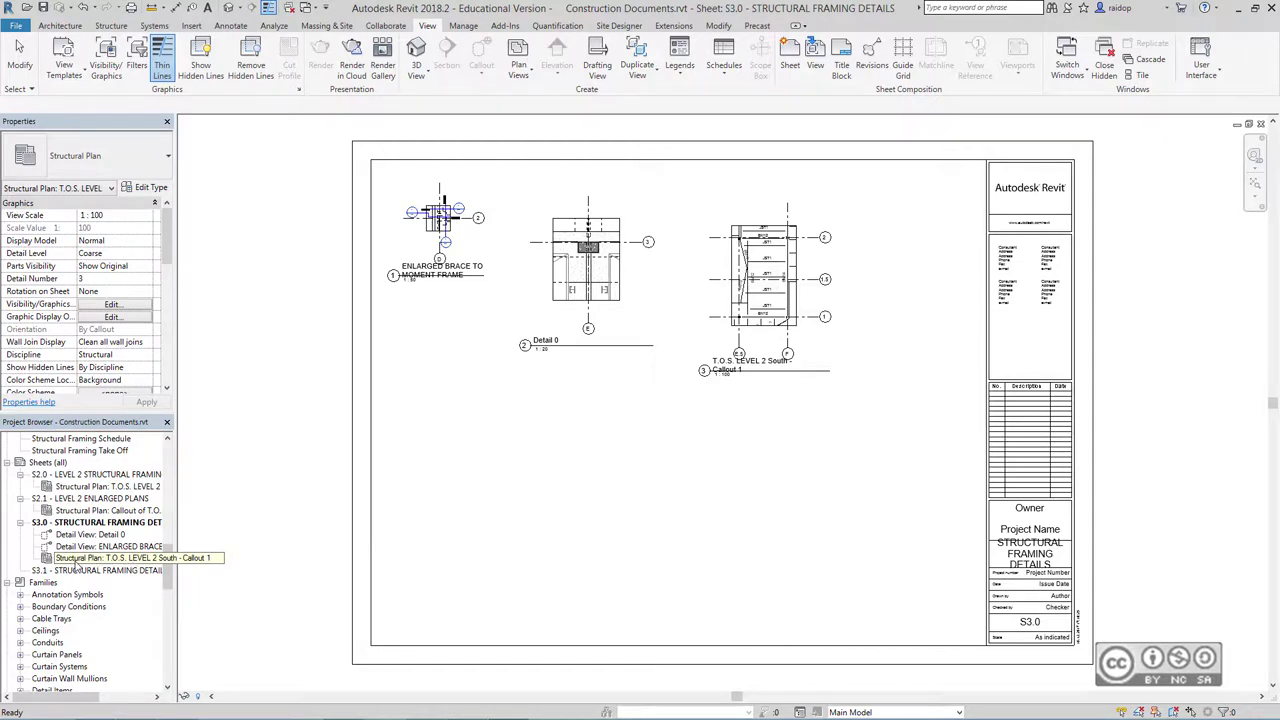
left_click_drag(88, 510, 90, 499)
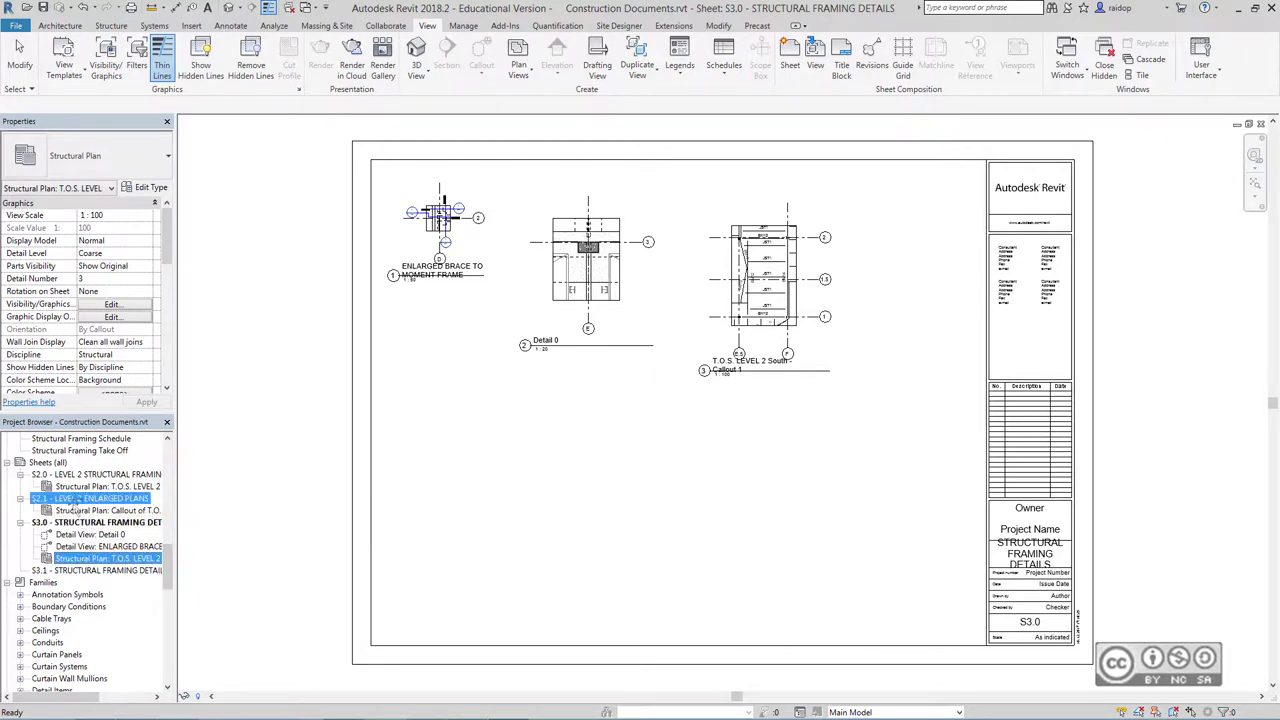
left_click(758, 299)
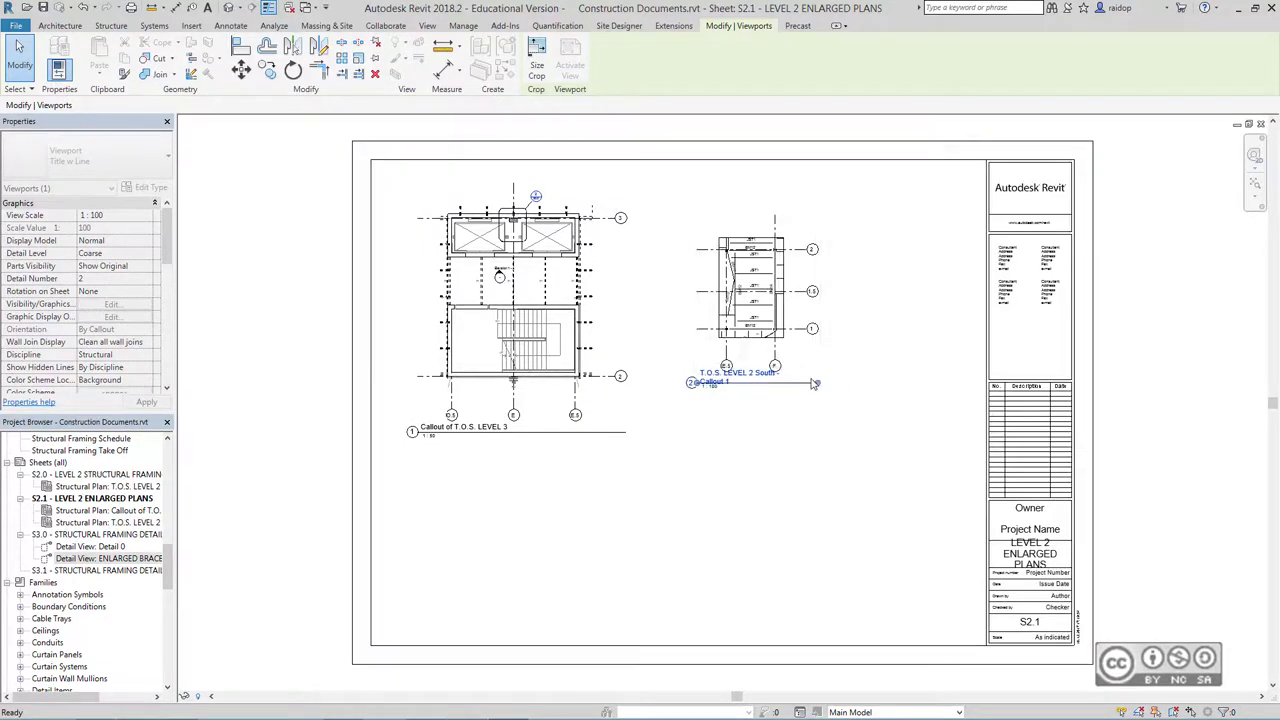
double_click(100, 534)
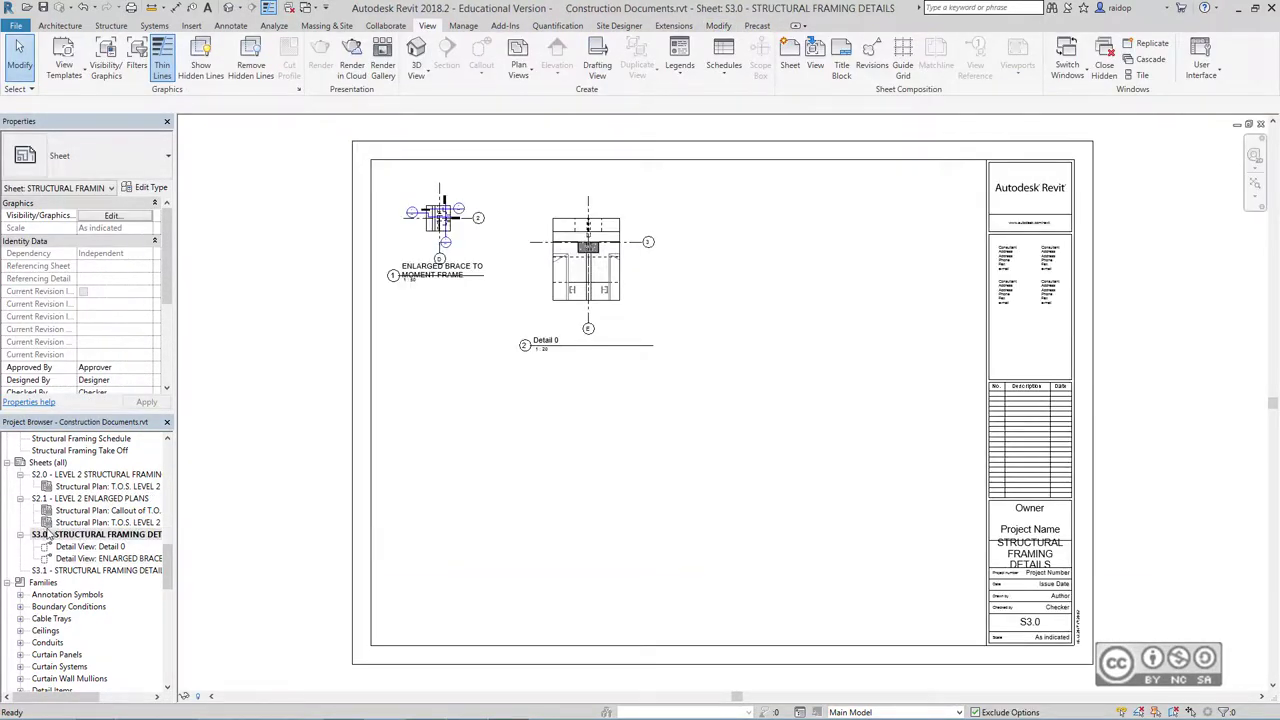
Place Detail 2 on sheet S3.0 below the enlarged brace detail
scroll(428, 363, "up", 2)
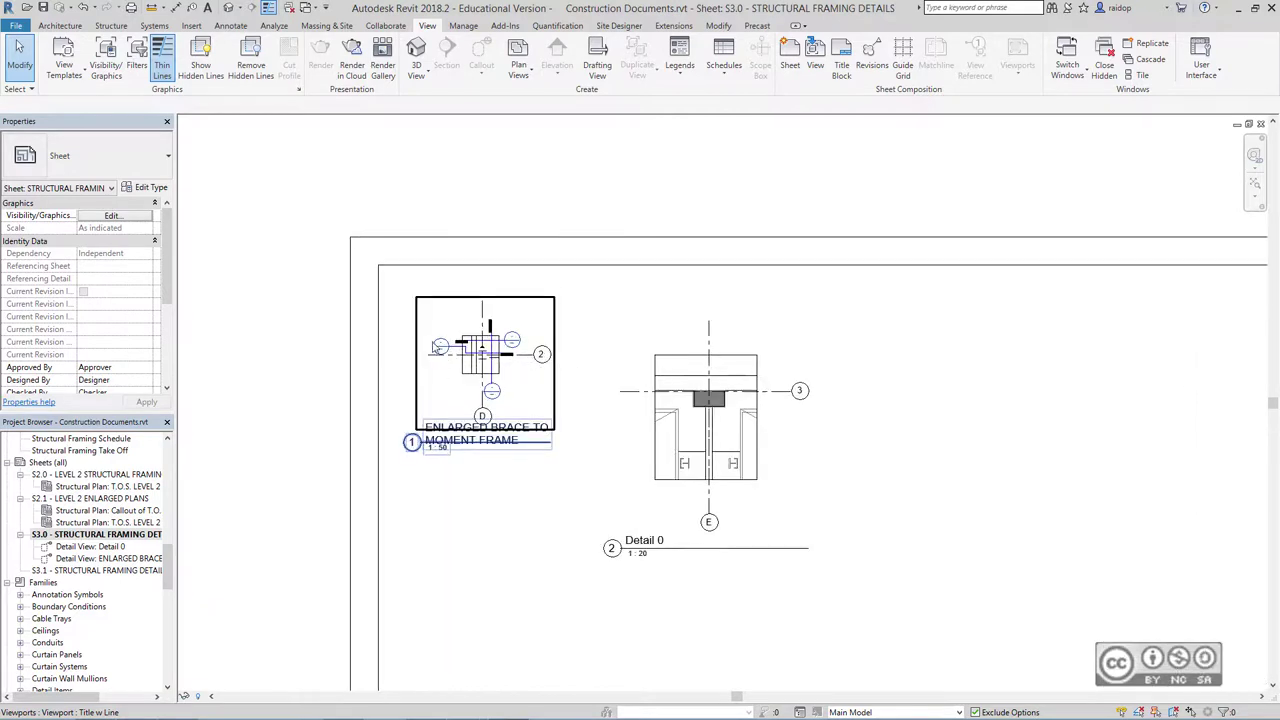
scroll(428, 363, "up", 2)
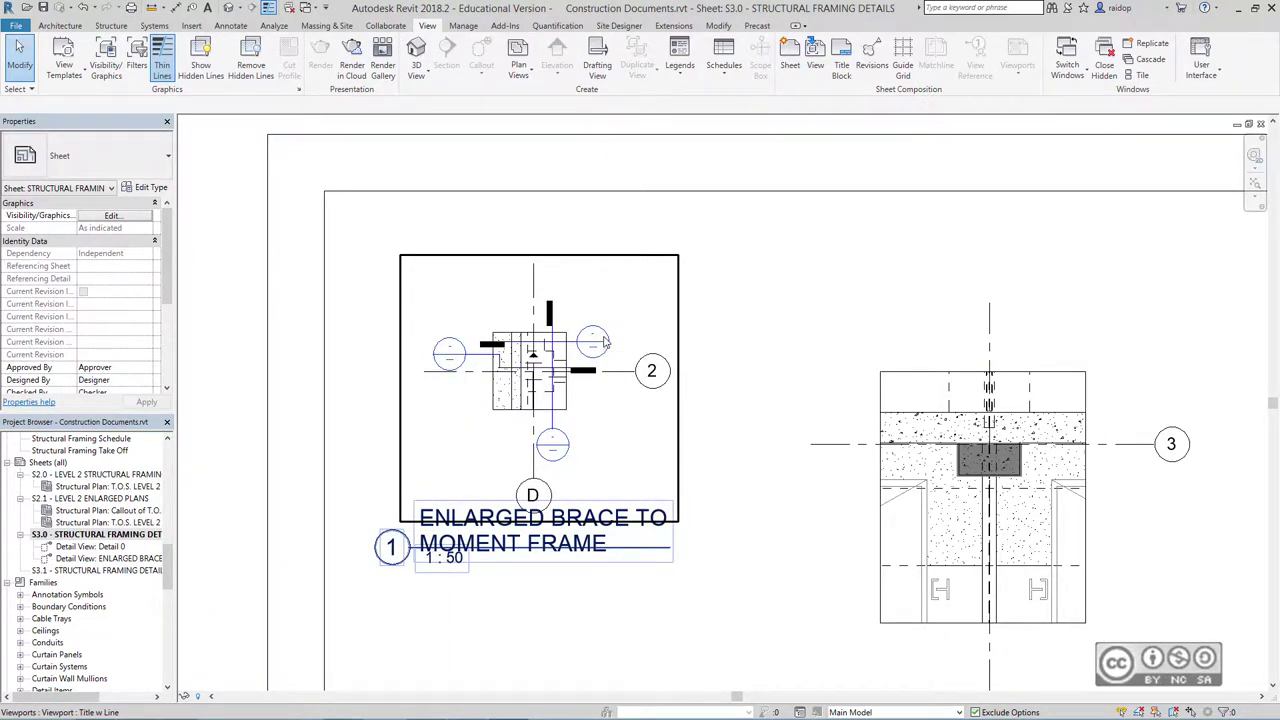
scroll(85, 478, "up", 5)
left_click(105, 498)
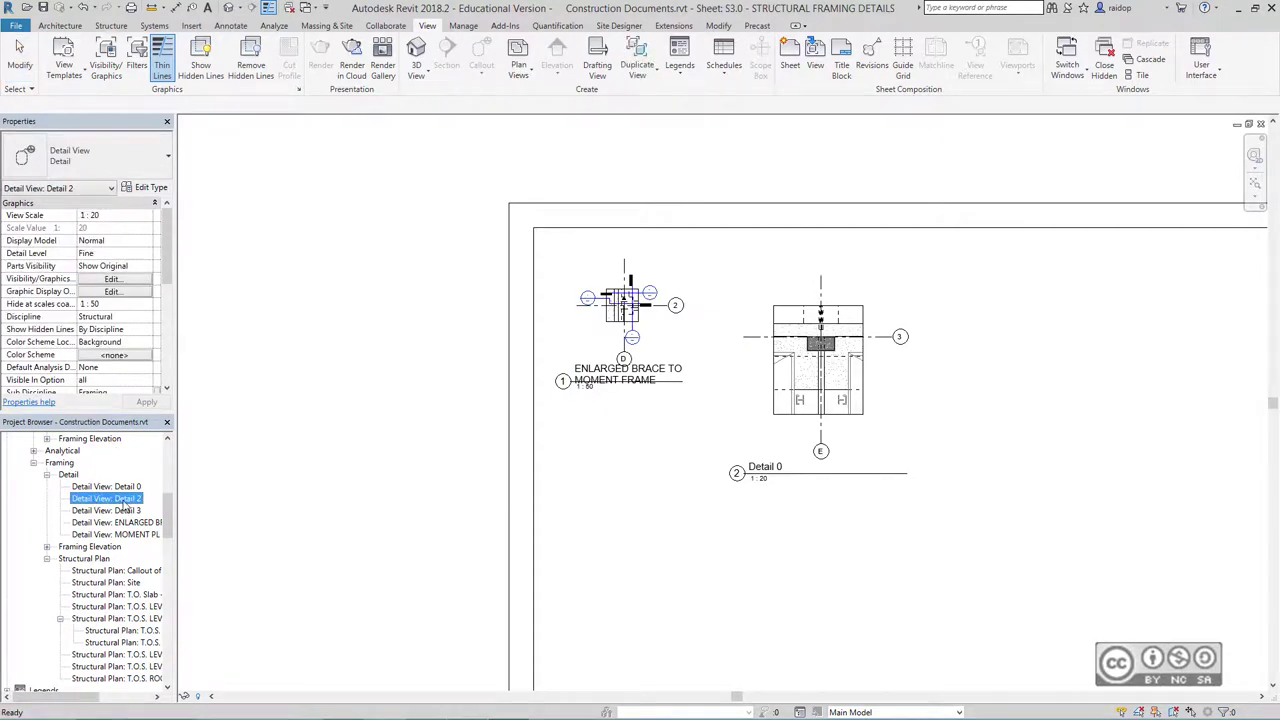
left_click_drag(125, 507, 640, 589)
left_click(640, 589)
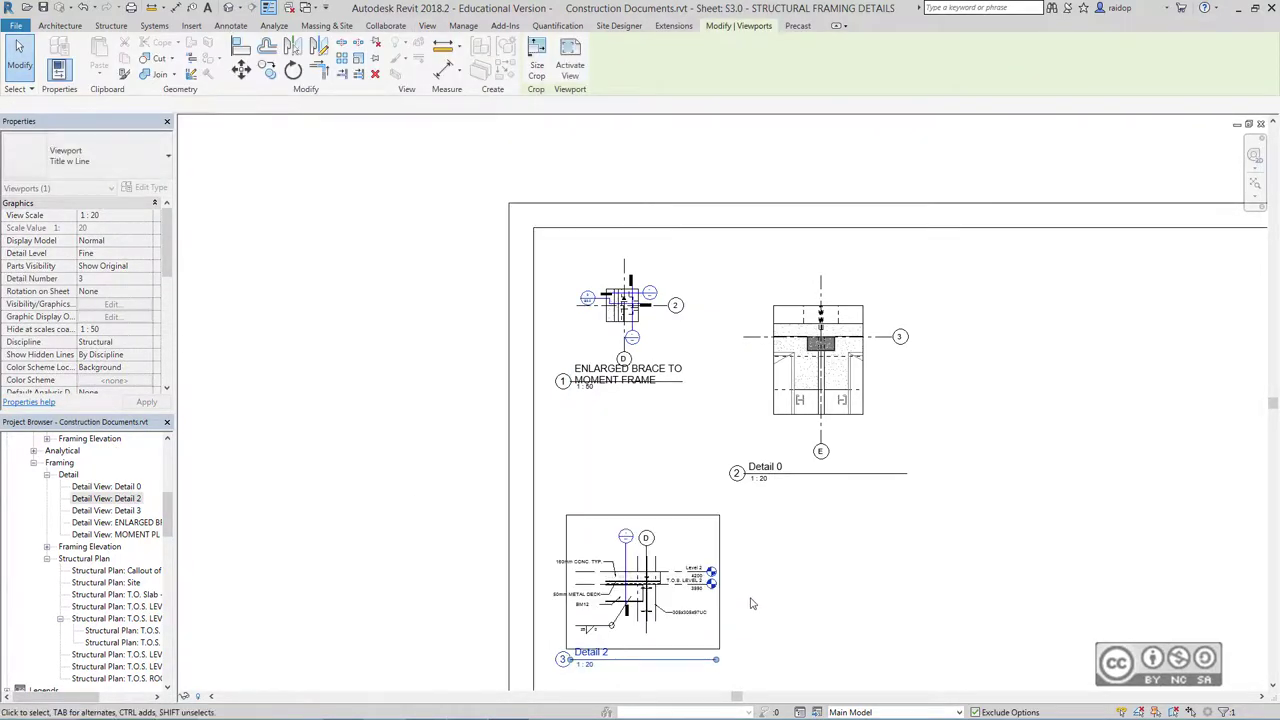
Change the Detail 2 viewport's detail number to 4
scroll(620, 293, "up", 3)
scroll(620, 293, "up", 2)
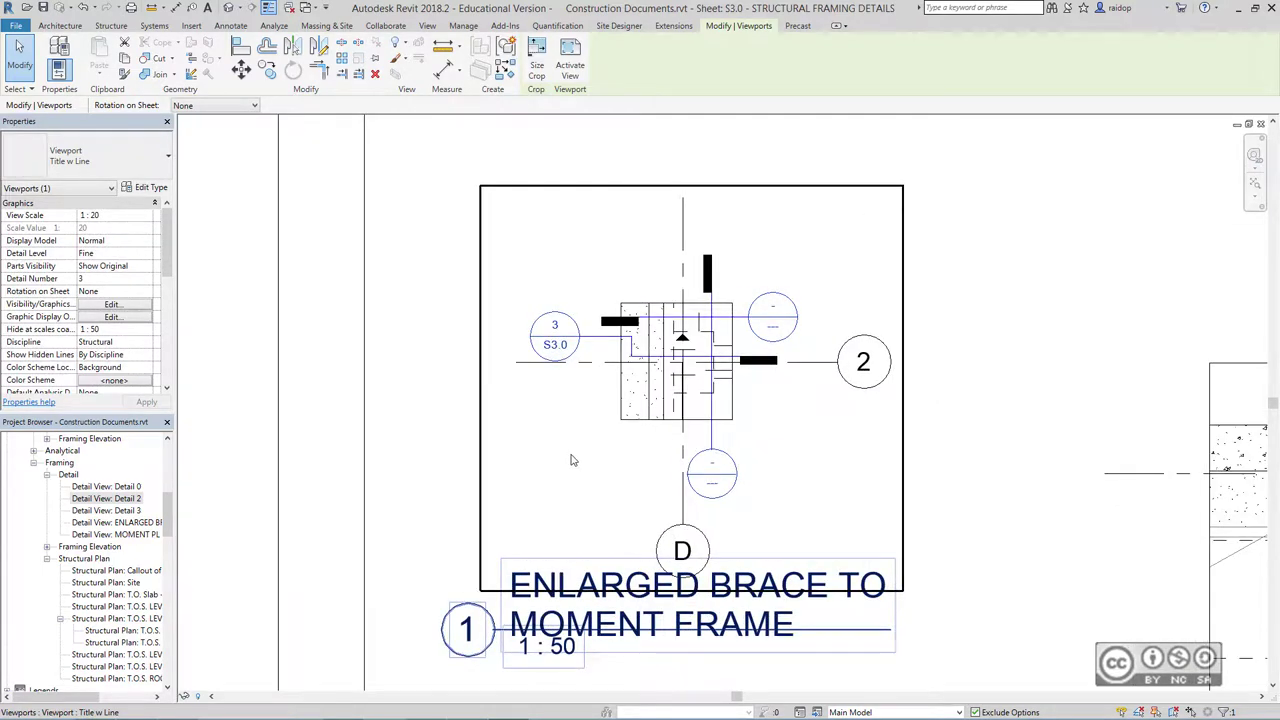
scroll(560, 440, "up", 2)
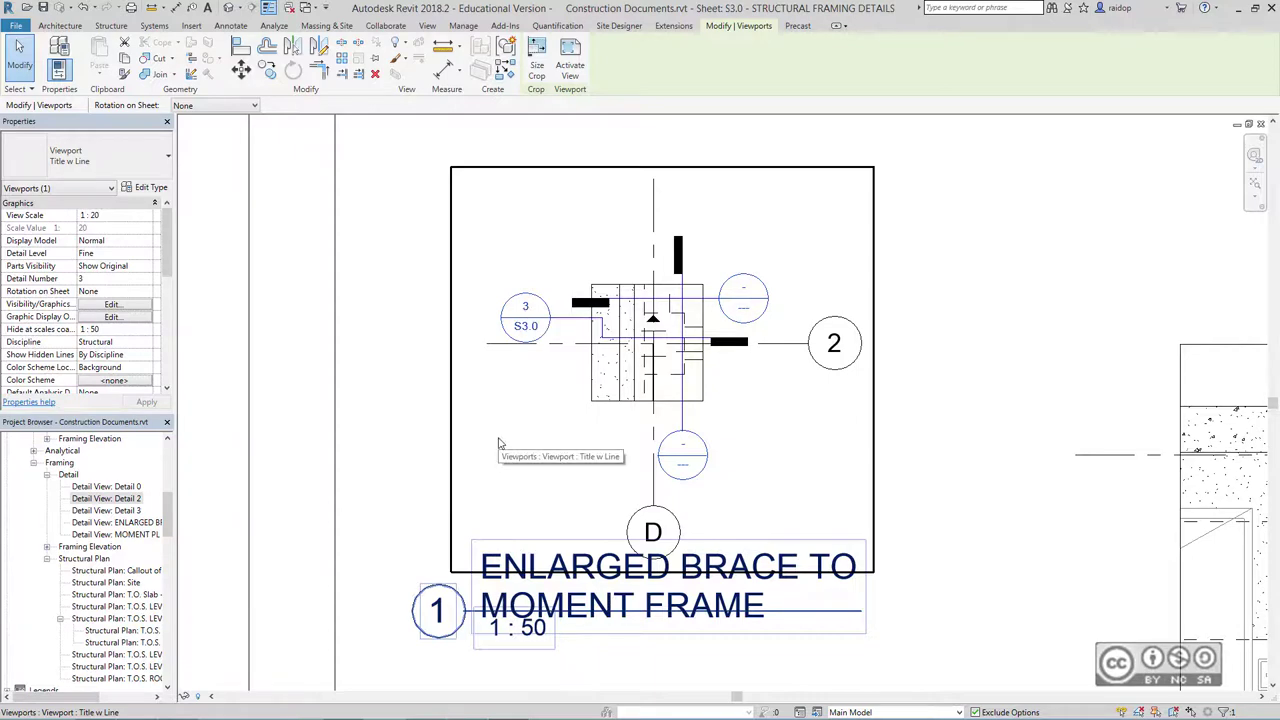
scroll(500, 443, "down", 2)
mouse_move(640, 660)
middle_mouse_down()
mouse_move(640, 503)
mouse_move(648, 572)
middle_mouse_up()
middle_click_drag(573, 401, 583, 471)
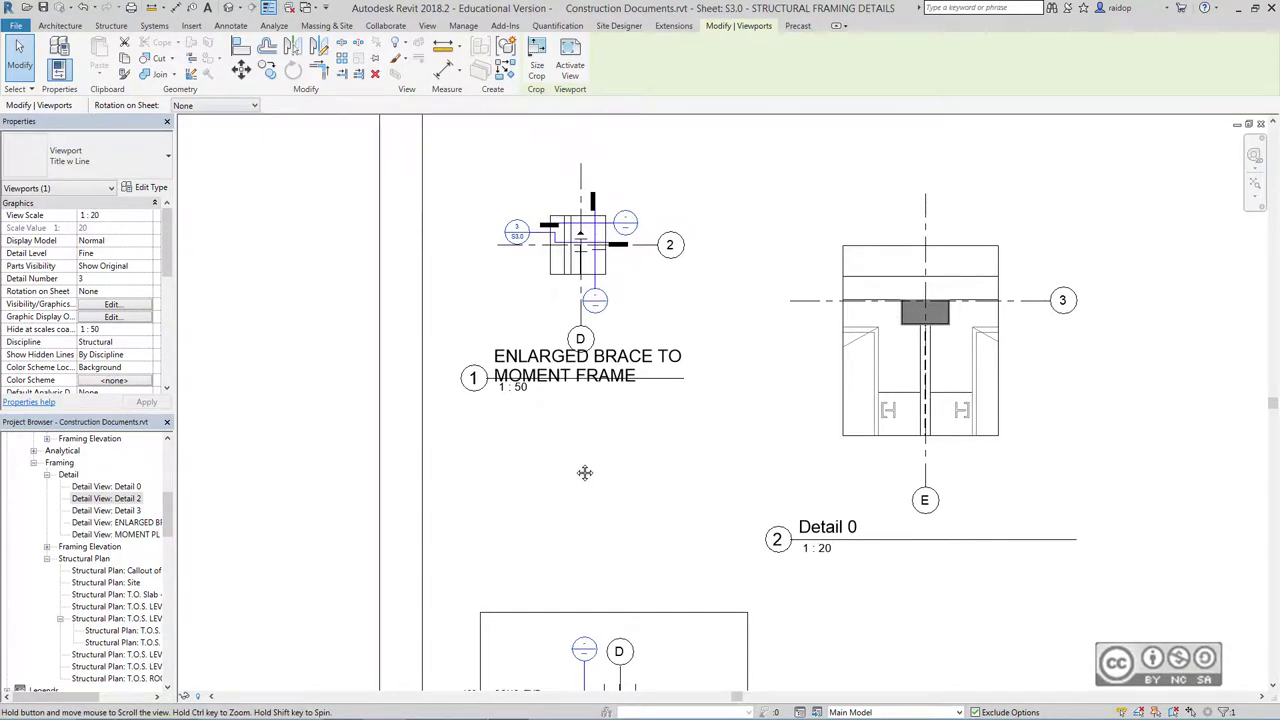
double_click(514, 230)
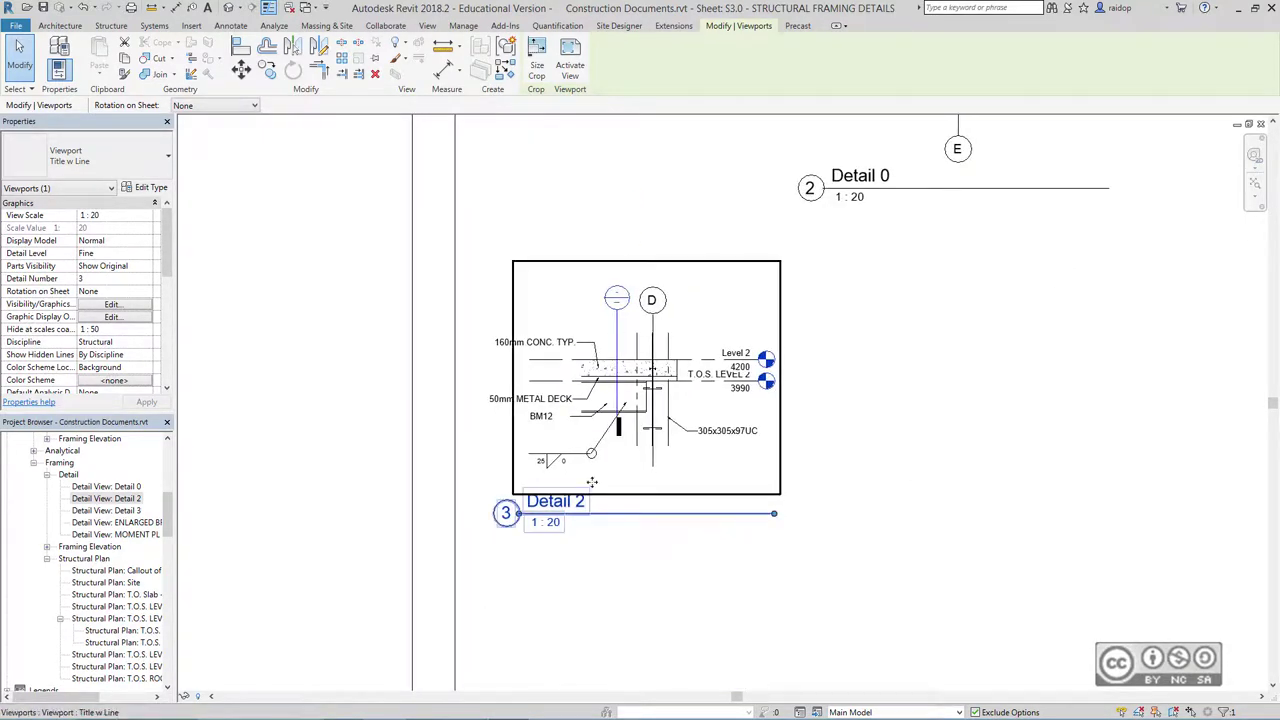
left_click(505, 513)
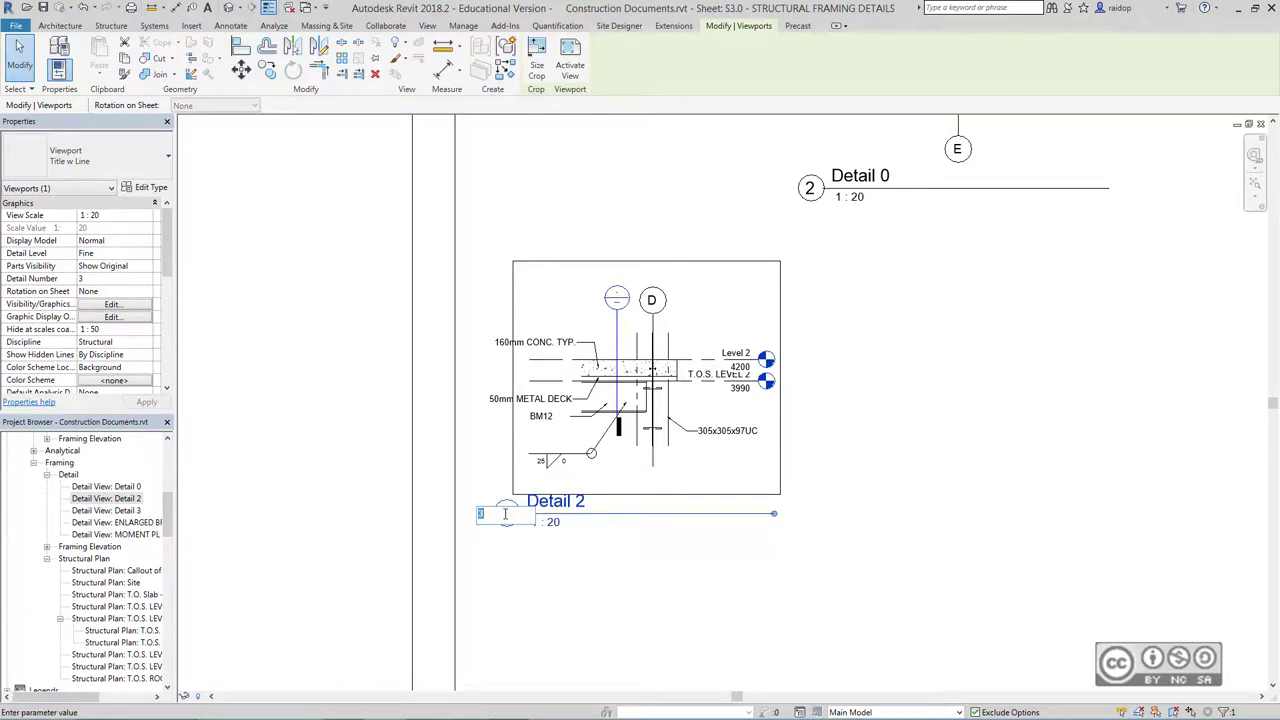
type("4")
key("Return")
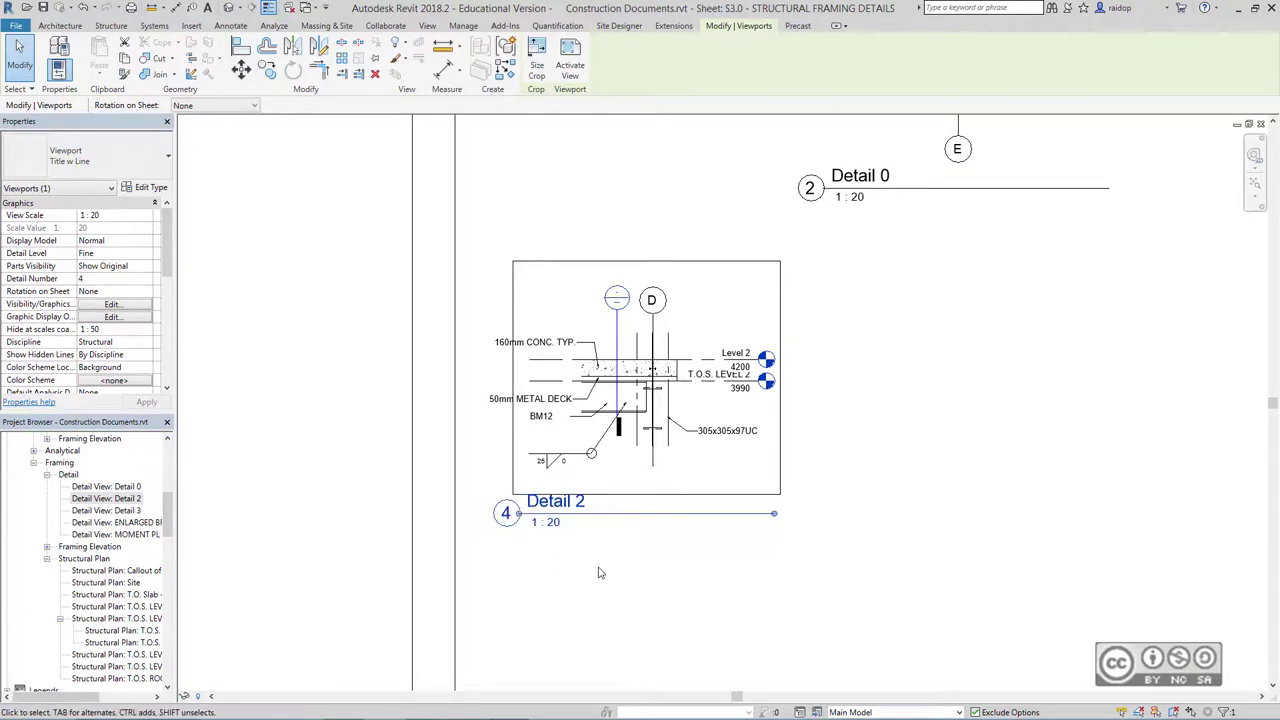
Switch back to the T.O.S. LEVEL 2 South plan view
middle_click_drag(680, 223, 698, 600)
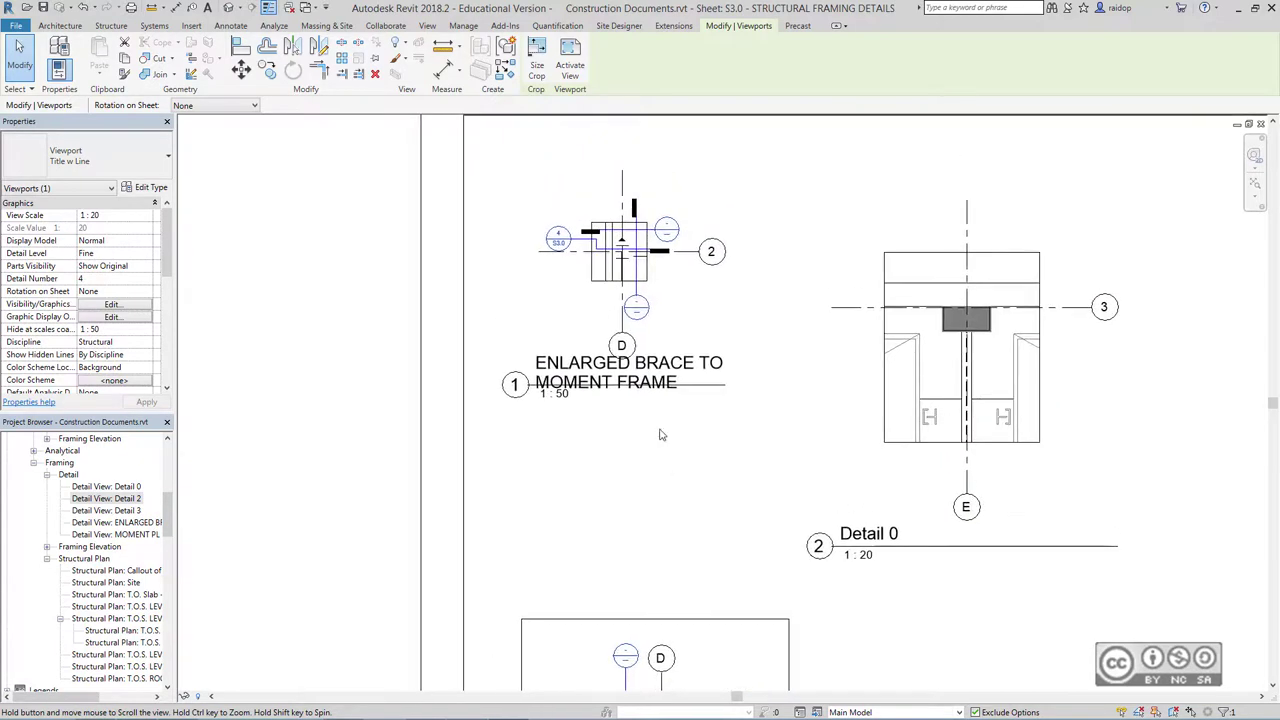
scroll(546, 262, "up", 4)
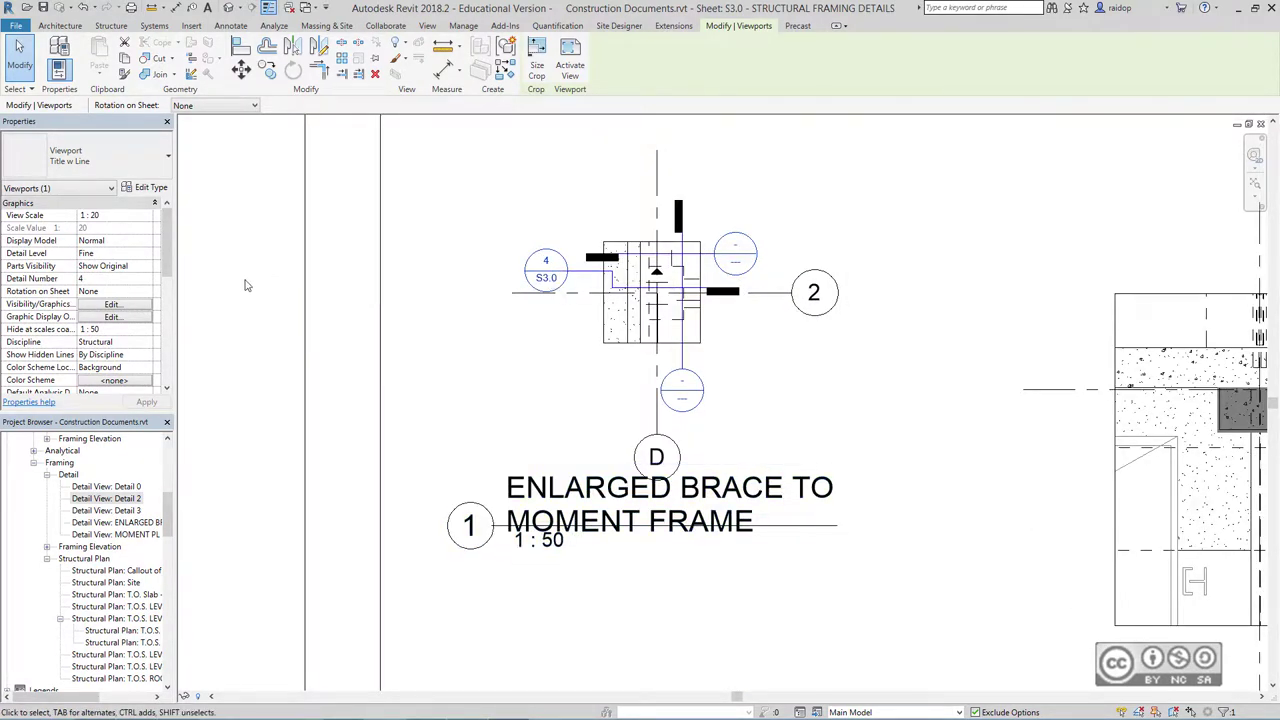
key("ctrl+Tab")
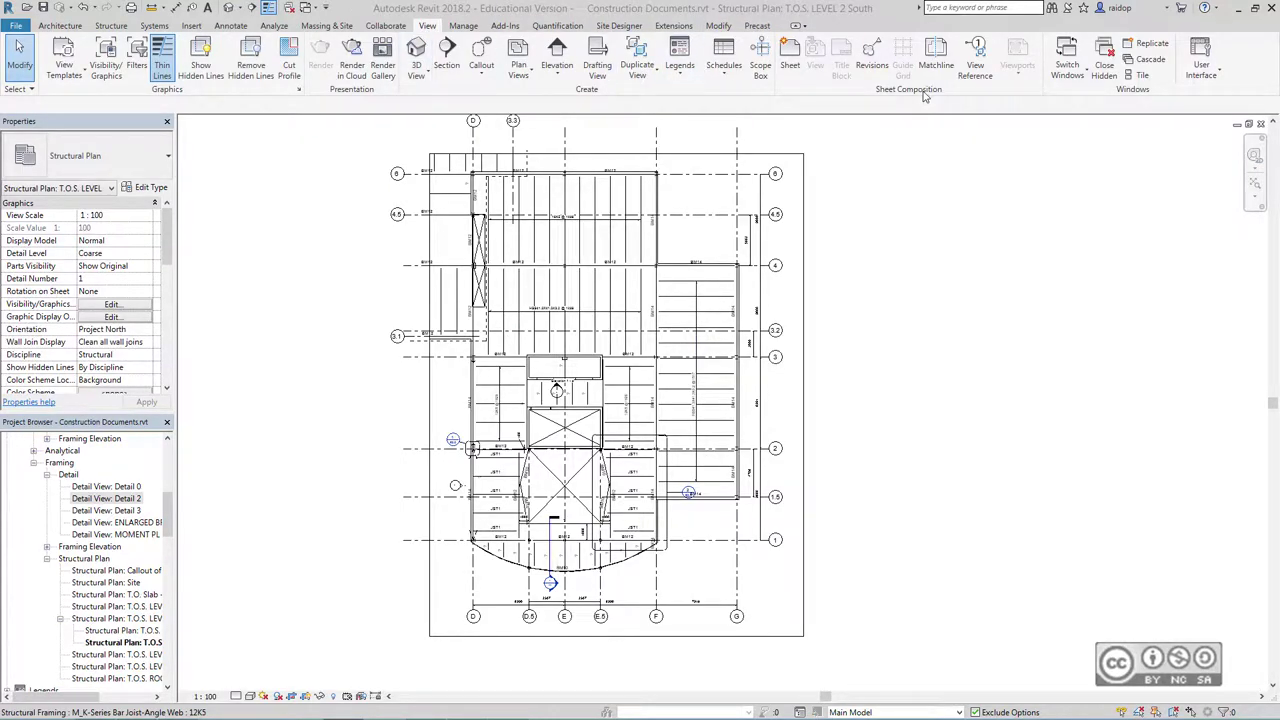
Add a new A1 metric sheet and renumber it from S3.2 to S6.0
left_click(789, 55)
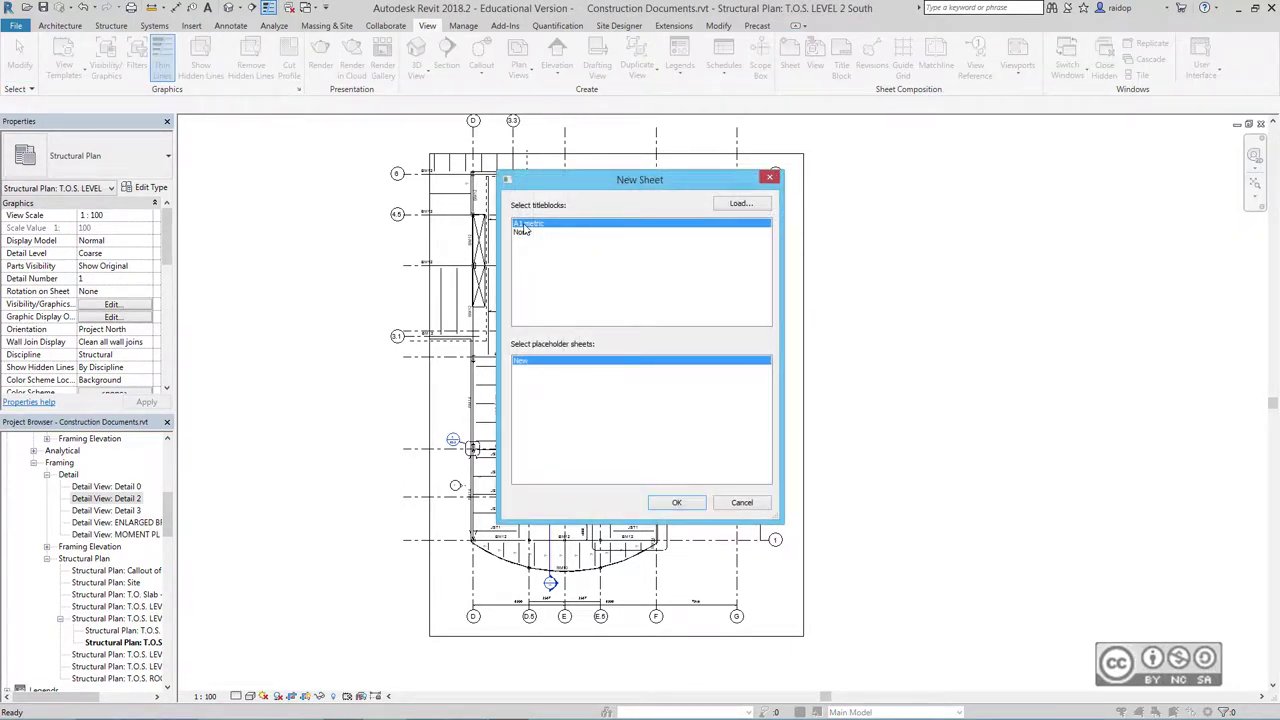
left_click(676, 502)
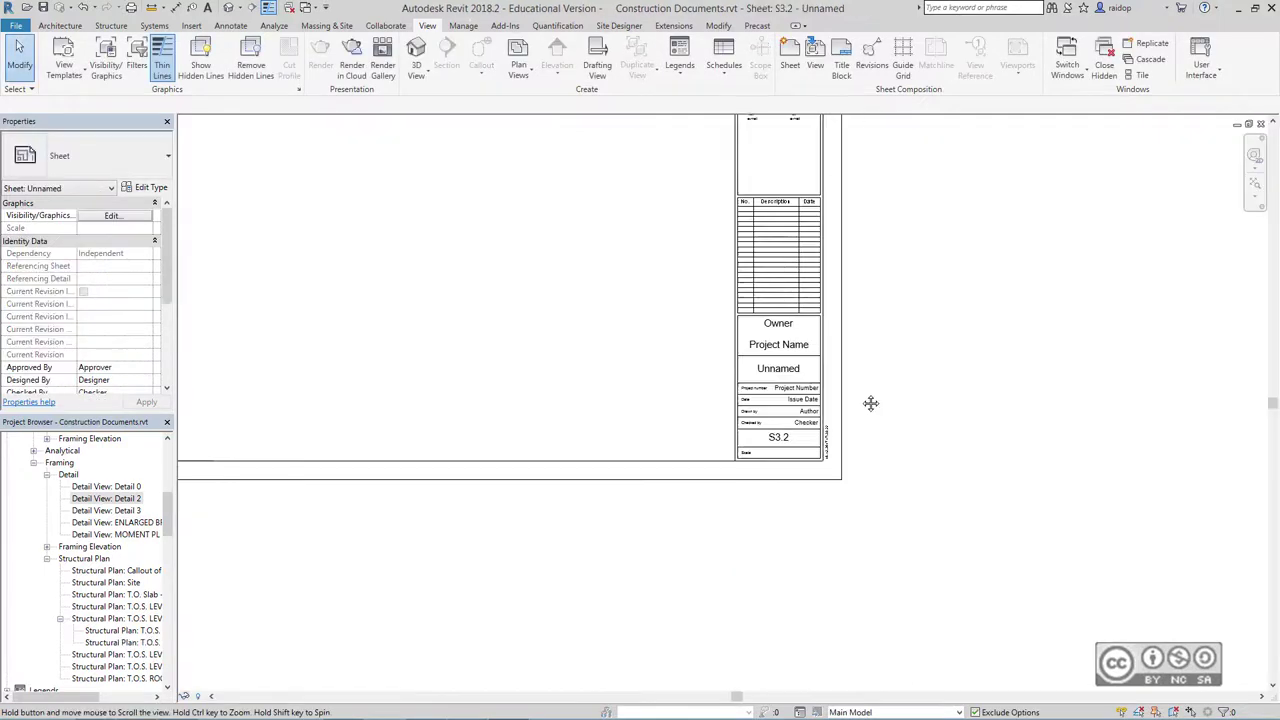
scroll(728, 424, "up", 2)
scroll(728, 424, "up", 2)
double_click(757, 400)
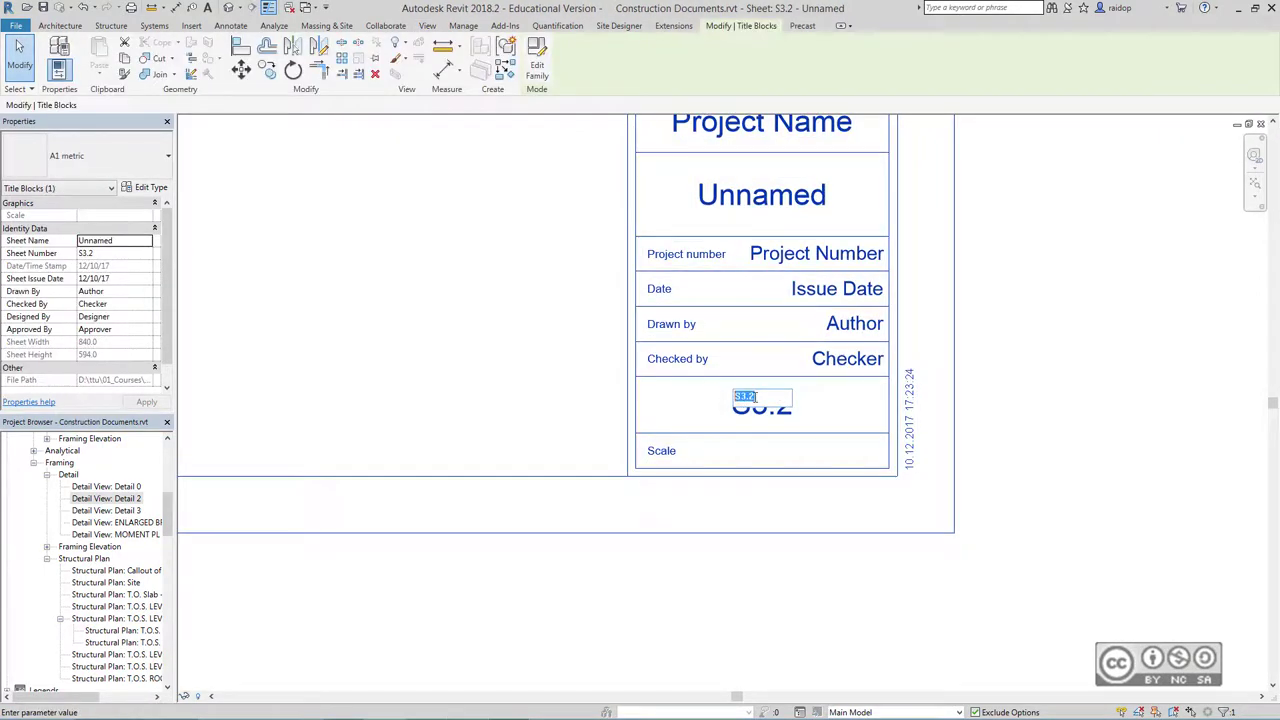
type("S6.")
type("0")
key("Return")
key("z")
key("f")
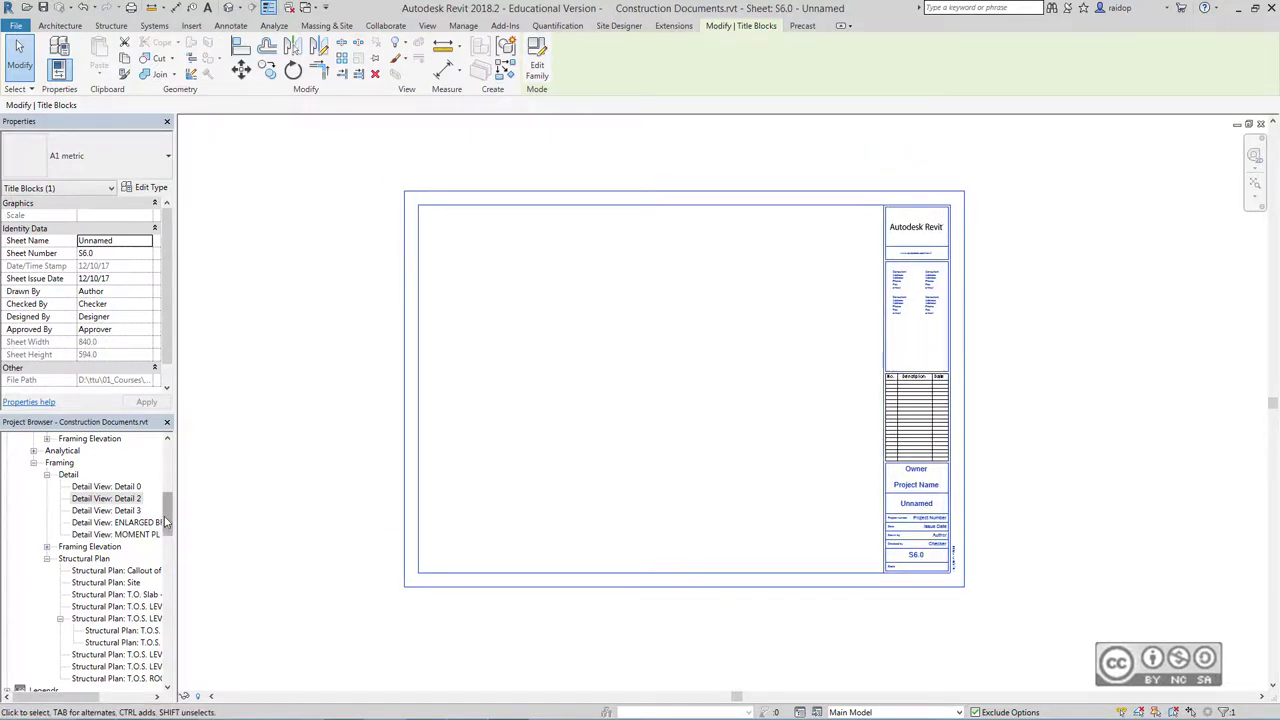
left_click_drag(168, 514, 168, 556)
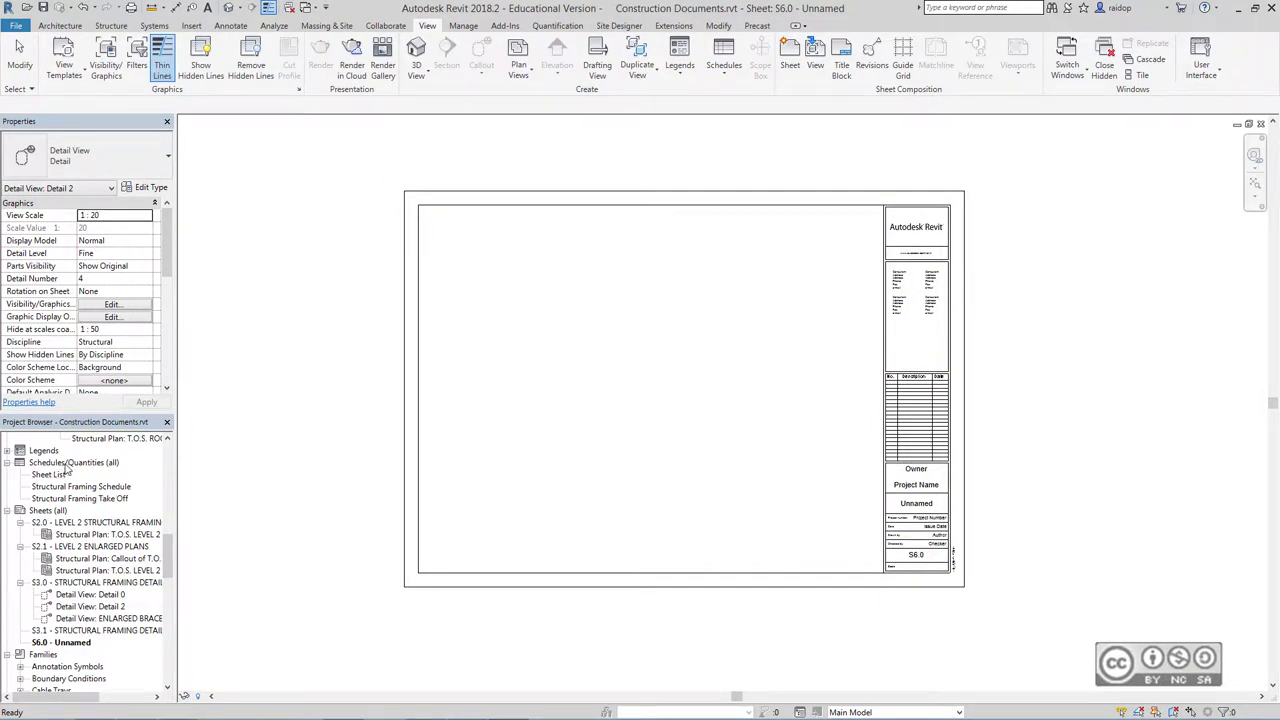
Place the Structural Framing Schedule at the top left of sheet S6.0
left_click(75, 487)
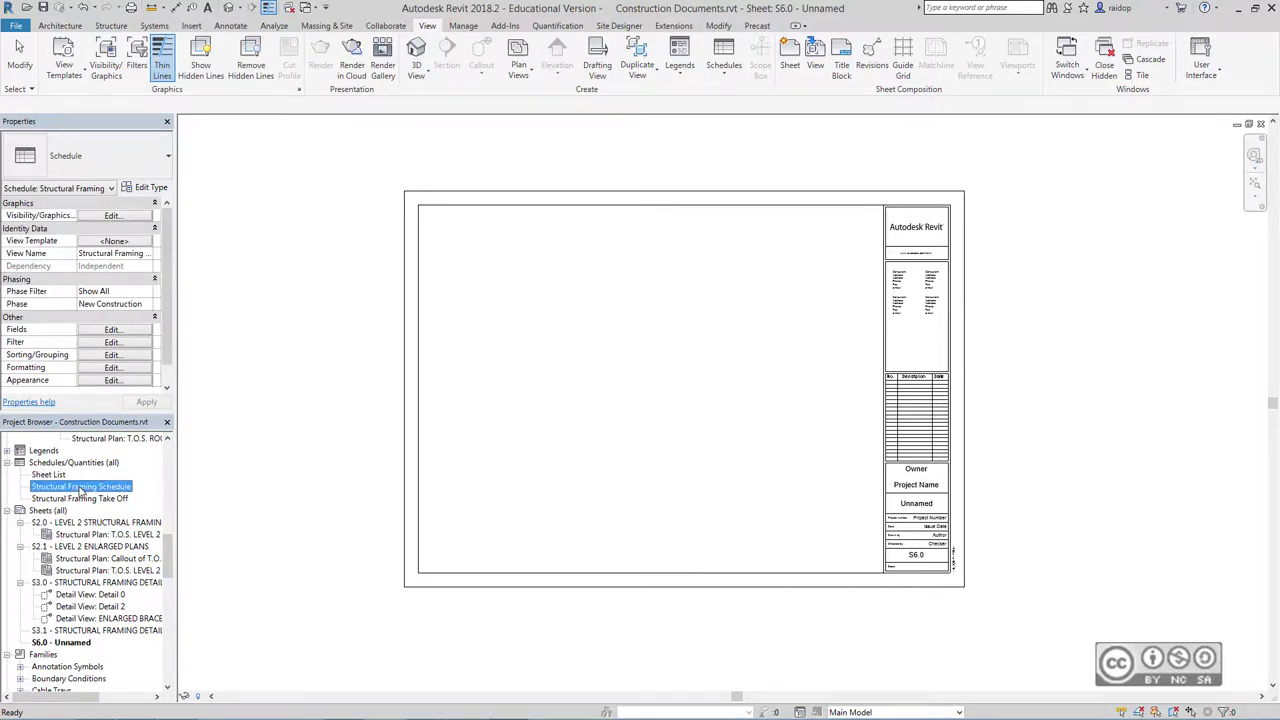
left_click_drag(50, 488, 519, 367)
left_click(519, 367)
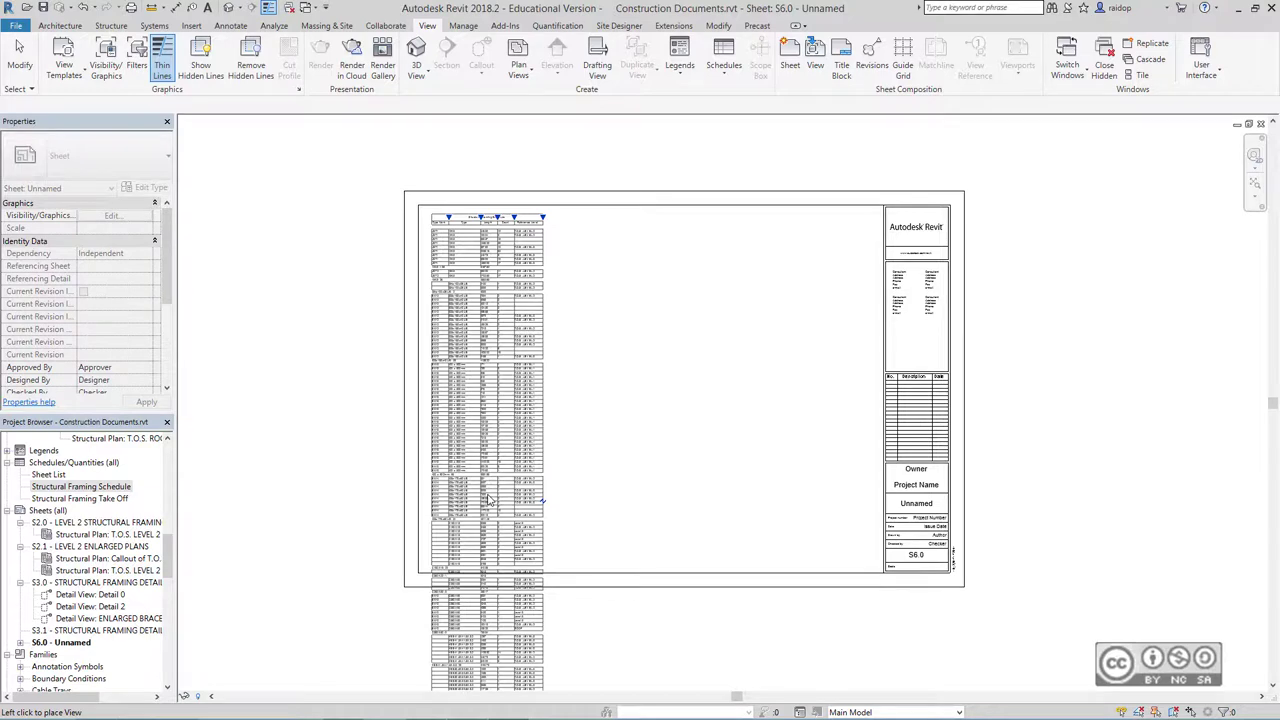
left_click(488, 500)
scroll(583, 417, "up", 2)
scroll(591, 403, "down", 2)
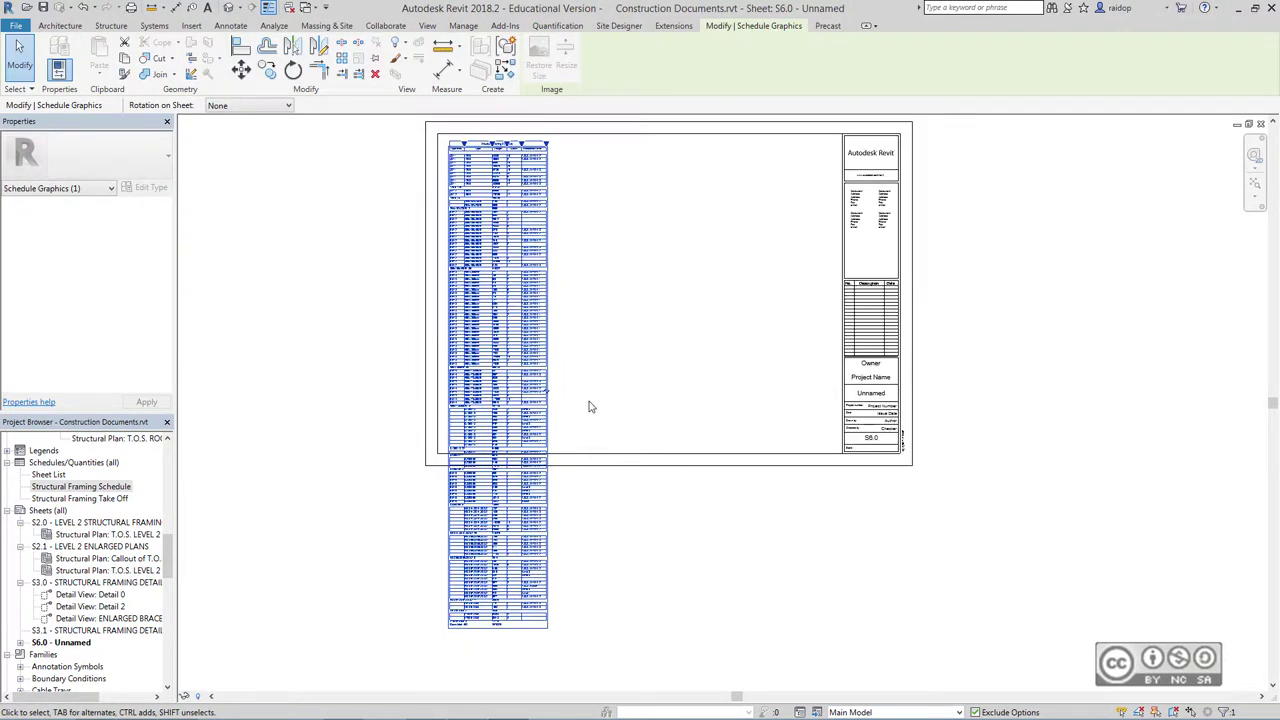
middle_click_drag(591, 403, 577, 448)
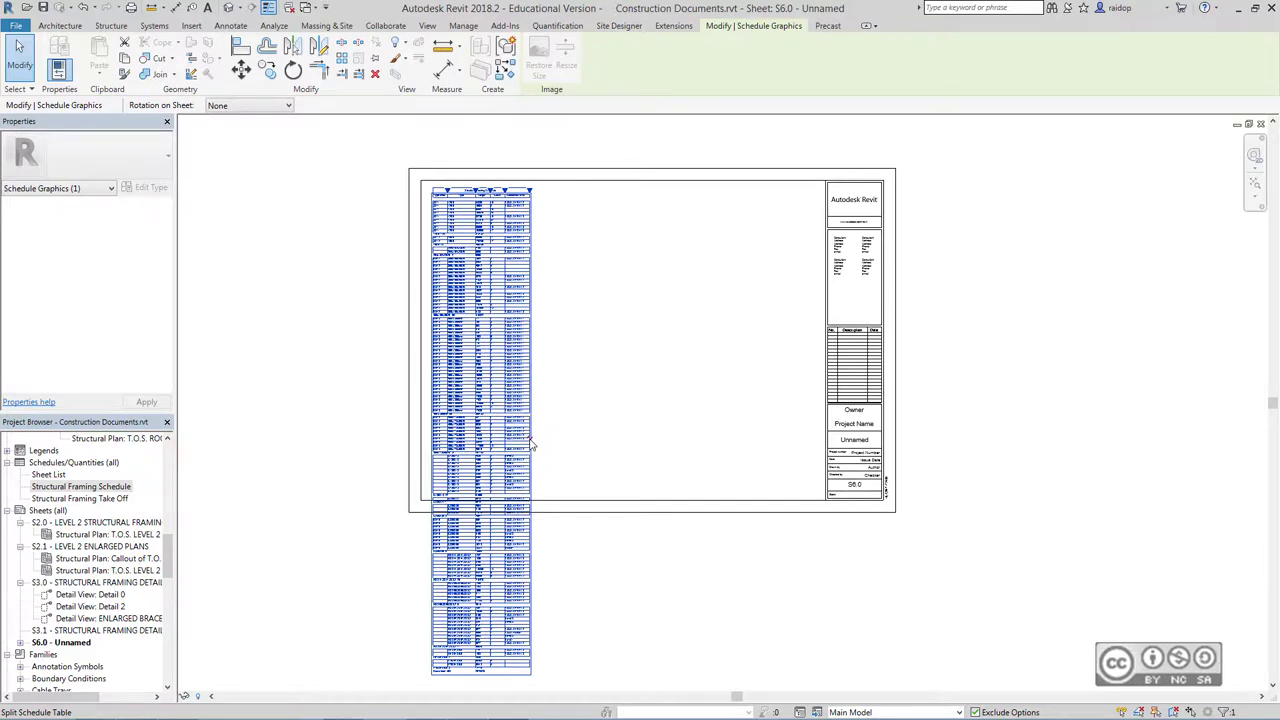
Split the schedule into three side-by-side columns with evenly balanced rows
left_click(530, 445)
scroll(511, 664, "up", 1)
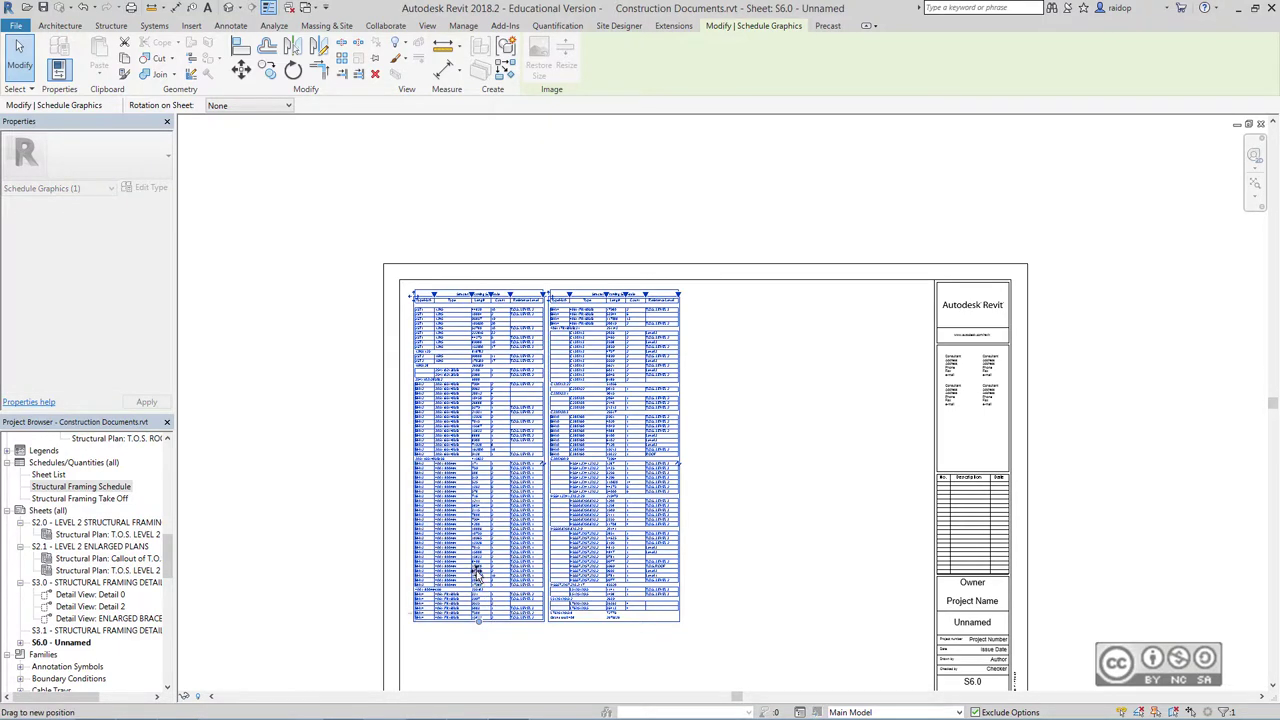
left_click_drag(479, 626, 478, 621)
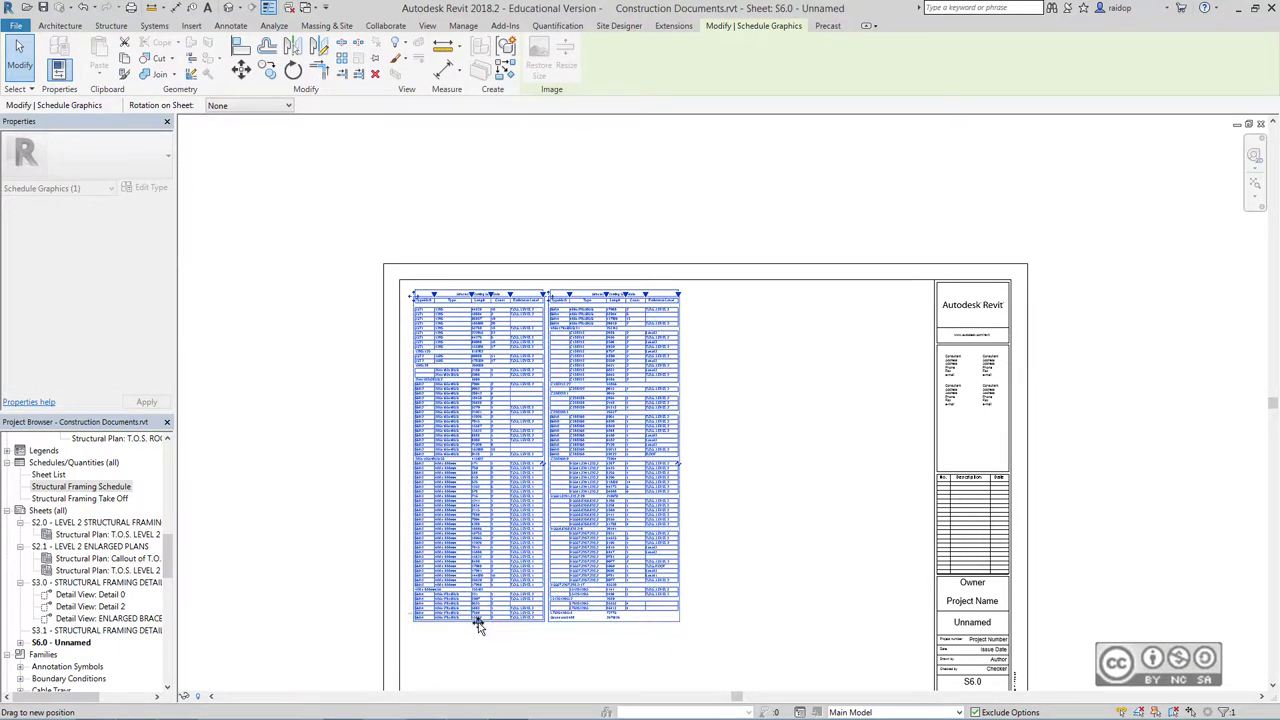
left_click(680, 466)
left_click_drag(479, 621, 480, 626)
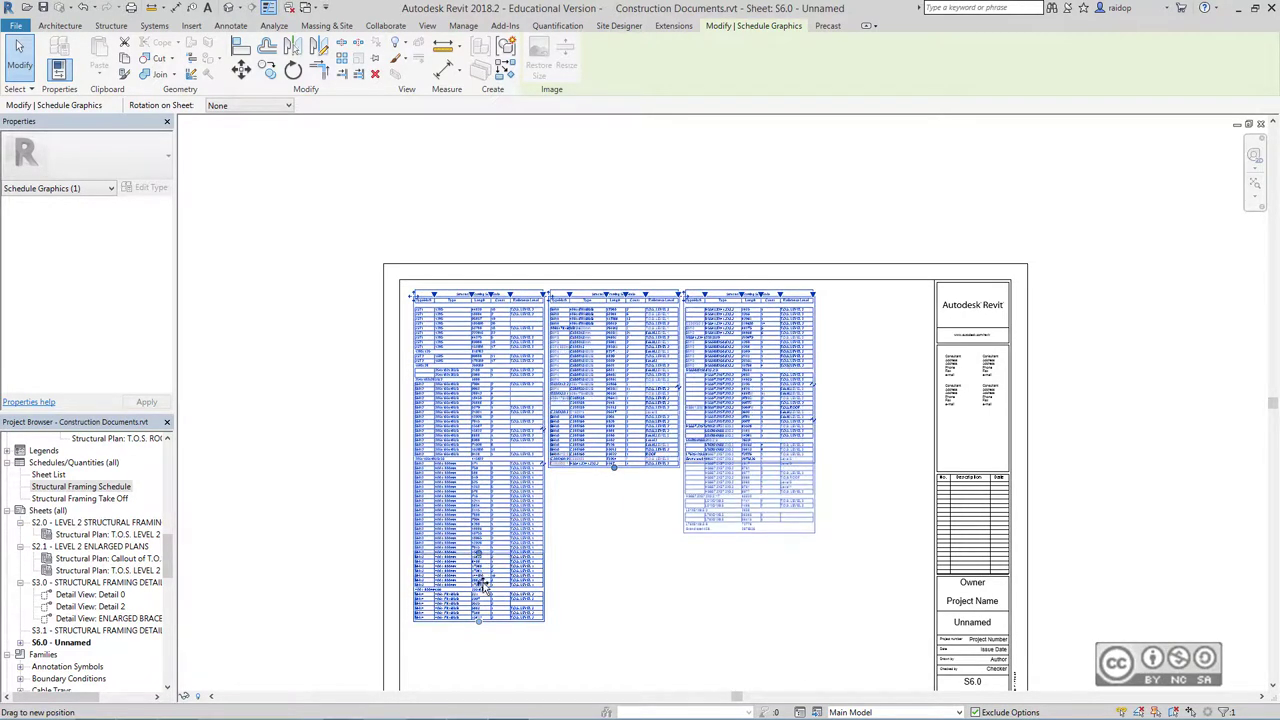
left_click(699, 570)
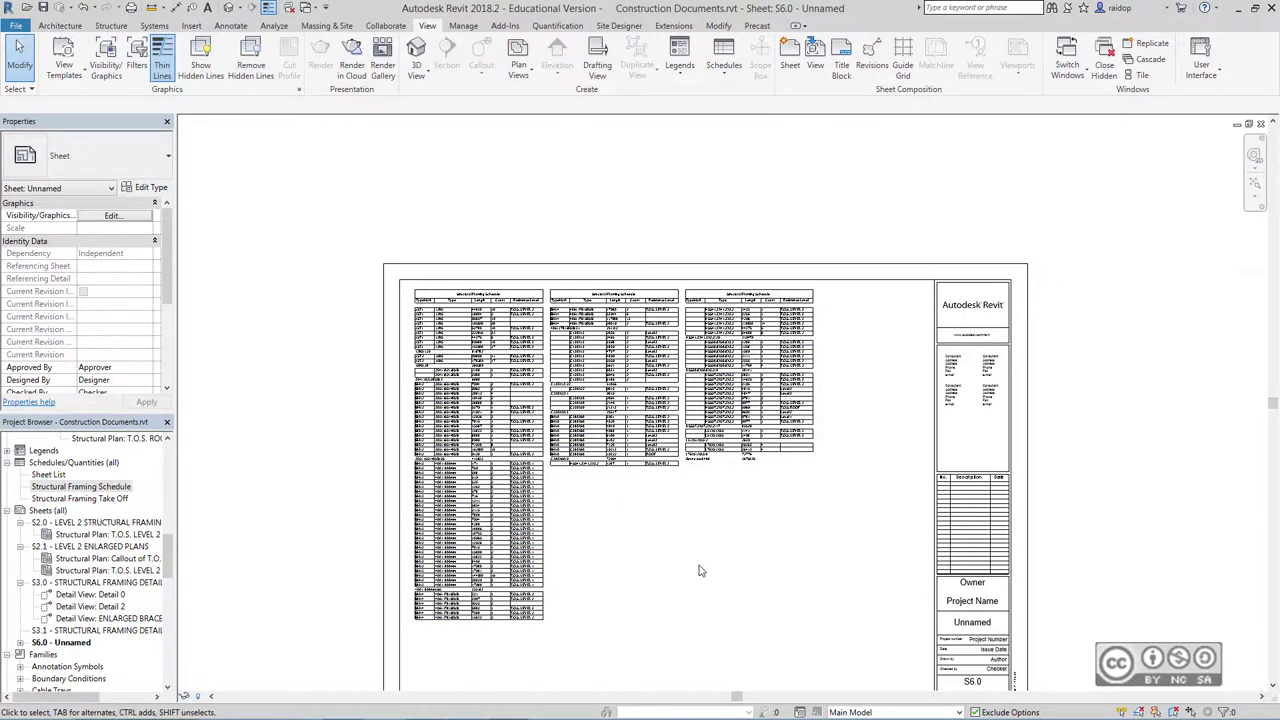